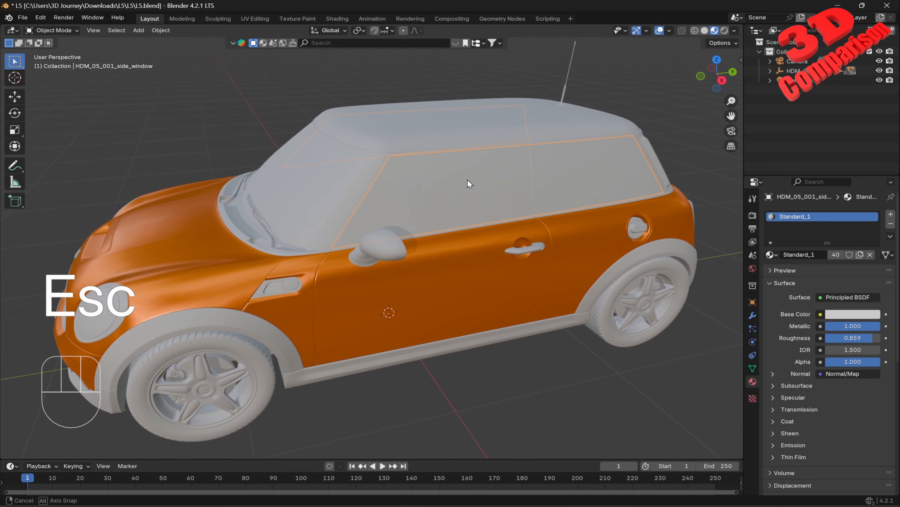
Try moving the side windows up off the car body, inspect the glass pane's thickness, and undo the move.
{"action": "key", "text": "g"}
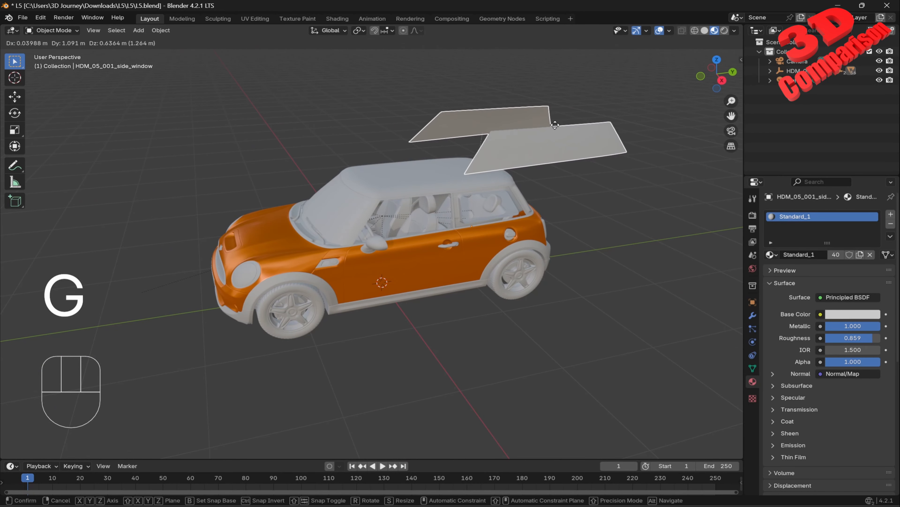
{"action": "left_click", "coordinate": [459, 154]}
{"action": "scroll", "coordinate": [451, 173], "scroll_direction": "up", "scroll_amount": 5}
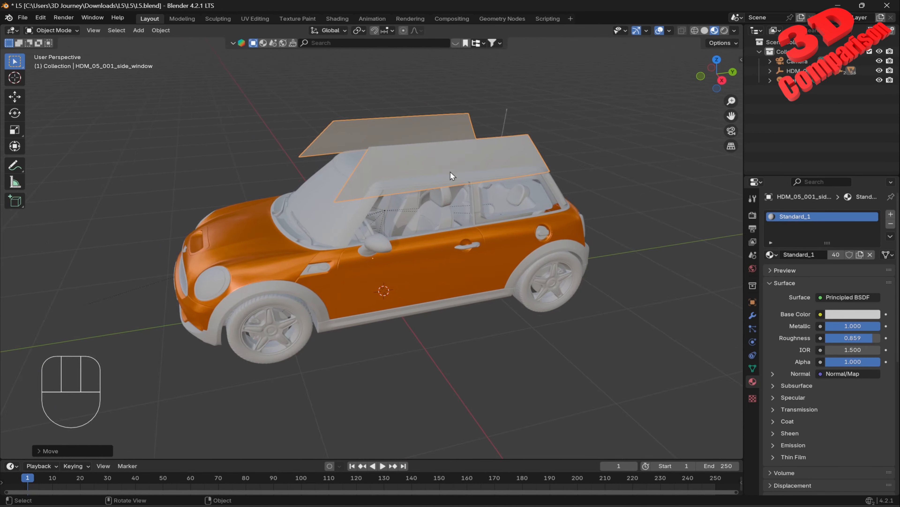
{"action": "middle_click_drag", "start_coordinate": [451, 174], "coordinate": [439, 256]}
{"action": "scroll", "coordinate": [437, 257], "scroll_direction": "up", "scroll_amount": 6}
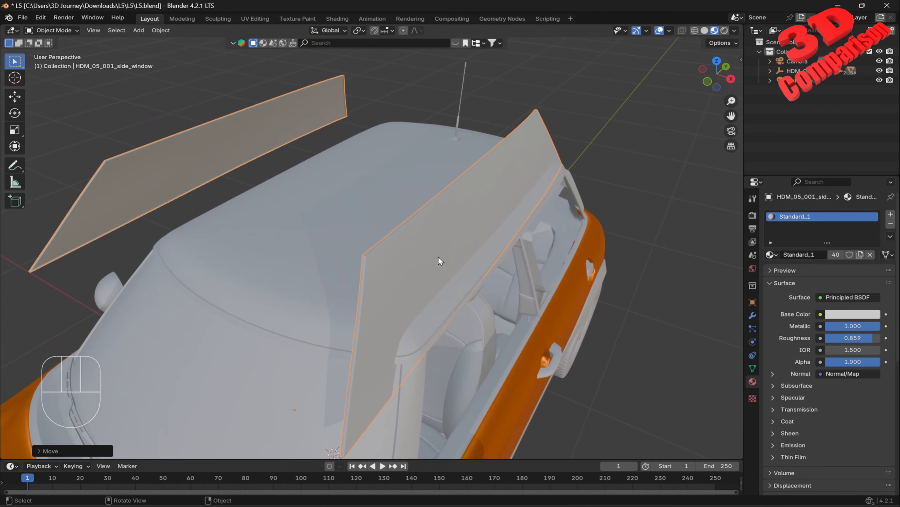
{"action": "scroll", "coordinate": [416, 270], "scroll_direction": "down", "scroll_amount": 2}
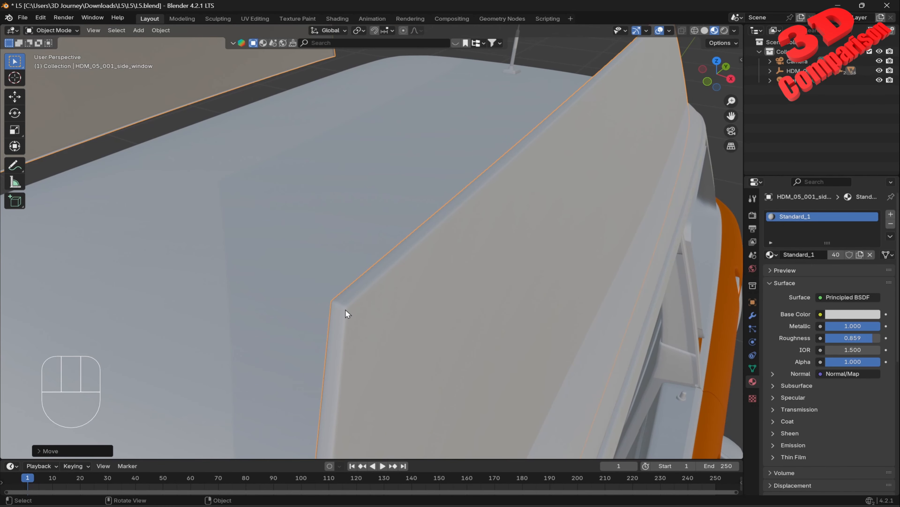
{"action": "scroll", "coordinate": [443, 324], "scroll_direction": "down", "scroll_amount": 8}
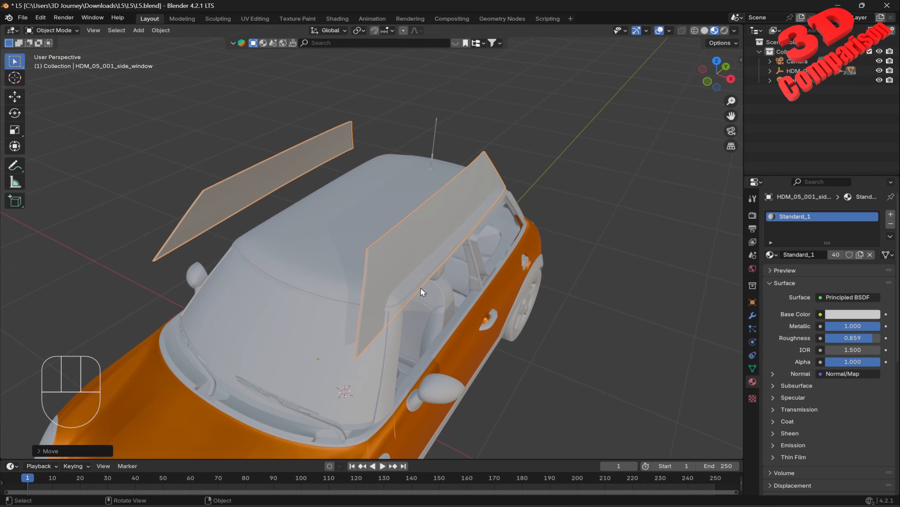
{"action": "middle_click_drag", "start_coordinate": [420, 288], "coordinate": [341, 261]}
{"action": "key", "text": "ctrl+z"}
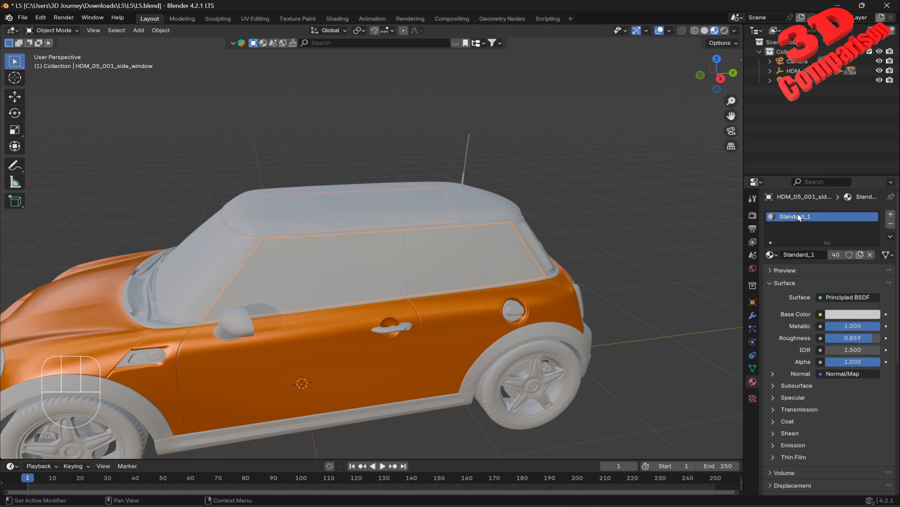
Replace the side windows' Standard_1 material with a new material named glass.
{"action": "left_click", "coordinate": [871, 254]}
{"action": "left_click", "coordinate": [835, 254]}
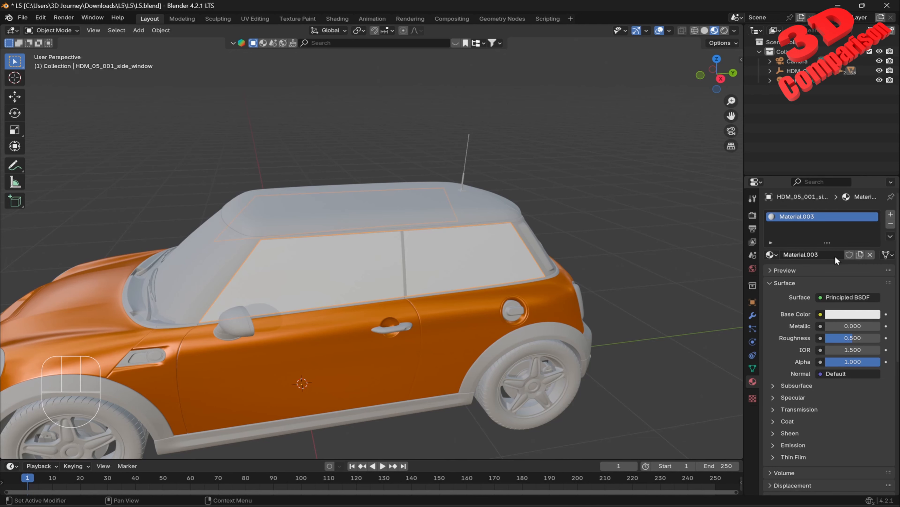
{"action": "double_click", "coordinate": [803, 216]}
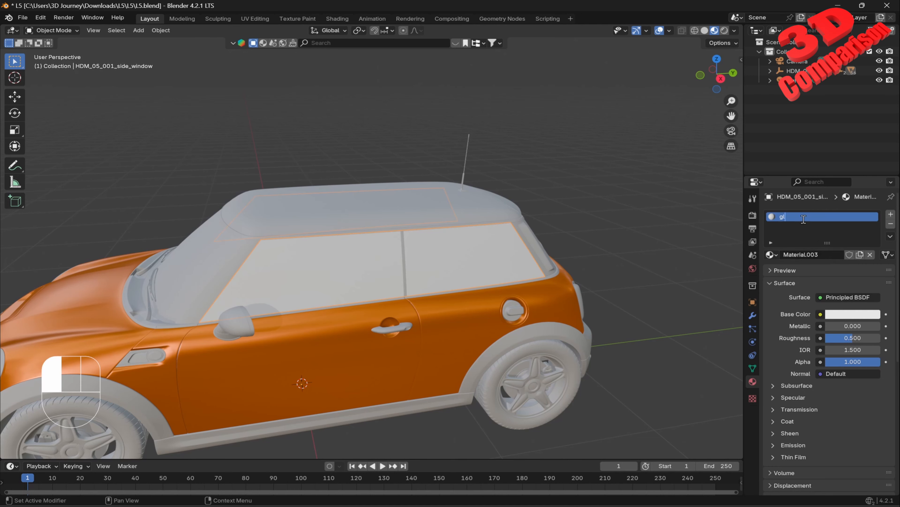
{"action": "type", "text": "glass"}
{"action": "key", "text": "Return"}
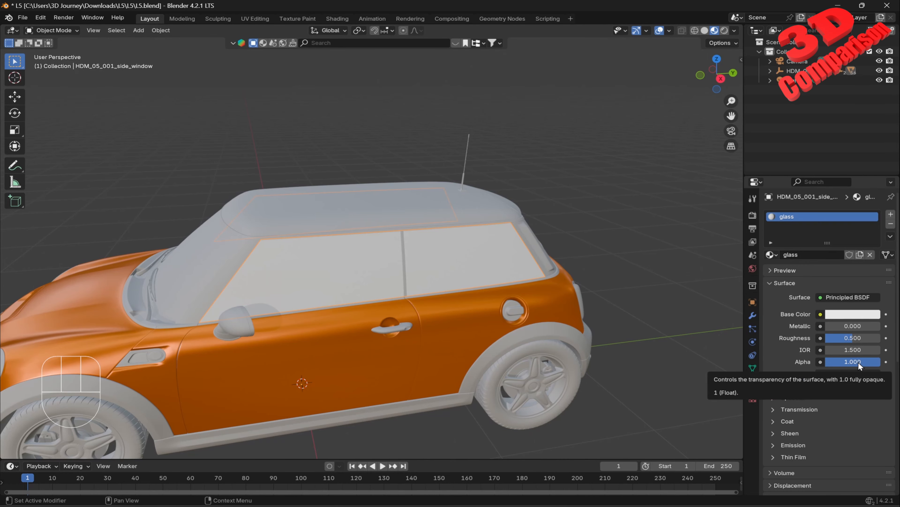
Lower the glass material's alpha to 0.076 to make the side windows see-through.
{"action": "left_click_drag", "start_coordinate": [858, 362], "coordinate": [831, 362]}
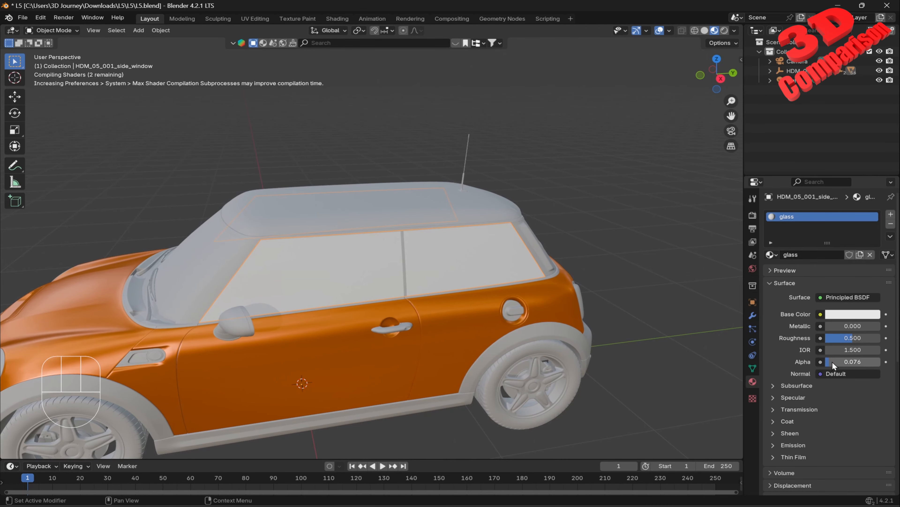
{"action": "middle_click_drag", "start_coordinate": [447, 293], "coordinate": [413, 291]}
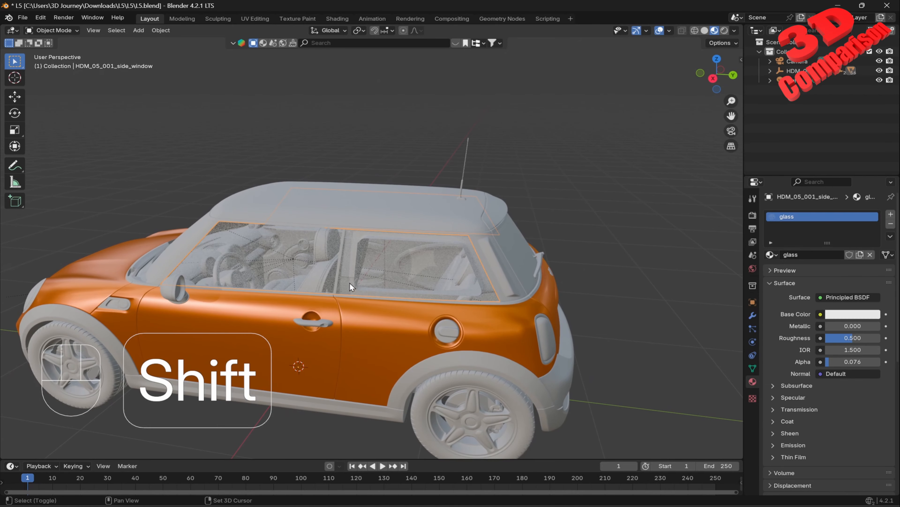
{"action": "middle_click_drag", "start_coordinate": [350, 283], "coordinate": [422, 274], "text": "shift"}
{"action": "scroll", "coordinate": [404, 258], "scroll_direction": "up", "scroll_amount": 2}
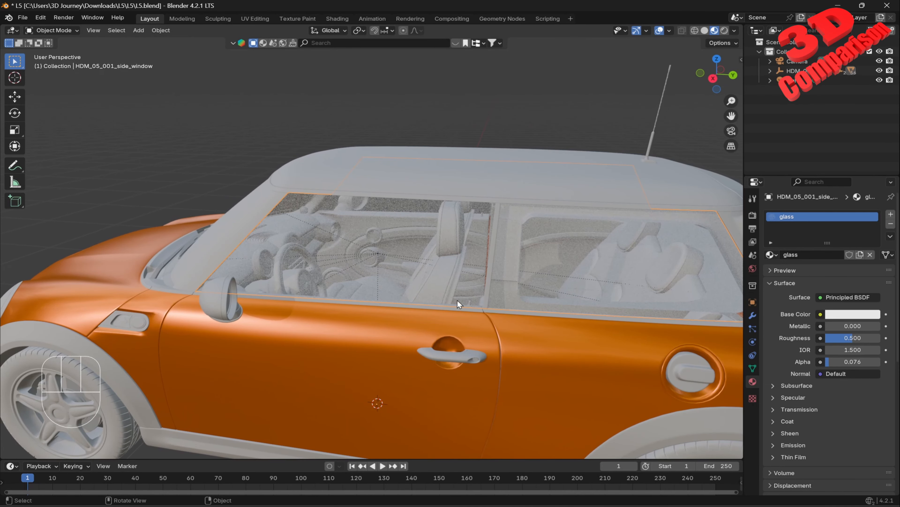
{"action": "middle_click_drag", "start_coordinate": [457, 300], "coordinate": [532, 305]}
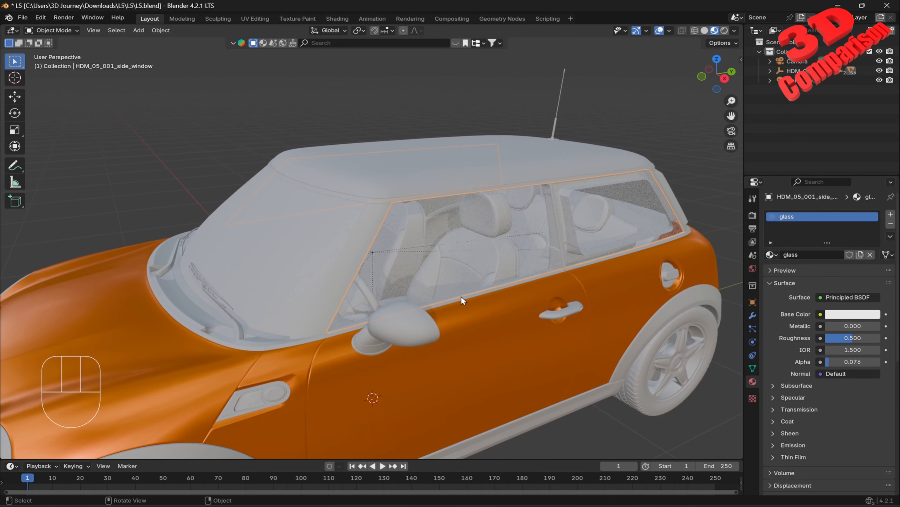
Assign the existing glass material to the front window and the back window.
{"action": "left_click", "coordinate": [306, 233]}
{"action": "left_click", "coordinate": [773, 255]}
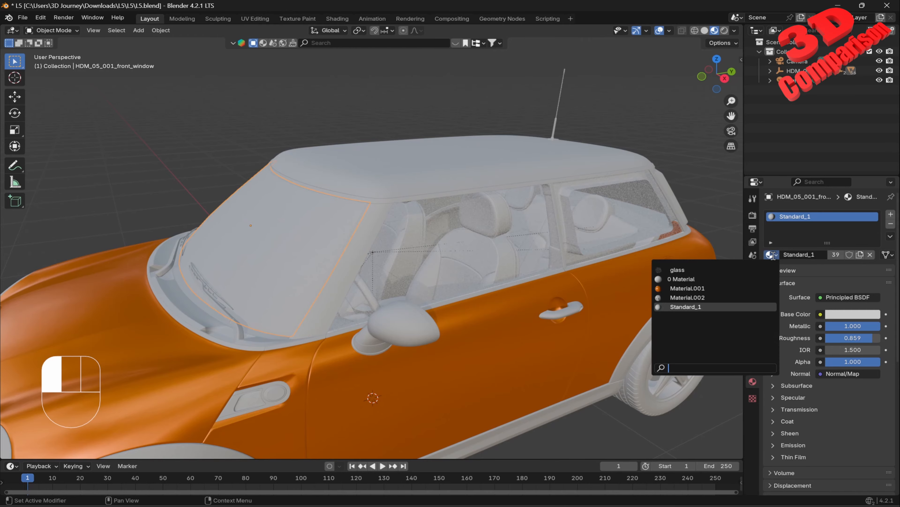
{"action": "left_click", "coordinate": [715, 270]}
{"action": "middle_click_drag", "start_coordinate": [569, 229], "coordinate": [627, 301]}
{"action": "left_click", "coordinate": [628, 302]}
{"action": "left_click", "coordinate": [773, 254]}
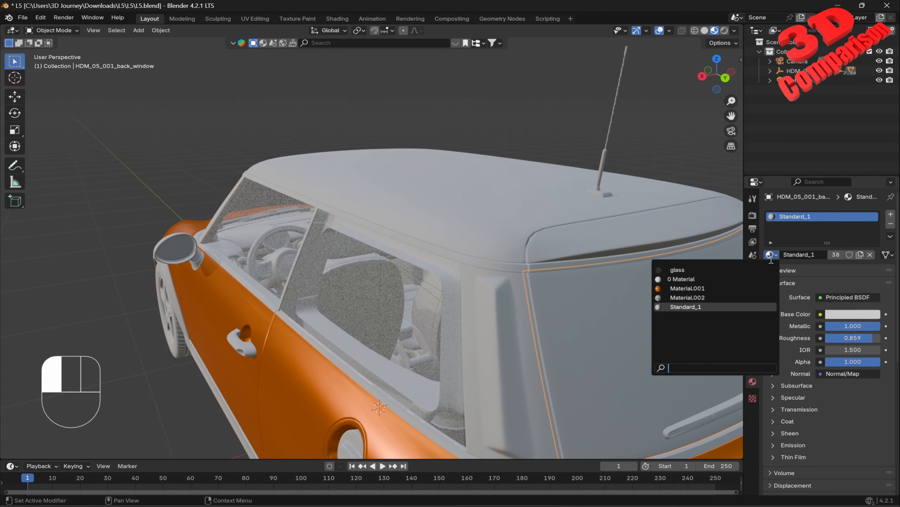
{"action": "left_click", "coordinate": [709, 270]}
{"action": "middle_click_drag", "start_coordinate": [402, 272], "coordinate": [496, 246]}
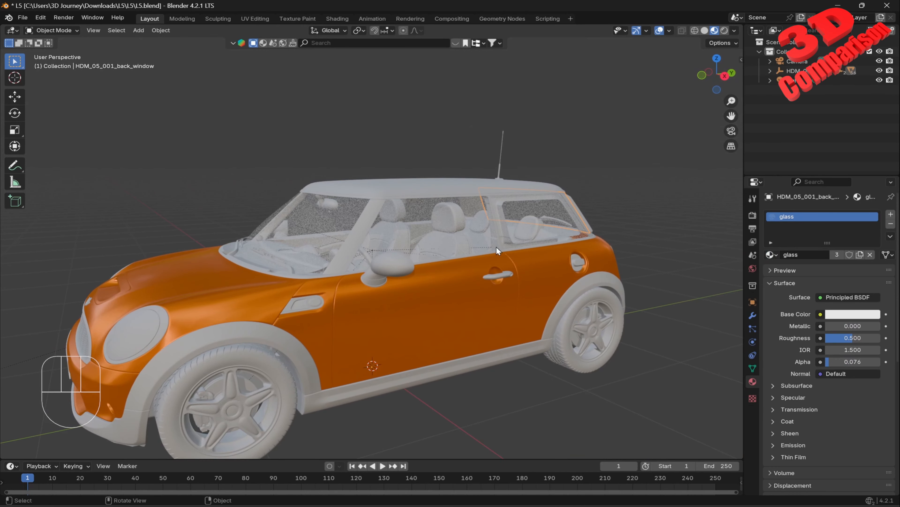
Try moving the front window and the side windows off the car body, cancelling each move.
{"action": "left_click", "coordinate": [333, 230]}
{"action": "middle_click_drag", "start_coordinate": [333, 230], "coordinate": [384, 243]}
{"action": "key", "text": "g"}
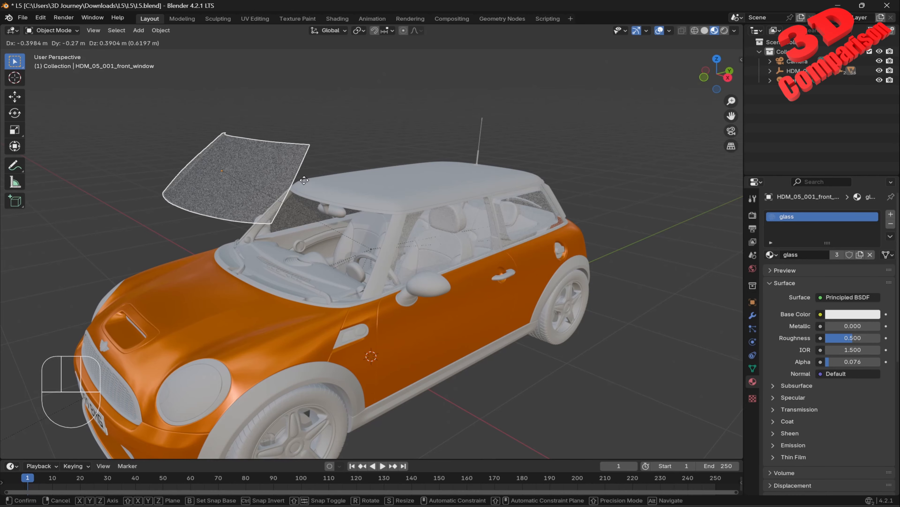
{"action": "key", "text": "Escape"}
{"action": "left_click", "coordinate": [468, 240]}
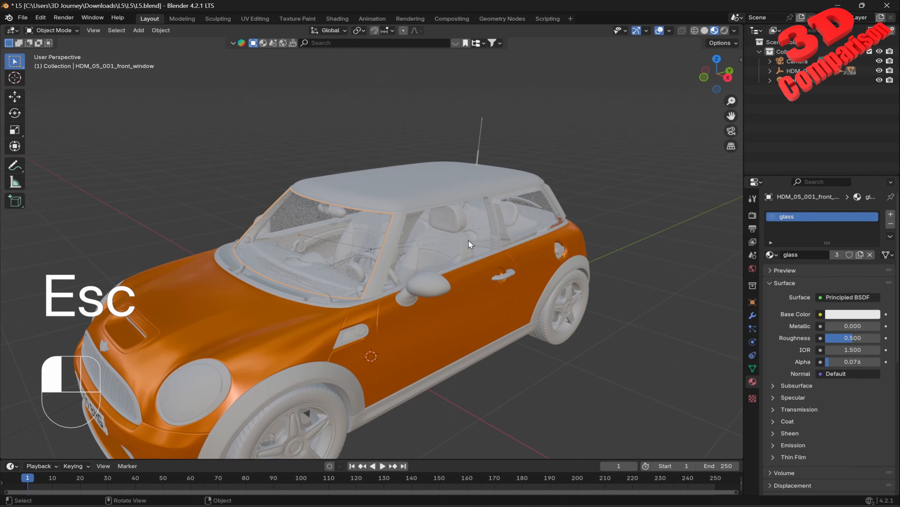
{"action": "middle_click_drag", "start_coordinate": [469, 240], "coordinate": [461, 238]}
{"action": "key", "text": "g"}
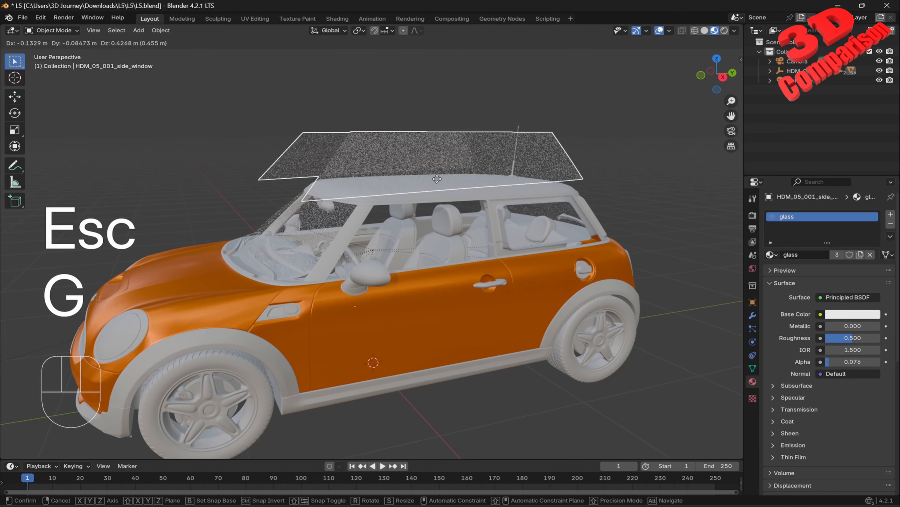
{"action": "key", "text": "Escape"}
{"action": "middle_click_drag", "start_coordinate": [440, 178], "coordinate": [515, 244]}
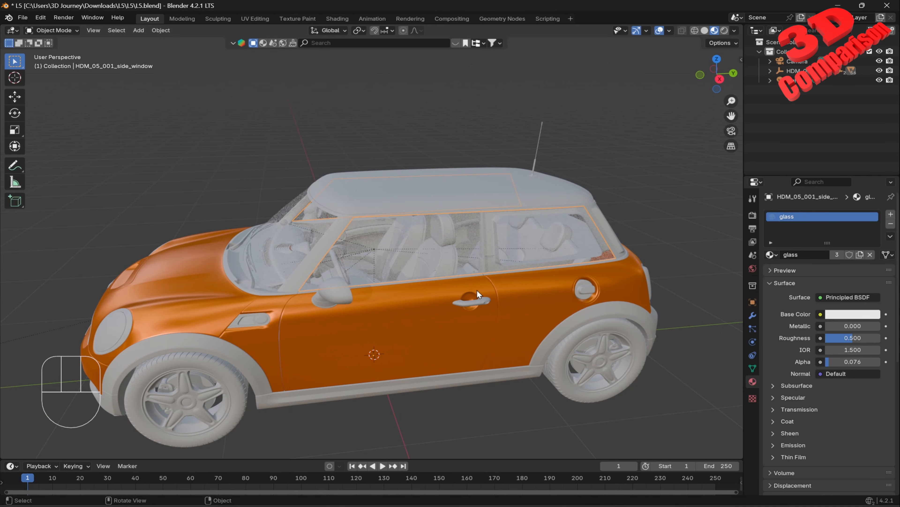
Try moving the orange door panel along the global Z axis and cancel the move.
{"action": "left_click", "coordinate": [479, 297]}
{"action": "middle_click_drag", "start_coordinate": [481, 304], "coordinate": [391, 306]}
{"action": "key", "text": "g"}
{"action": "key", "text": "z"}
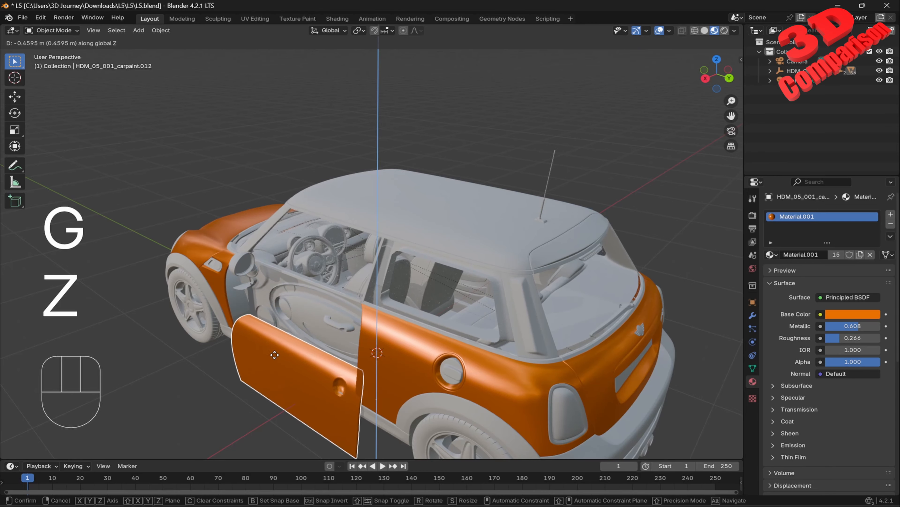
{"action": "key", "text": "Escape"}
{"action": "middle_click_drag", "start_coordinate": [373, 306], "coordinate": [465, 296]}
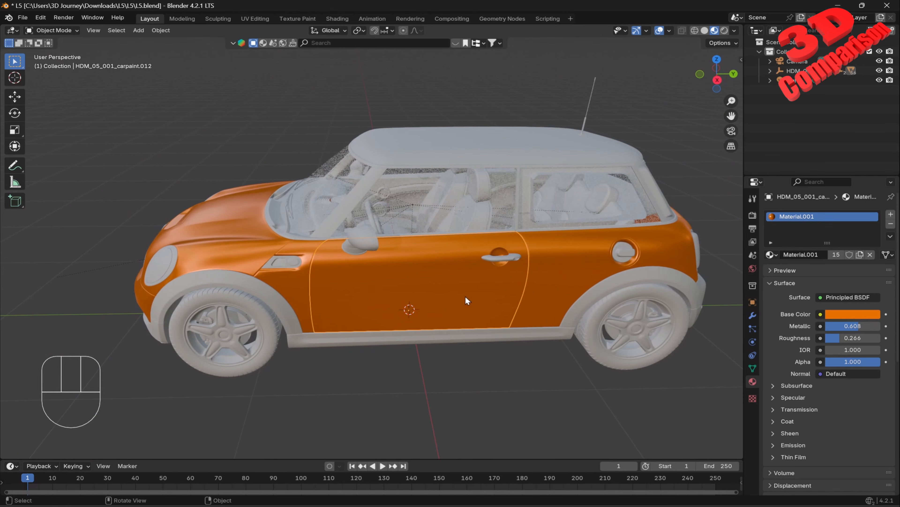
With the door panel selected, place the 3D cursor just ahead of the car's front end, near the headlight.
{"action": "left_click", "coordinate": [460, 292]}
{"action": "middle_click_drag", "start_coordinate": [468, 307], "coordinate": [421, 327]}
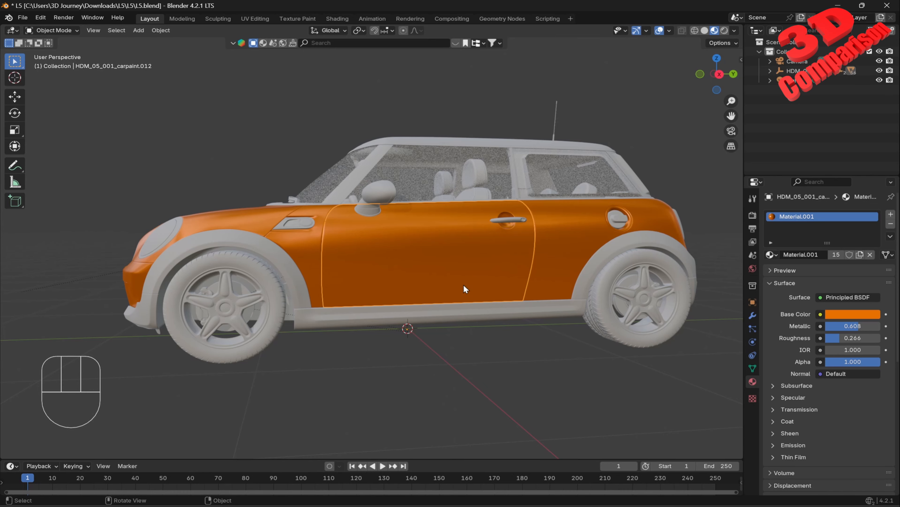
{"action": "key", "text": "shift"}
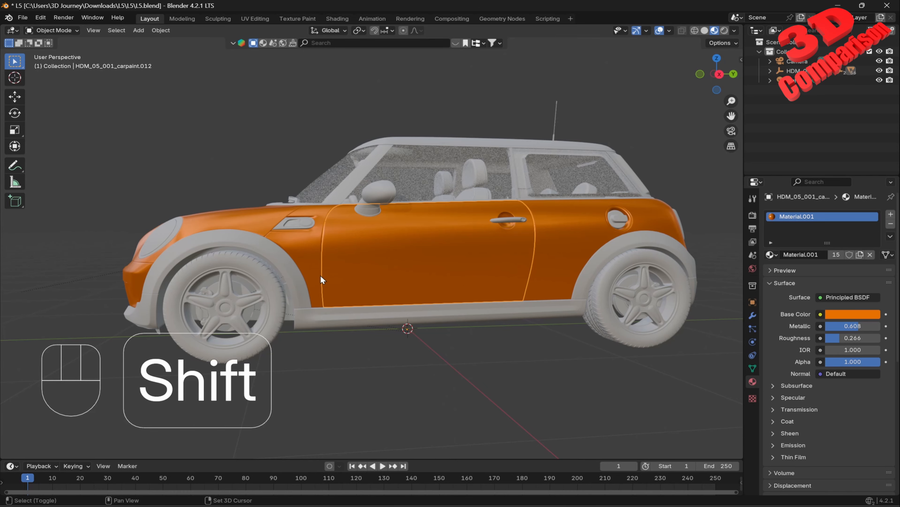
{"action": "right_click", "coordinate": [321, 270], "text": "shift"}
{"action": "right_click", "coordinate": [222, 189], "text": "shift"}
{"action": "right_click", "coordinate": [144, 213], "text": "shift"}
{"action": "middle_click_drag", "start_coordinate": [268, 250], "coordinate": [156, 268]}
{"action": "key", "text": "shift"}
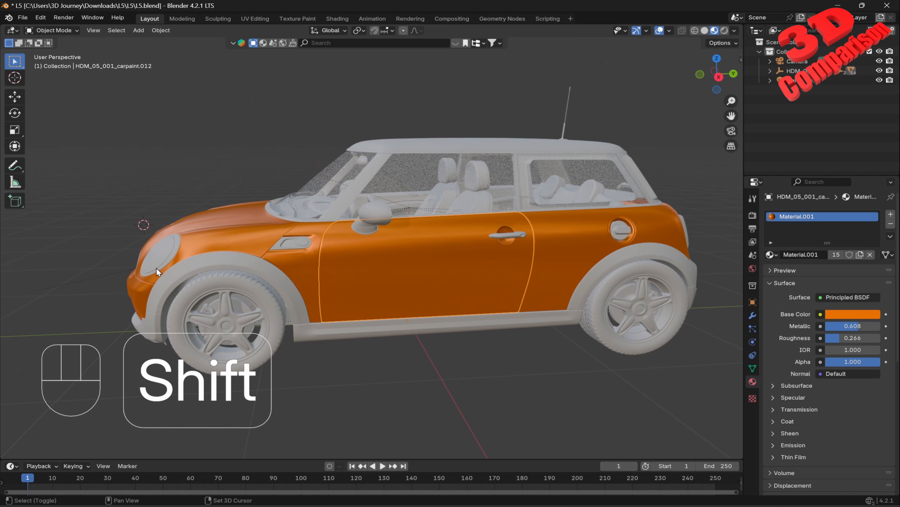
{"action": "right_click", "coordinate": [119, 259], "text": "shift"}
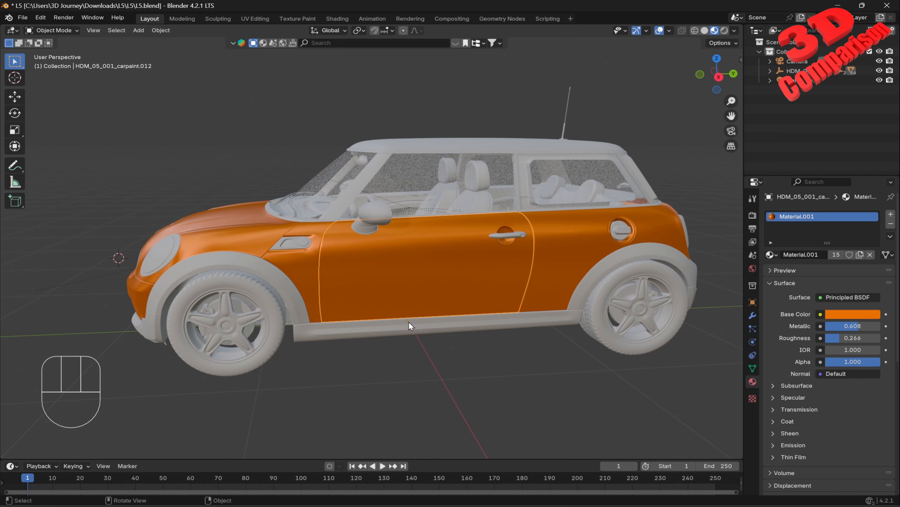
Set the door panel's origin to the 3D cursor.
{"action": "left_click", "coordinate": [167, 34]}
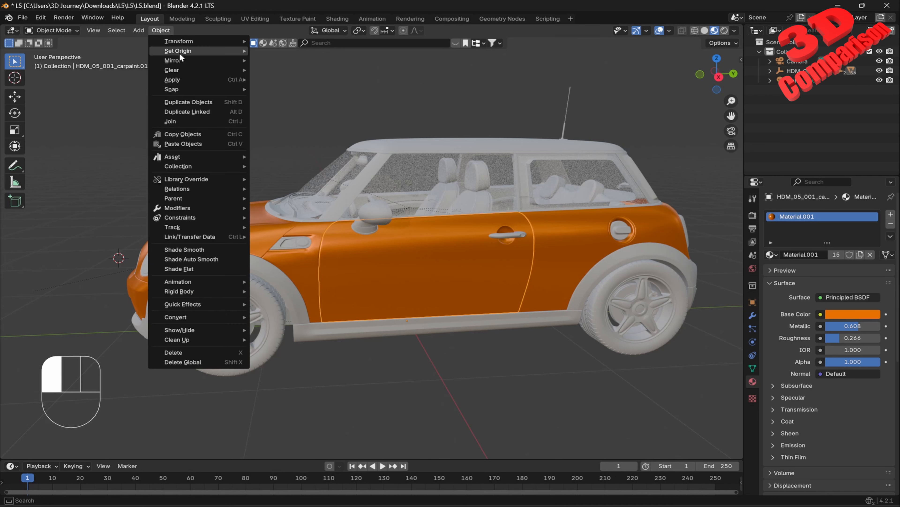
{"action": "mouse_move", "coordinate": [180, 54]}
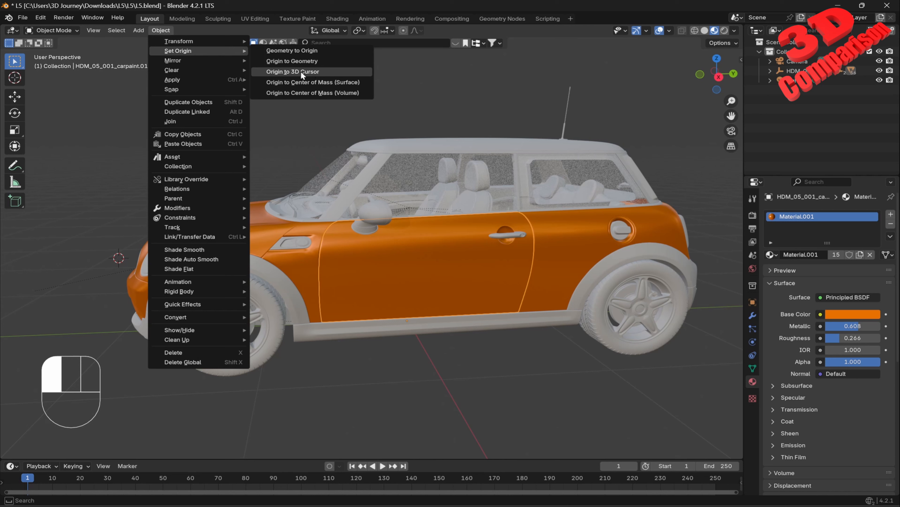
{"action": "left_click", "coordinate": [321, 70]}
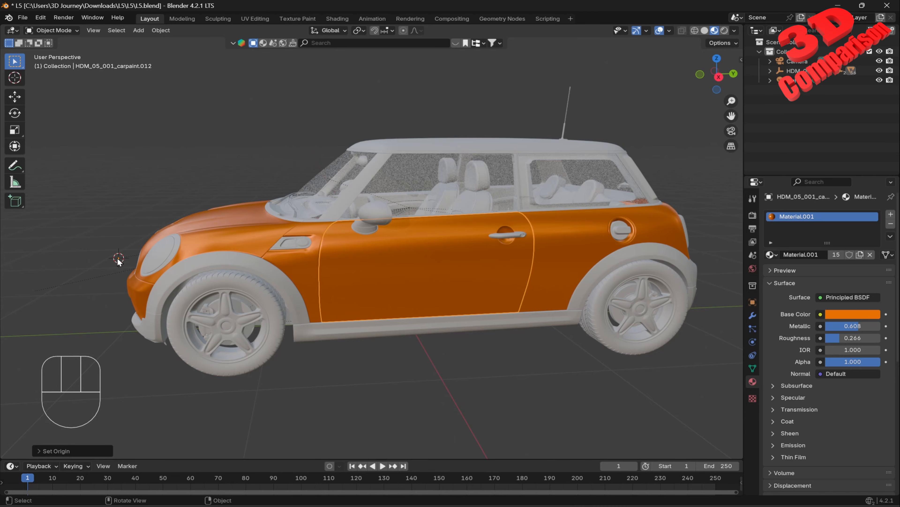
Try rotating the door panel about the global Z axis around its new origin and cancel the rotation.
{"action": "middle_click_drag", "start_coordinate": [462, 291], "coordinate": [484, 307]}
{"action": "key", "text": "r"}
{"action": "key", "text": "z"}
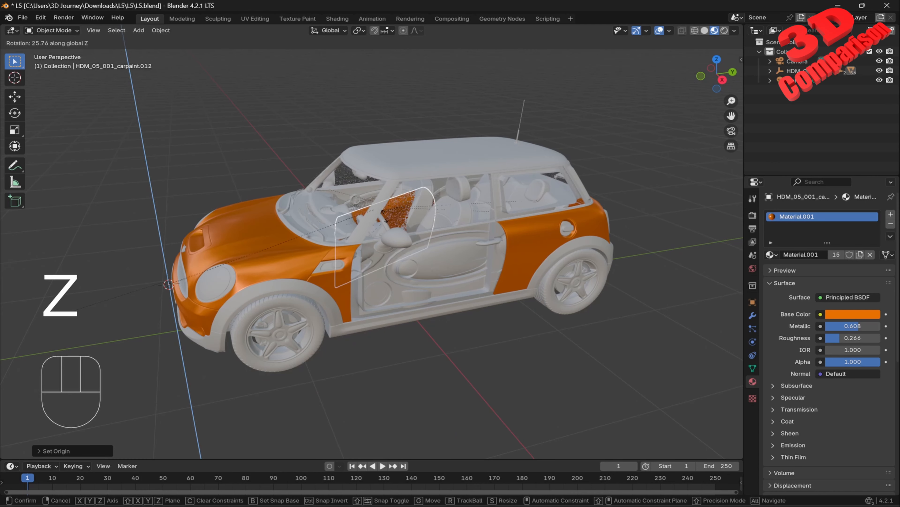
{"action": "key", "text": "Escape"}
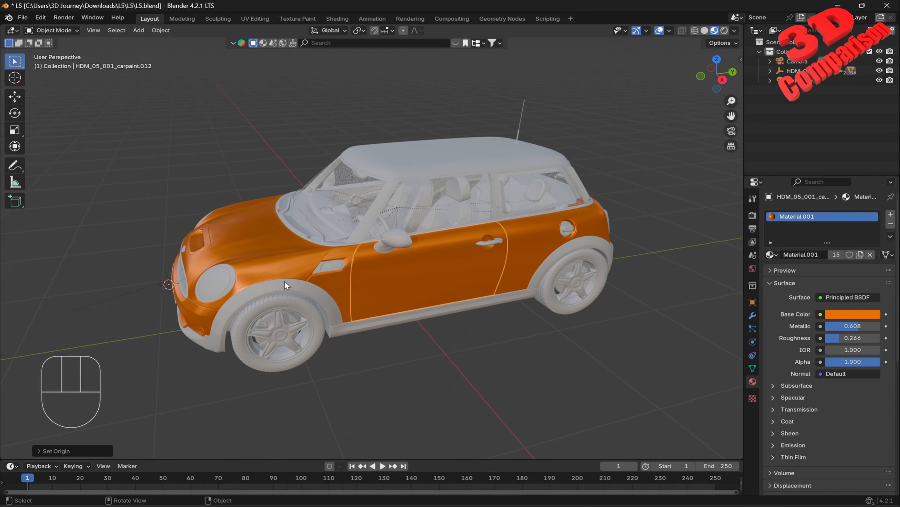
In the right orthographic view, place the 3D cursor at the door panel's front edge, where it meets the fender.
{"action": "key", "text": "KP_3"}
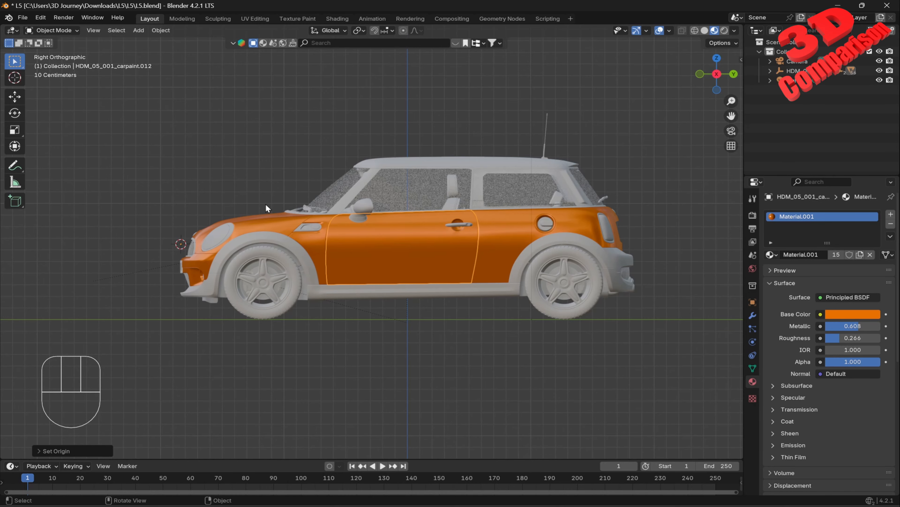
{"action": "scroll", "coordinate": [265, 203], "scroll_direction": "up", "scroll_amount": 5}
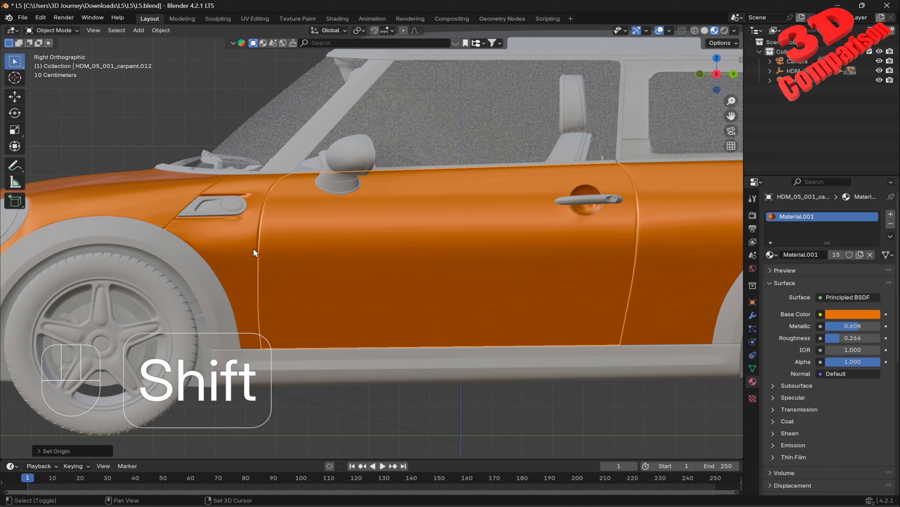
{"action": "right_click", "coordinate": [254, 248], "text": "shift"}
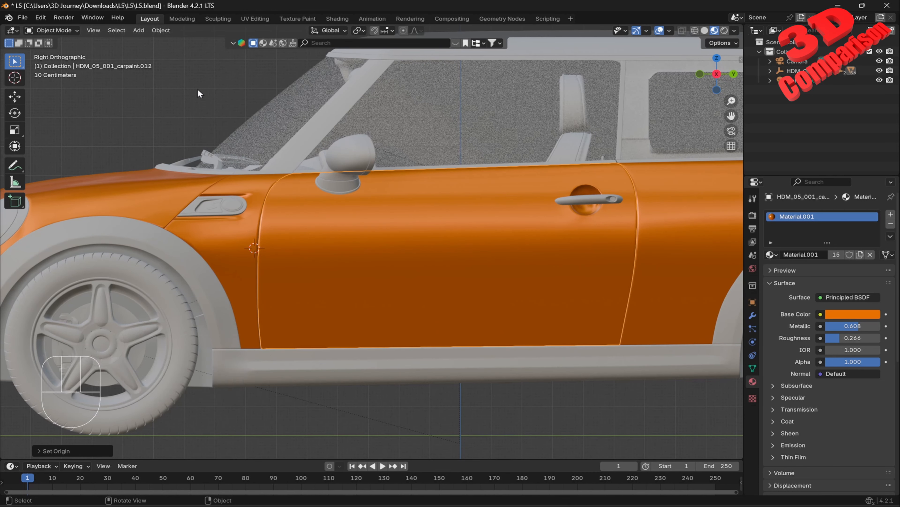
Set the door panel's origin to the 3D cursor at its front edge.
{"action": "left_click", "coordinate": [160, 31]}
{"action": "mouse_move", "coordinate": [180, 50]}
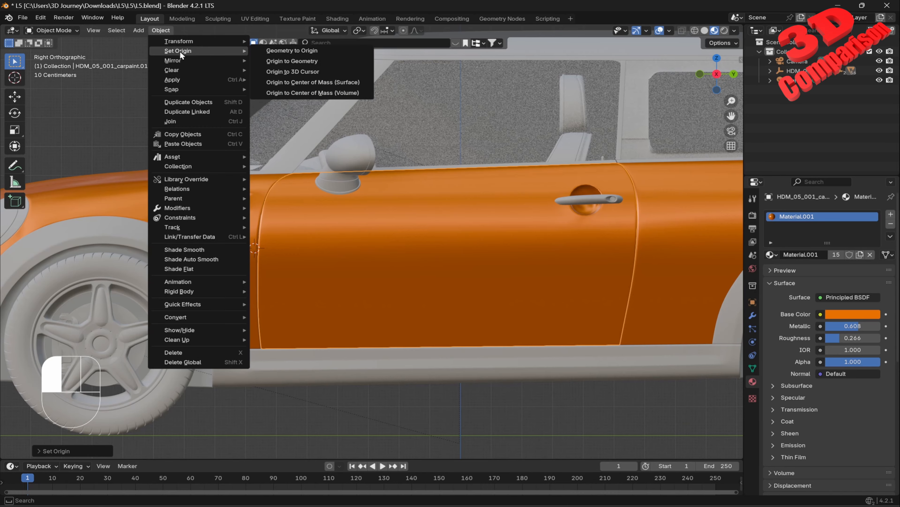
{"action": "left_click", "coordinate": [291, 71]}
Try swinging the door panel open about the global Z axis around its front-edge origin and cancel the rotation.
{"action": "scroll", "coordinate": [290, 70], "scroll_direction": "down", "scroll_amount": 5}
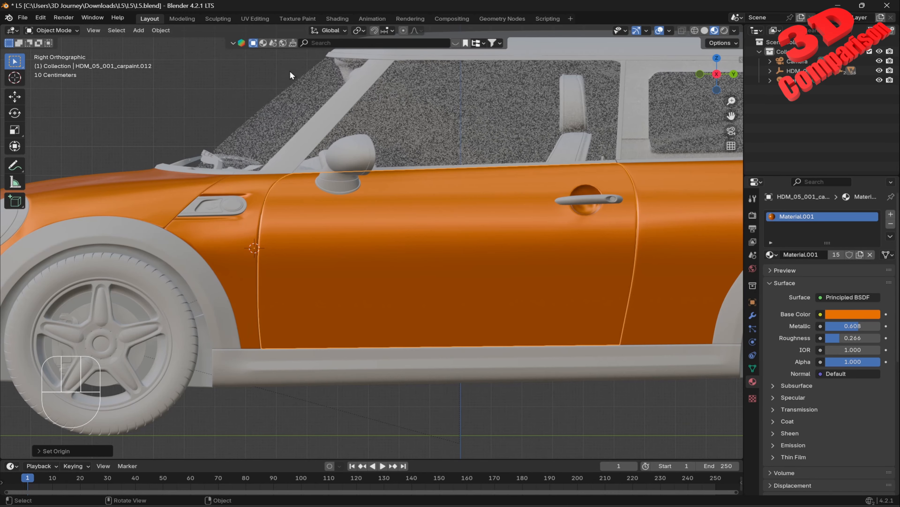
{"action": "middle_click_drag", "start_coordinate": [336, 269], "coordinate": [475, 261]}
{"action": "key", "text": "r"}
{"action": "key", "text": "z"}
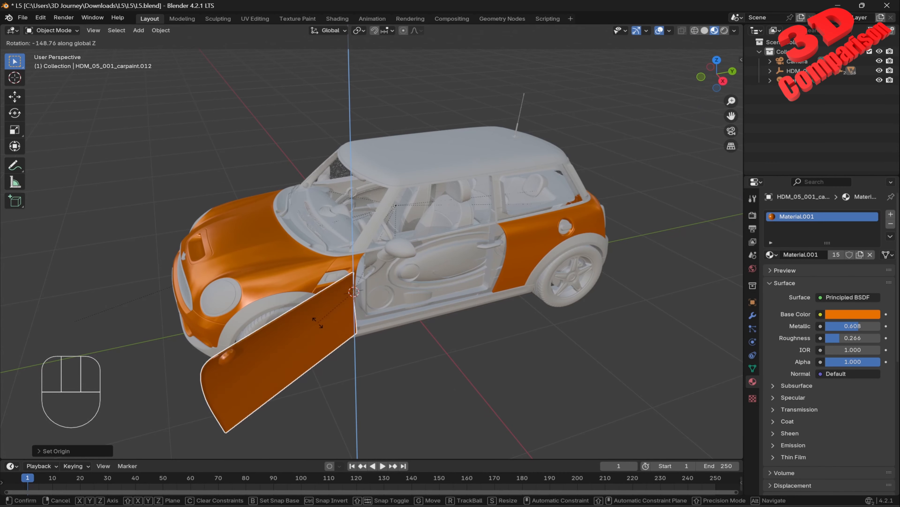
{"action": "key", "text": "Escape"}
{"action": "middle_click_drag", "start_coordinate": [427, 291], "coordinate": [357, 278]}
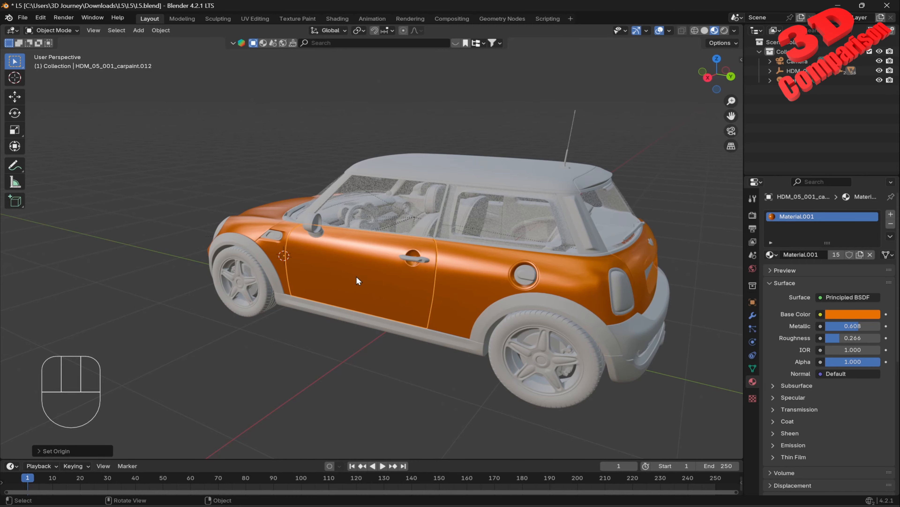
Separate the whole mesh of the chrome trim object, which includes the door handle, by loose parts.
{"action": "scroll", "coordinate": [388, 261], "scroll_direction": "up", "scroll_amount": 5}
{"action": "middle_click_drag", "start_coordinate": [411, 266], "coordinate": [374, 235], "text": "shift"}
{"action": "left_click", "coordinate": [376, 232]}
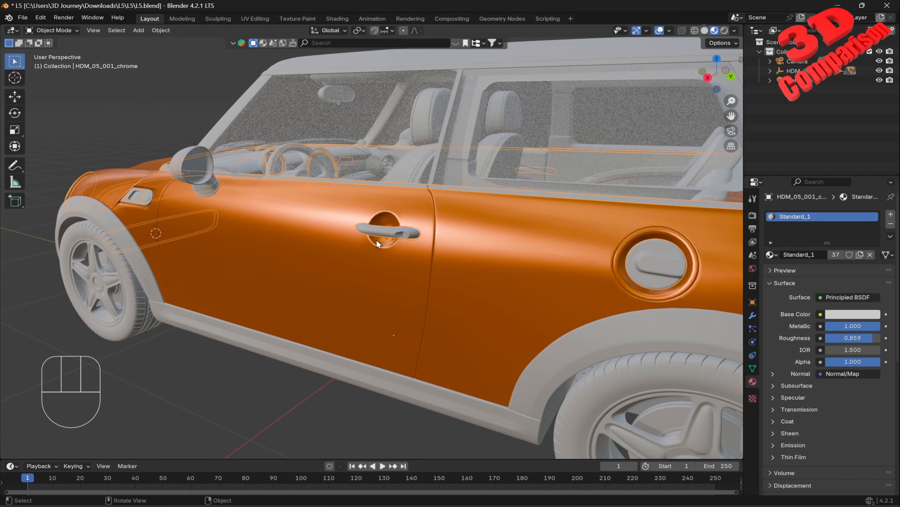
{"action": "scroll", "coordinate": [377, 239], "scroll_direction": "down", "scroll_amount": 6}
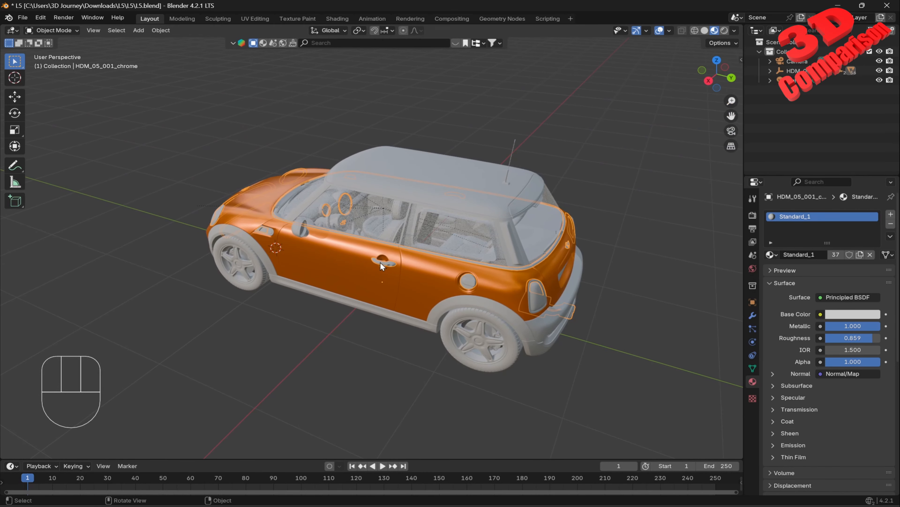
{"action": "key", "text": "g"}
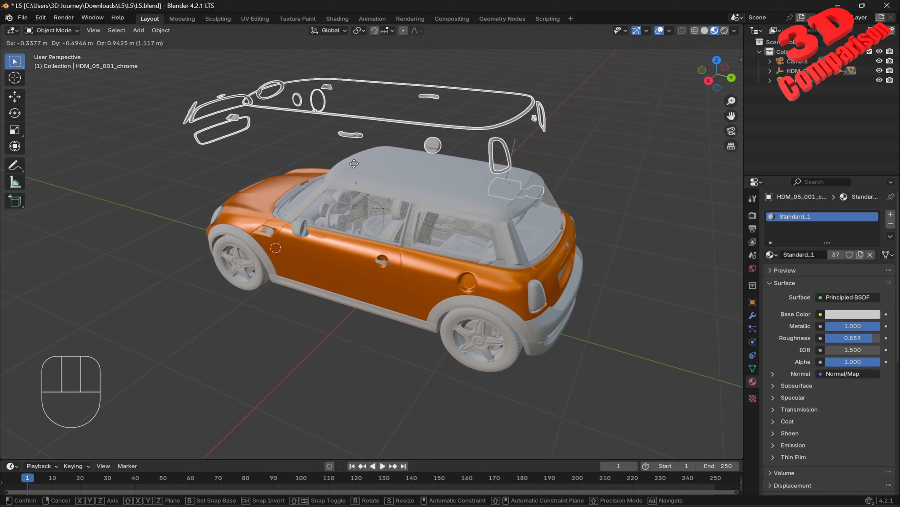
{"action": "key", "text": "Escape"}
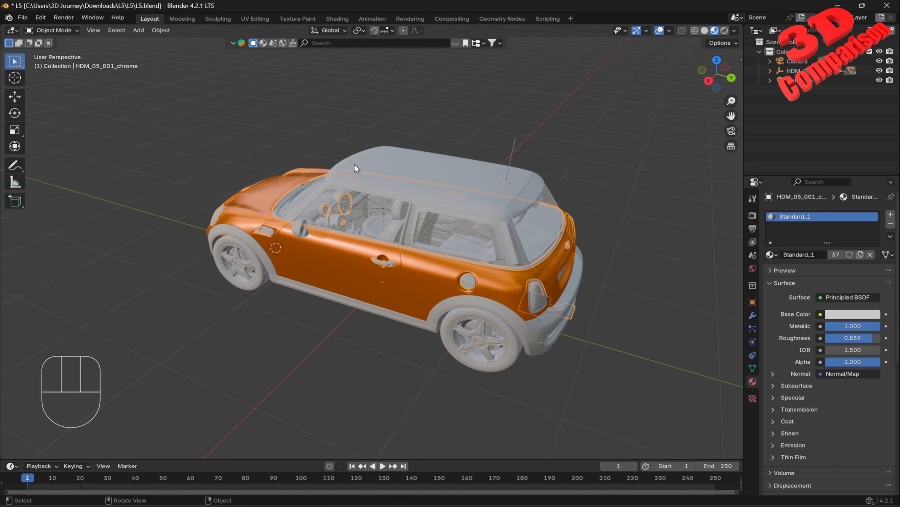
{"action": "key", "text": "Tab"}
{"action": "key", "text": "a"}
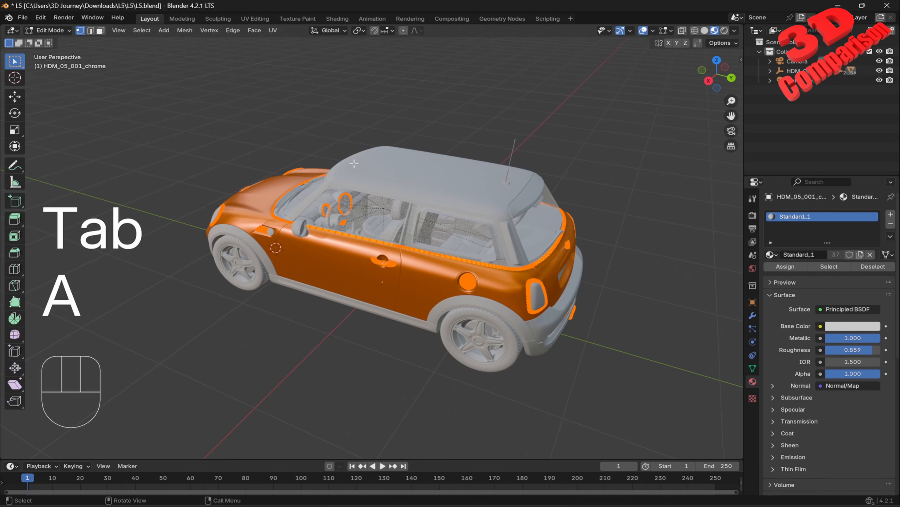
{"action": "key", "text": "p"}
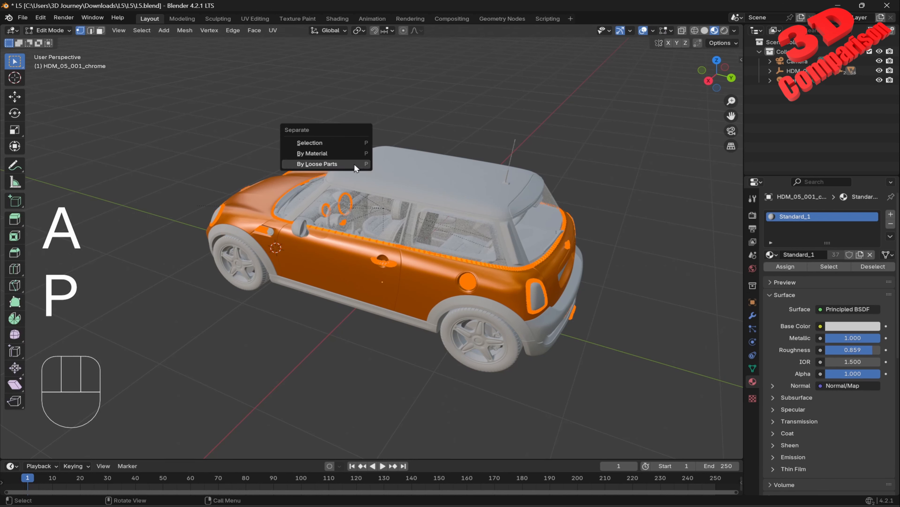
{"action": "left_click", "coordinate": [354, 163]}
{"action": "key", "text": "Tab"}
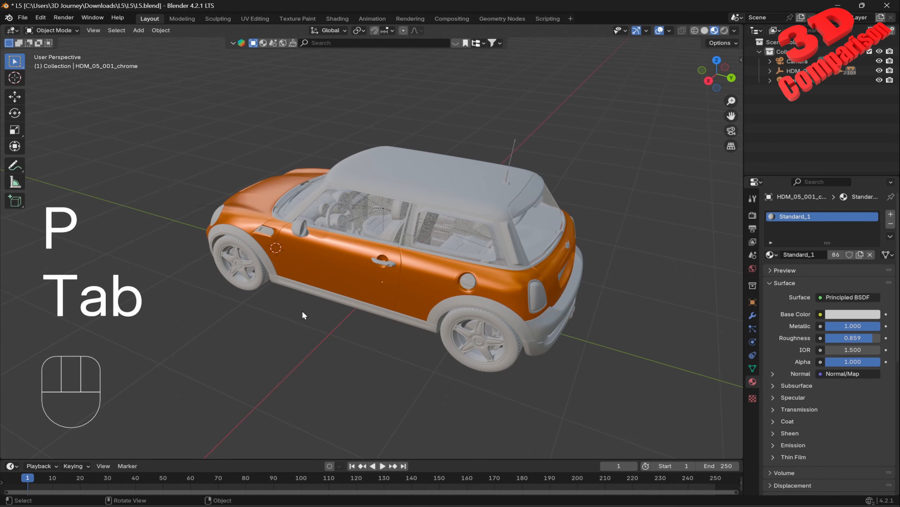
Select the separated chrome door handle piece on the door panel, try moving it and cancel the move.
{"action": "scroll", "coordinate": [312, 244], "scroll_direction": "up", "scroll_amount": 3}
{"action": "left_click", "coordinate": [390, 287]}
{"action": "key", "text": "g"}
{"action": "key", "text": "Escape"}
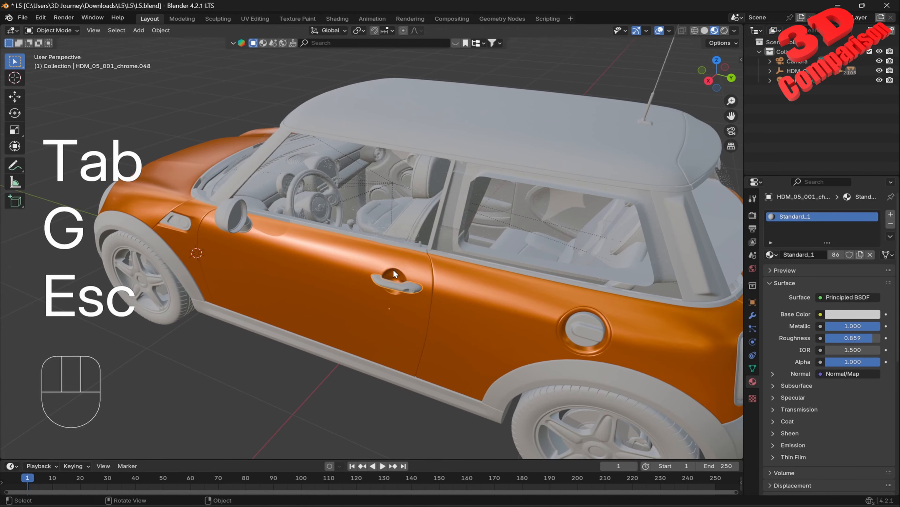
{"action": "middle_click_drag", "start_coordinate": [392, 281], "coordinate": [364, 297]}
{"action": "scroll", "coordinate": [320, 343], "scroll_direction": "up", "scroll_amount": 3}
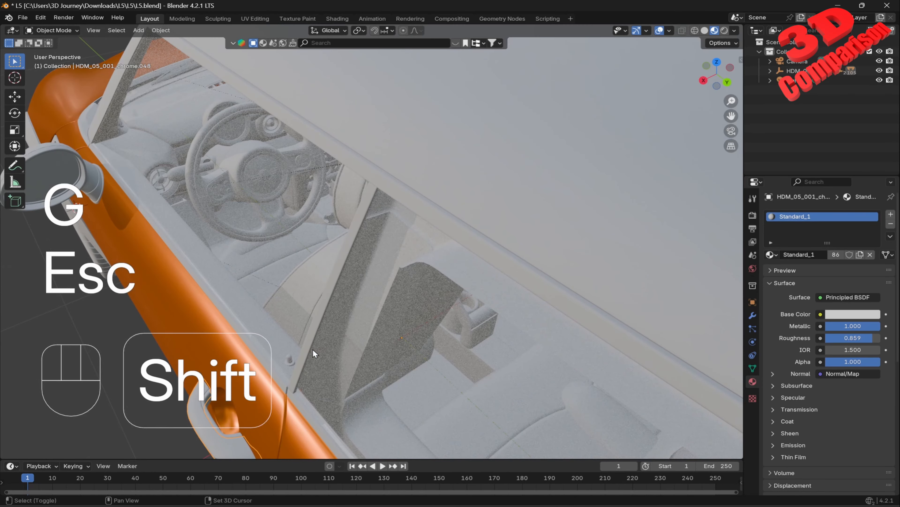
{"action": "middle_click_drag", "start_coordinate": [313, 348], "coordinate": [387, 298], "text": "shift"}
{"action": "middle_click_drag", "start_coordinate": [386, 298], "coordinate": [408, 295]}
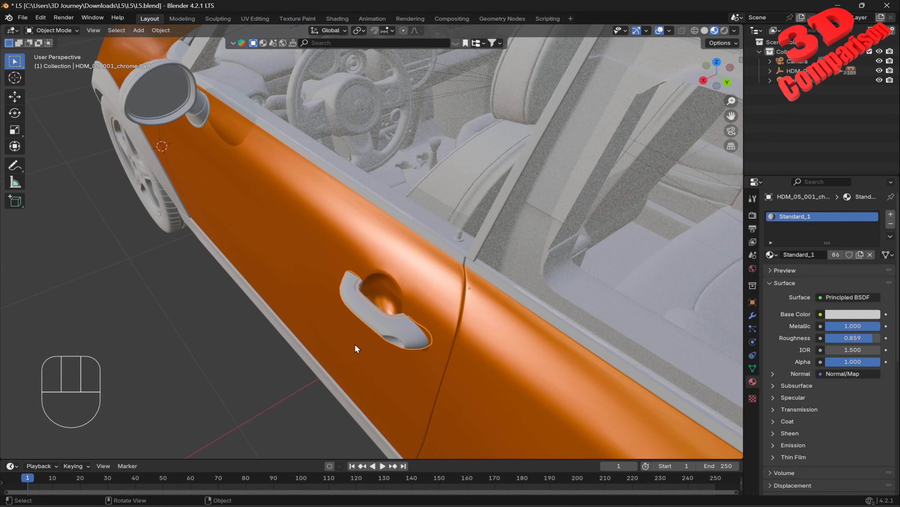
{"action": "key", "text": "g"}
{"action": "key", "text": "Escape"}
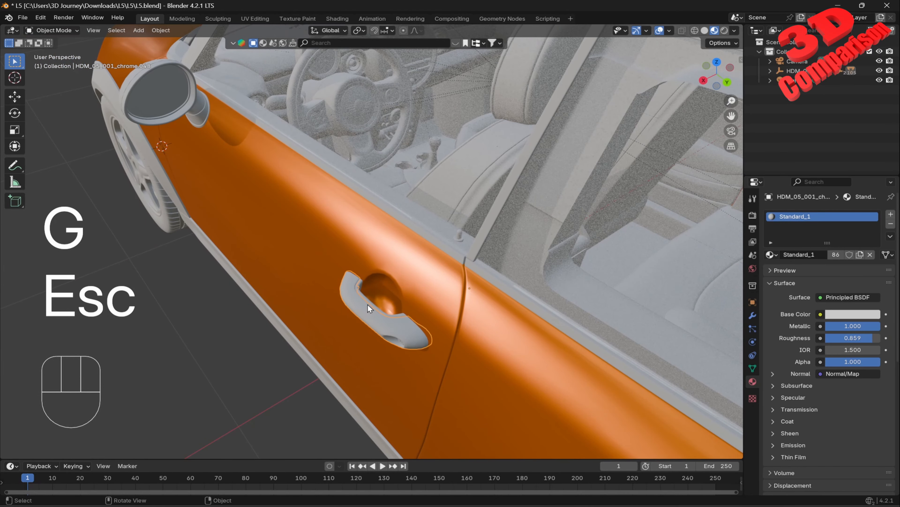
Separate the whole mesh of the black plastic object, which includes the door handle's inner part, by loose parts.
{"action": "left_click", "coordinate": [369, 301]}
{"action": "key", "text": "g"}
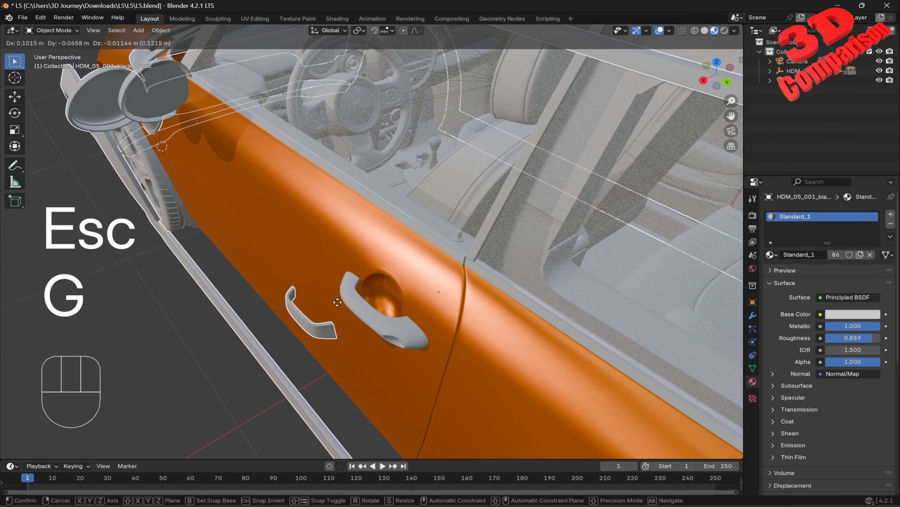
{"action": "key", "text": "Escape"}
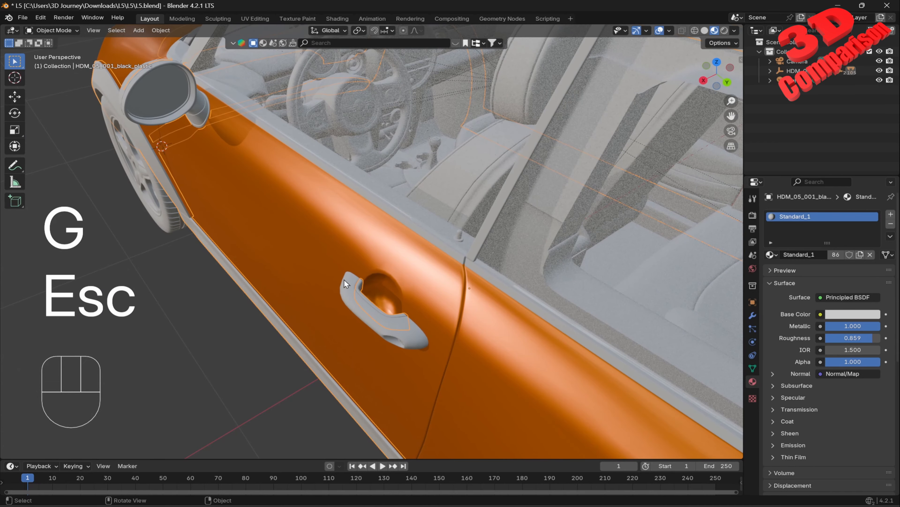
{"action": "scroll", "coordinate": [369, 300], "scroll_direction": "down", "scroll_amount": 2}
{"action": "middle_click_drag", "start_coordinate": [369, 295], "coordinate": [406, 268]}
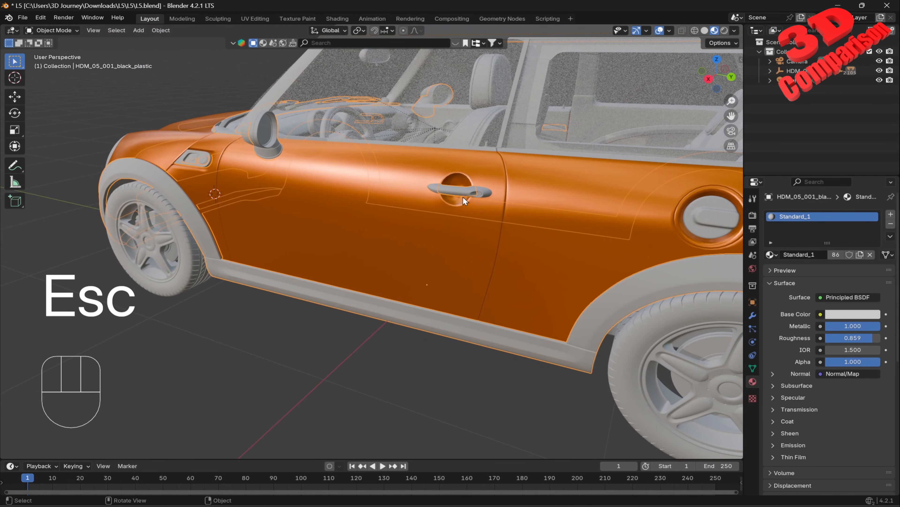
{"action": "scroll", "coordinate": [435, 294], "scroll_direction": "down", "scroll_amount": 3}
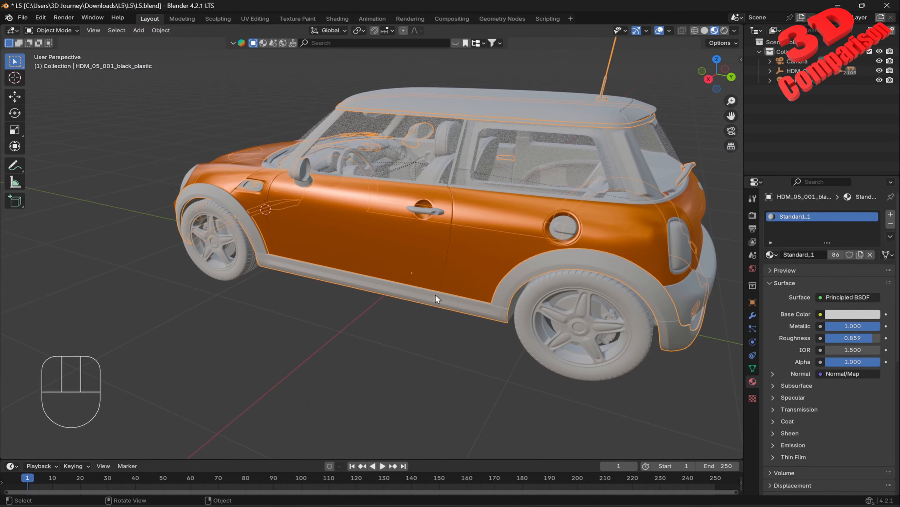
{"action": "key", "text": "Tab"}
{"action": "key", "text": "a"}
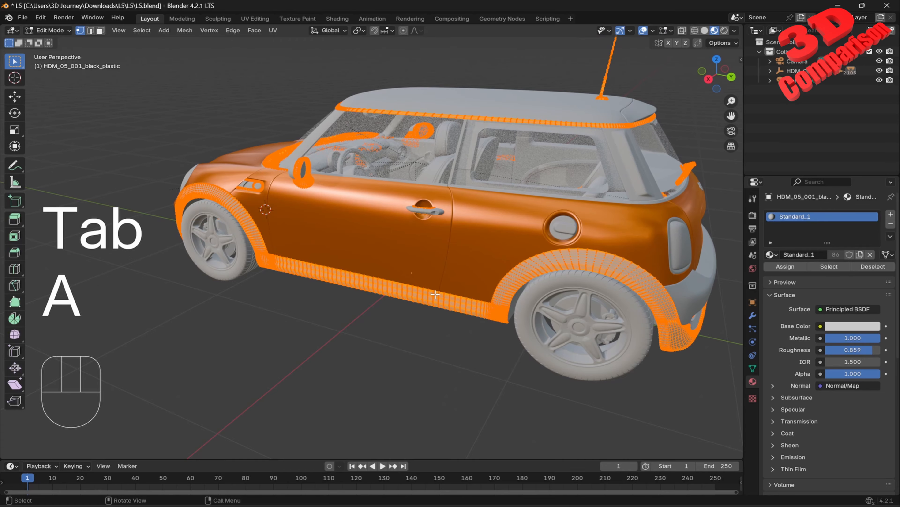
{"action": "key", "text": "p"}
{"action": "left_click", "coordinate": [435, 296]}
{"action": "key", "text": "Tab"}
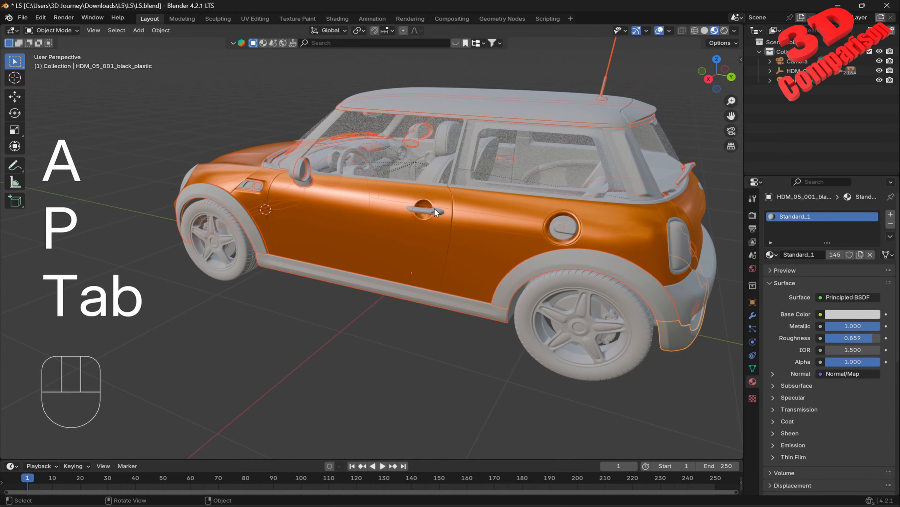
Try moving the door handle's separated inner piece on its own and cancel the move.
{"action": "middle_click_drag", "start_coordinate": [433, 213], "coordinate": [384, 237]}
{"action": "scroll", "coordinate": [335, 272], "scroll_direction": "up", "scroll_amount": 5}
{"action": "key", "text": "Tab"}
{"action": "key", "text": "Tab"}
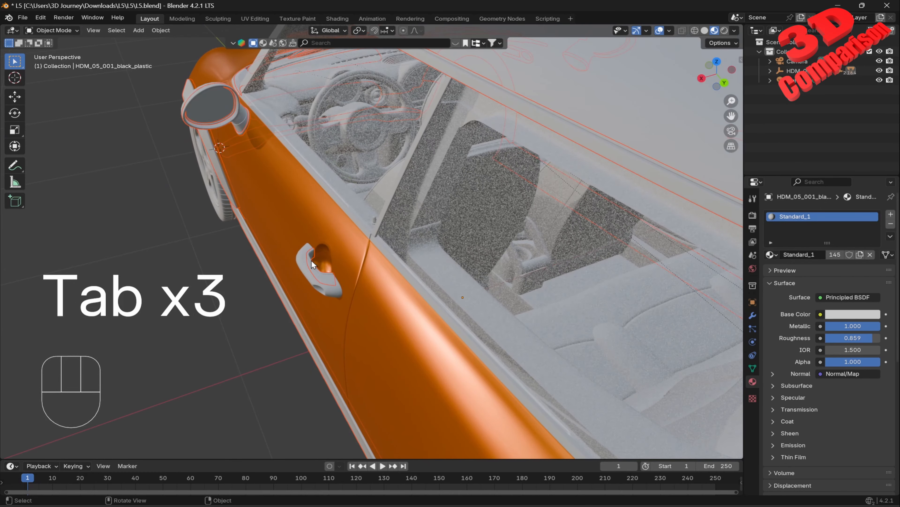
{"action": "left_click", "coordinate": [329, 271]}
{"action": "key", "text": "g"}
{"action": "key", "text": "Escape"}
{"action": "middle_click_drag", "start_coordinate": [351, 269], "coordinate": [422, 249]}
Select the small round chrome lock piece on the door handle, try moving it and cancel the move.
{"action": "left_click", "coordinate": [479, 163]}
{"action": "scroll", "coordinate": [479, 163], "scroll_direction": "down", "scroll_amount": 6}
{"action": "middle_click_drag", "start_coordinate": [479, 162], "coordinate": [461, 196]}
{"action": "key", "text": "g"}
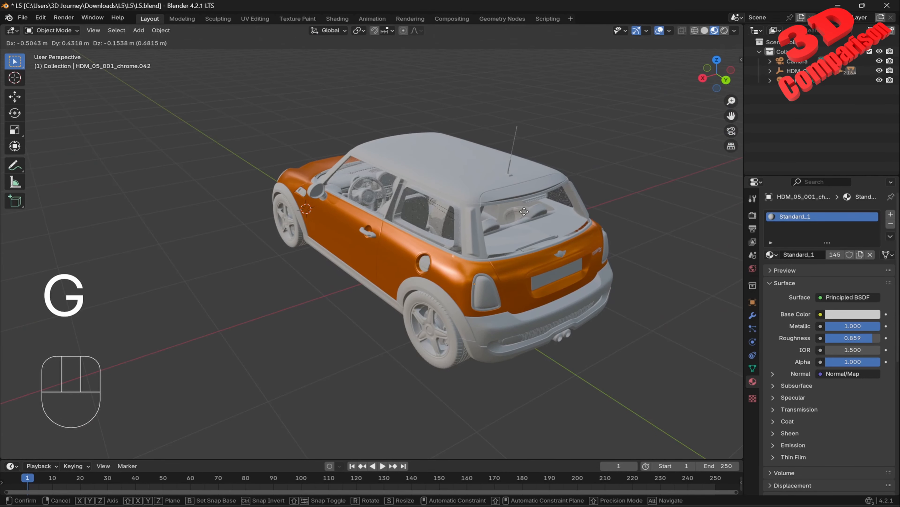
{"action": "key", "text": "Escape"}
{"action": "scroll", "coordinate": [473, 211], "scroll_direction": "up", "scroll_amount": 10}
{"action": "middle_click_drag", "start_coordinate": [415, 213], "coordinate": [443, 211]}
{"action": "scroll", "coordinate": [443, 211], "scroll_direction": "down", "scroll_amount": 12}
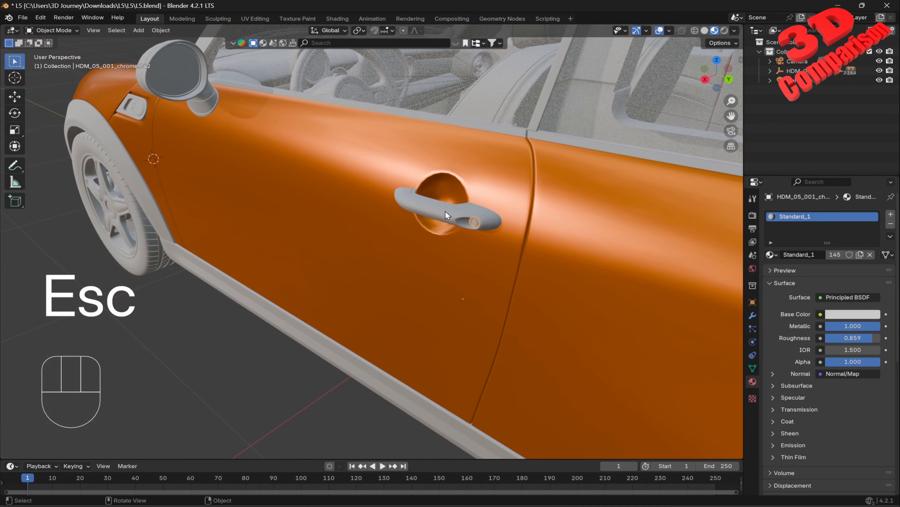
Separate the whole mesh of the mirror glass object by loose parts.
{"action": "middle_click_drag", "start_coordinate": [382, 188], "coordinate": [406, 210], "text": "shift"}
{"action": "left_click", "coordinate": [277, 149]}
{"action": "scroll", "coordinate": [354, 170], "scroll_direction": "down", "scroll_amount": 5}
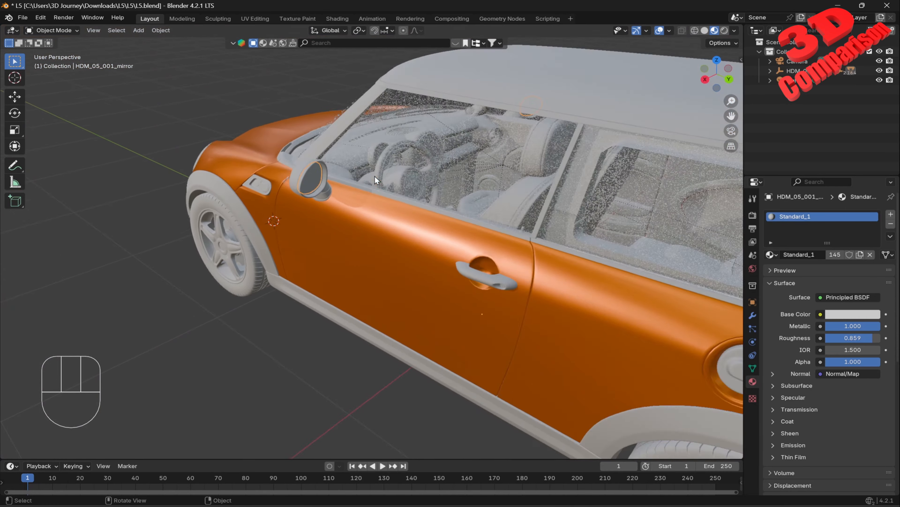
{"action": "mouse_move", "coordinate": [473, 190]}
{"action": "middle_mouse_down"}
{"action": "mouse_move", "coordinate": [428, 201]}
{"action": "mouse_move", "coordinate": [458, 188]}
{"action": "middle_mouse_up"}
{"action": "key", "text": "g"}
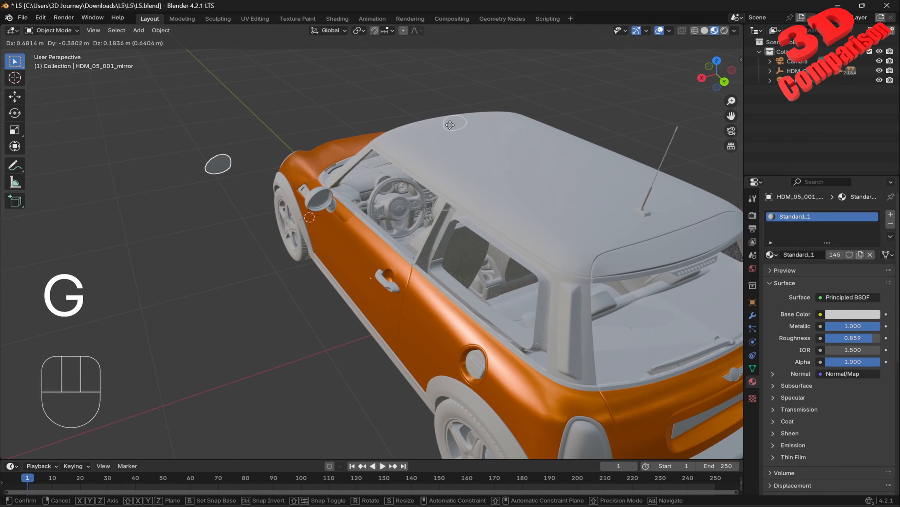
{"action": "key", "text": "Escape"}
{"action": "key", "text": "Tab"}
{"action": "key", "text": "a"}
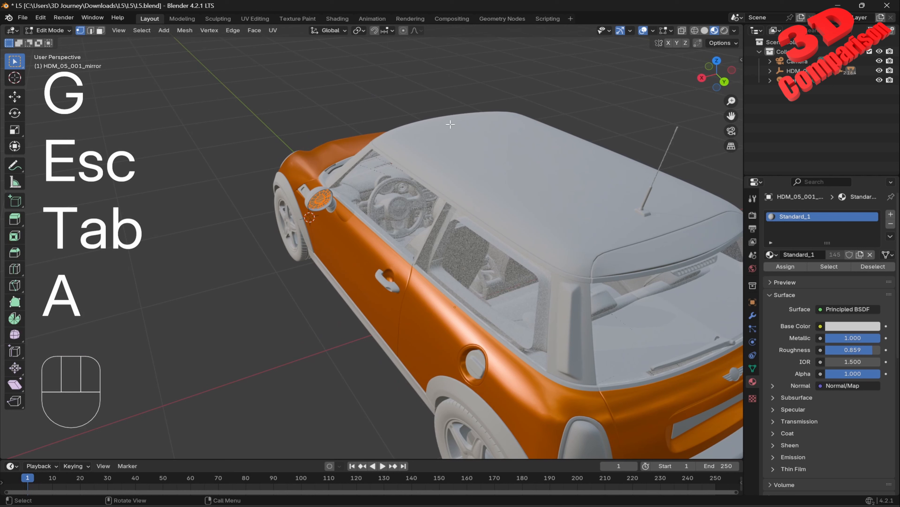
{"action": "key", "text": "p"}
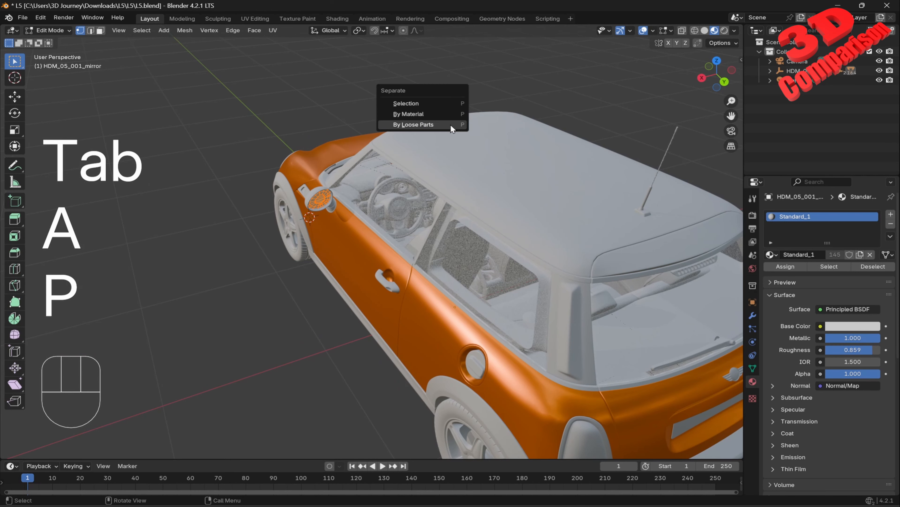
{"action": "left_click", "coordinate": [451, 124]}
{"action": "key", "text": "Tab"}
Select the black plastic part of the door-side mirror, try moving it and cancel the move.
{"action": "left_click", "coordinate": [371, 192]}
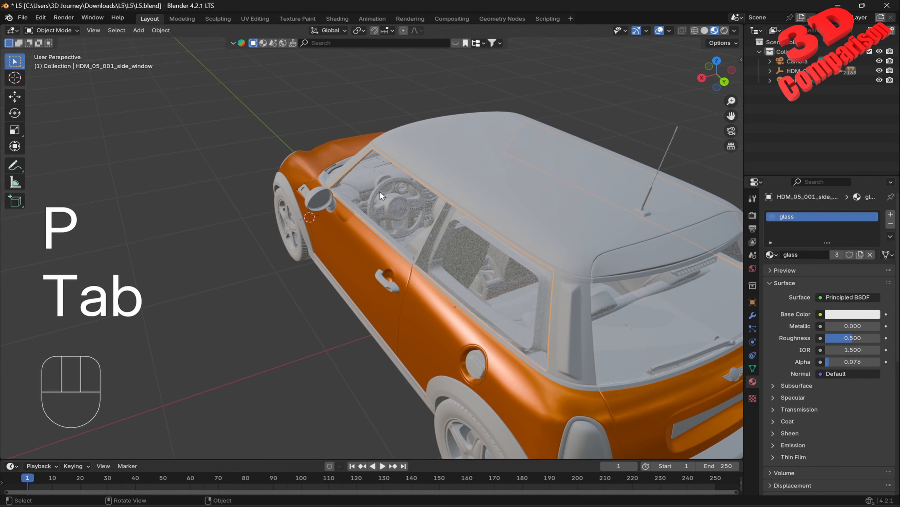
{"action": "left_click", "coordinate": [331, 209]}
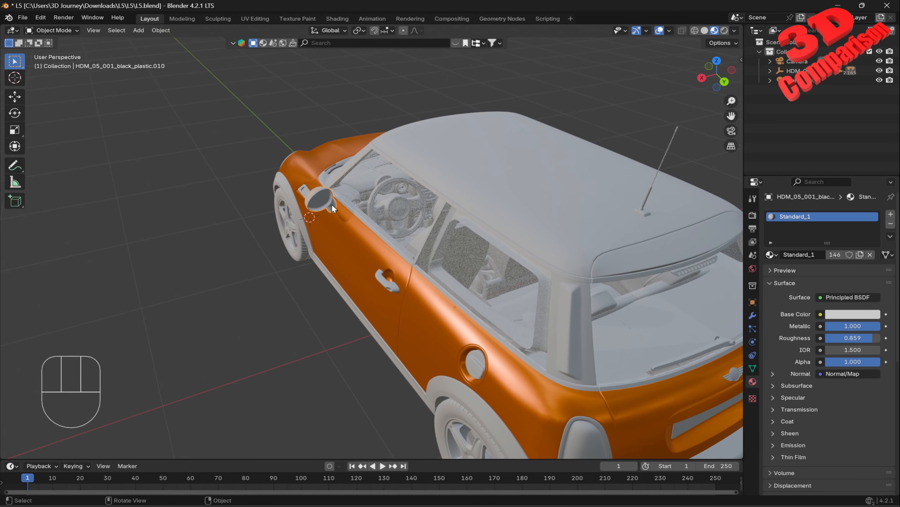
{"action": "key", "text": "g"}
{"action": "key", "text": "Escape"}
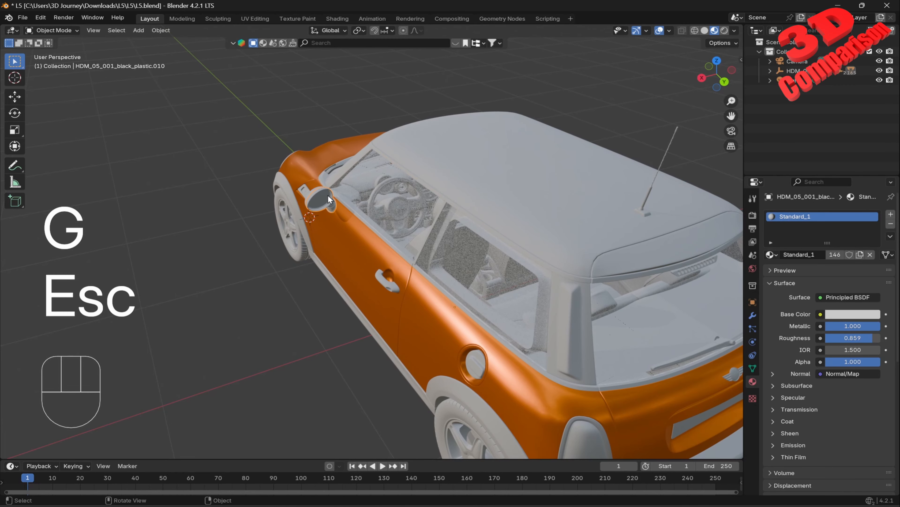
Select the painted mirror cover that is joined with the roof, try moving it and cancel the move.
{"action": "middle_click_drag", "start_coordinate": [328, 194], "coordinate": [431, 194]}
{"action": "left_click", "coordinate": [343, 200]}
{"action": "key", "text": "g"}
{"action": "key", "text": "Escape"}
{"action": "key", "text": "g"}
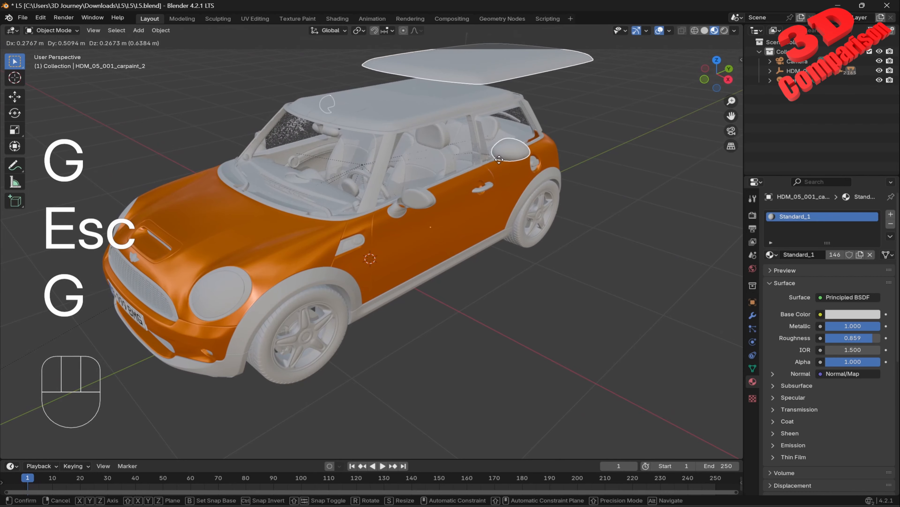
{"action": "key", "text": "Escape"}
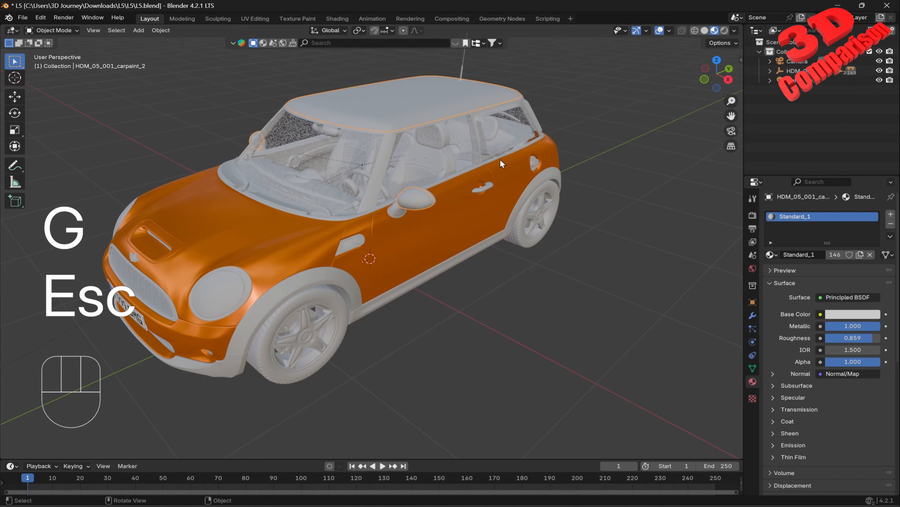
Separate the whole mesh of the roof and mirror cover object by loose parts.
{"action": "middle_click_drag", "start_coordinate": [428, 199], "coordinate": [481, 124]}
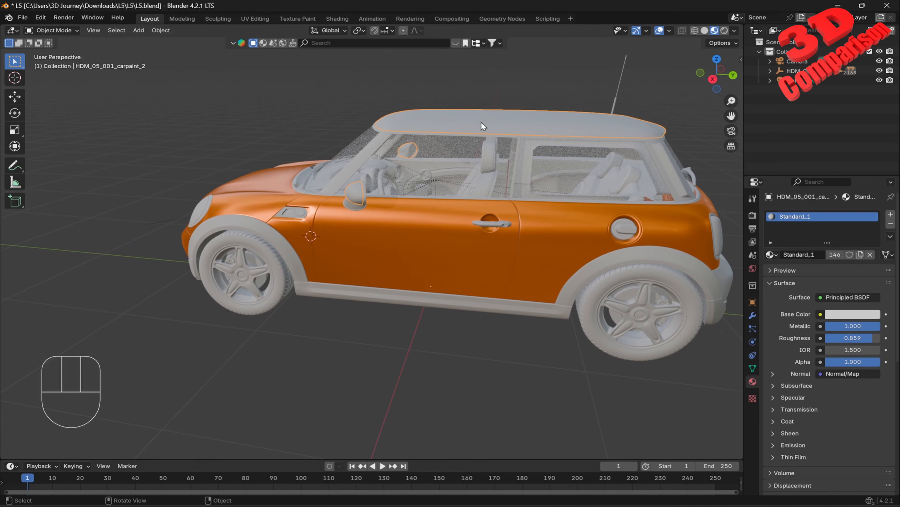
{"action": "key", "text": "Tab"}
{"action": "key", "text": "a"}
{"action": "key", "text": "p"}
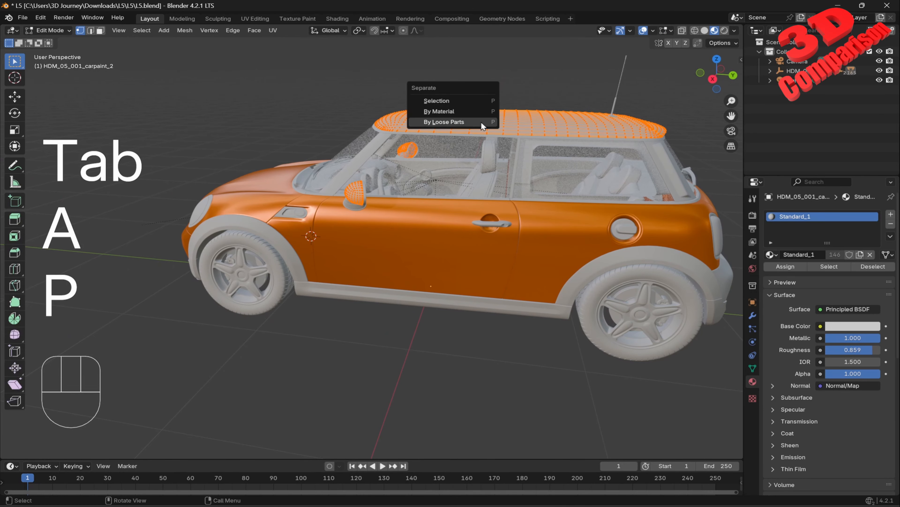
{"action": "left_click", "coordinate": [481, 121]}
{"action": "key", "text": "Tab"}
Select the separated door-side mirror cover, try moving it on its own and cancel the move.
{"action": "left_click", "coordinate": [360, 200]}
{"action": "key", "text": "g"}
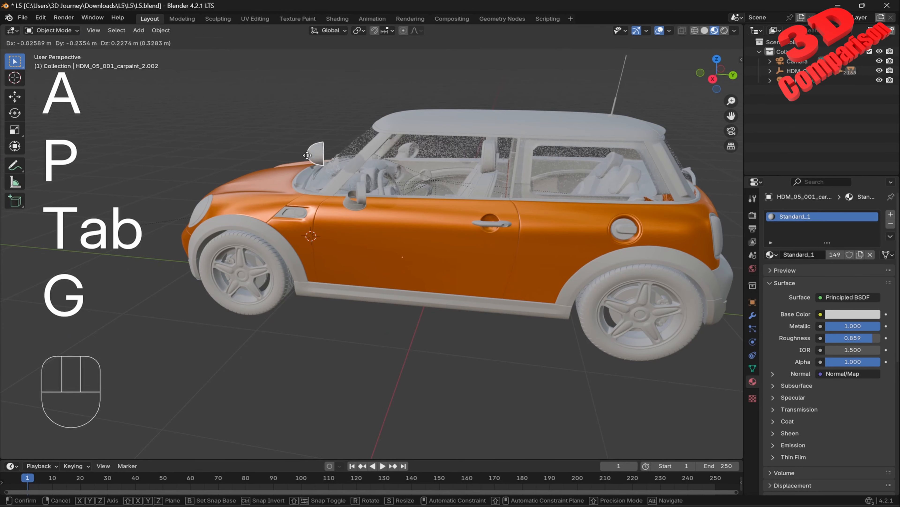
{"action": "key", "text": "Escape"}
Select the door panel, try rotating it about the global Z axis and cancel the rotation.
{"action": "middle_click_drag", "start_coordinate": [393, 186], "coordinate": [341, 188]}
{"action": "scroll", "coordinate": [361, 219], "scroll_direction": "up", "scroll_amount": 4}
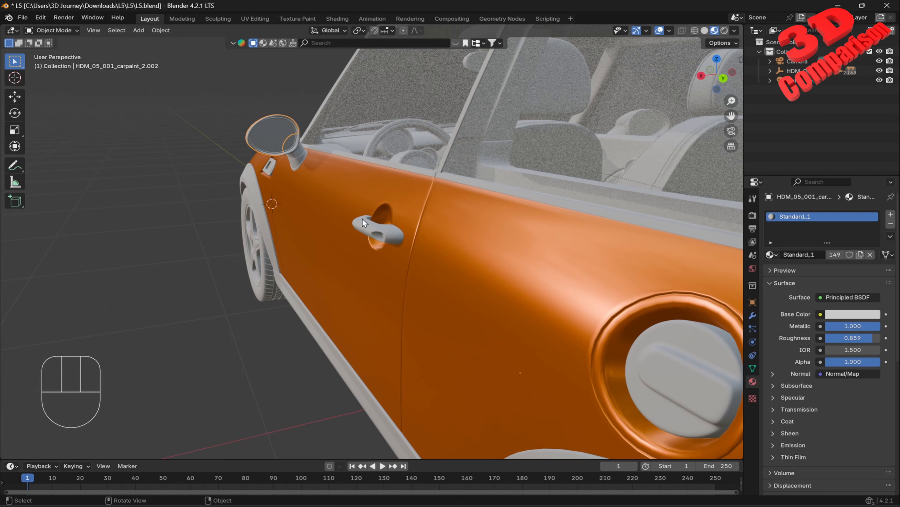
{"action": "left_click", "coordinate": [355, 194]}
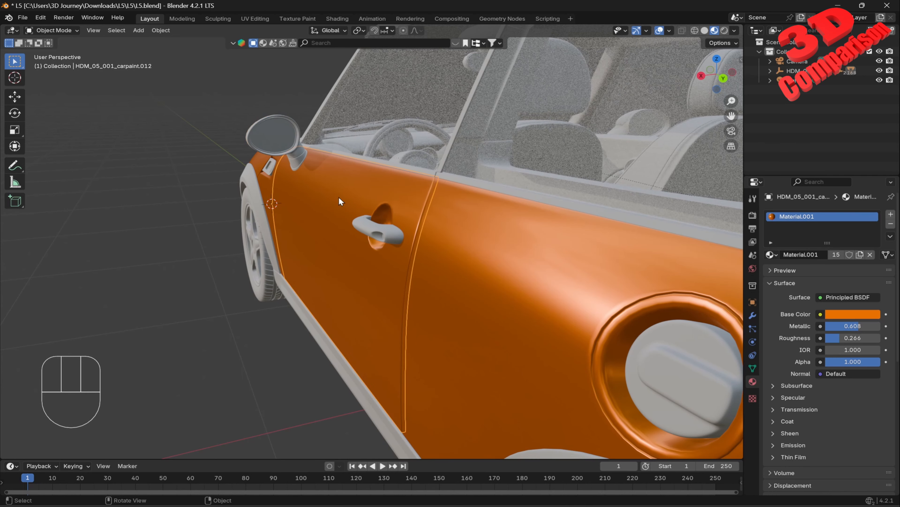
{"action": "left_click", "coordinate": [298, 144]}
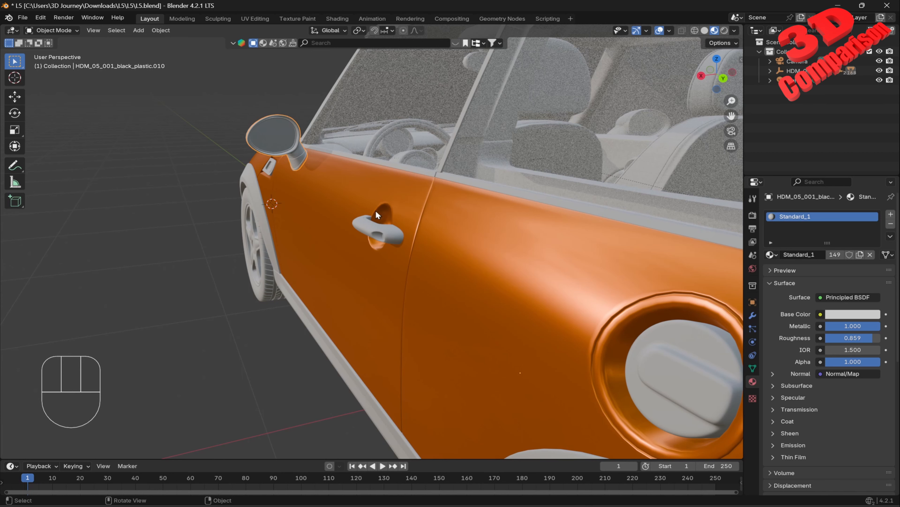
{"action": "left_click", "coordinate": [359, 188]}
{"action": "key", "text": "r"}
{"action": "key", "text": "z"}
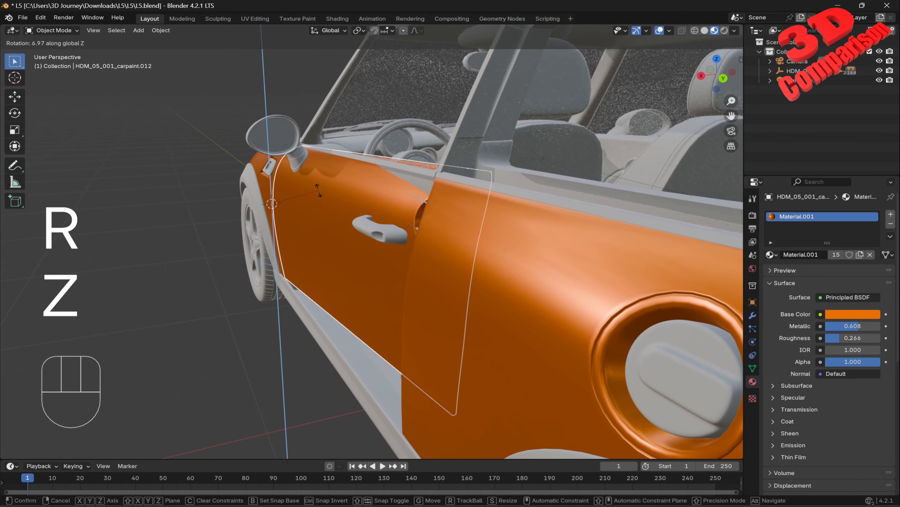
{"action": "key", "text": "Escape"}
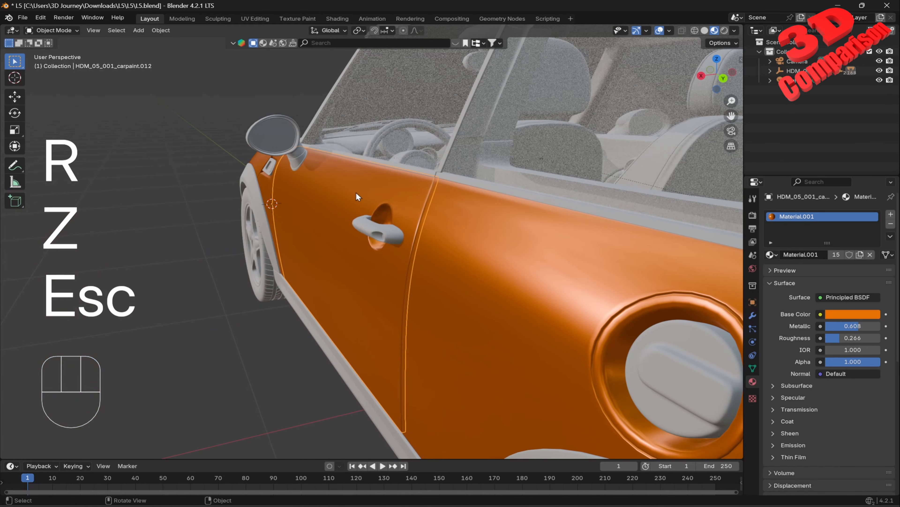
Select all parts of the door-side mirror together: base, housing, inner rim, glass and painted cover.
{"action": "mouse_move", "coordinate": [356, 193]}
{"action": "middle_mouse_down"}
{"action": "mouse_move", "coordinate": [337, 183]}
{"action": "mouse_move", "coordinate": [344, 198]}
{"action": "middle_mouse_up"}
{"action": "scroll", "coordinate": [243, 156], "scroll_direction": "up", "scroll_amount": 3}
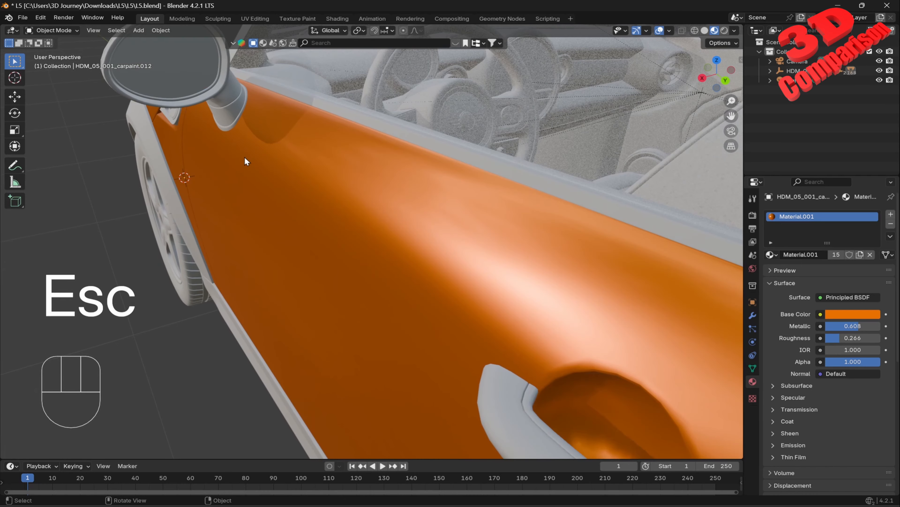
{"action": "middle_click_drag", "start_coordinate": [269, 159], "coordinate": [318, 214], "text": "shift"}
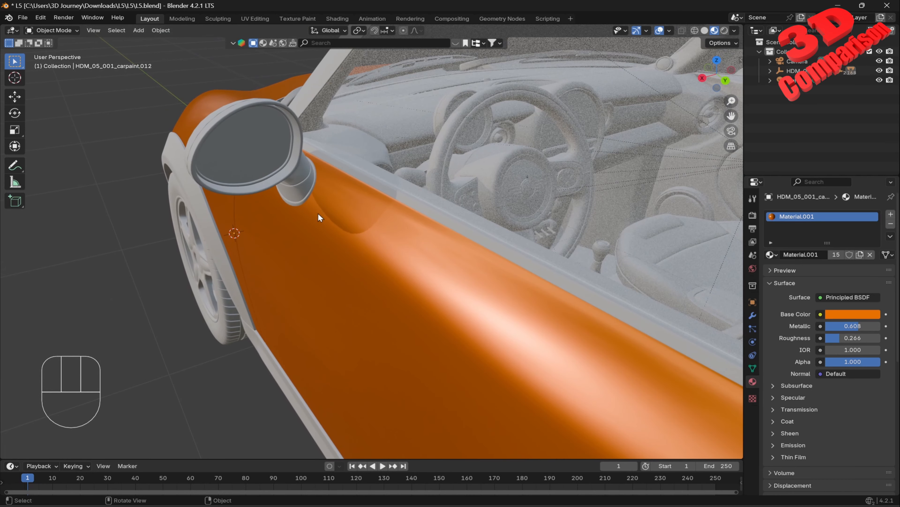
{"action": "left_click", "coordinate": [302, 202]}
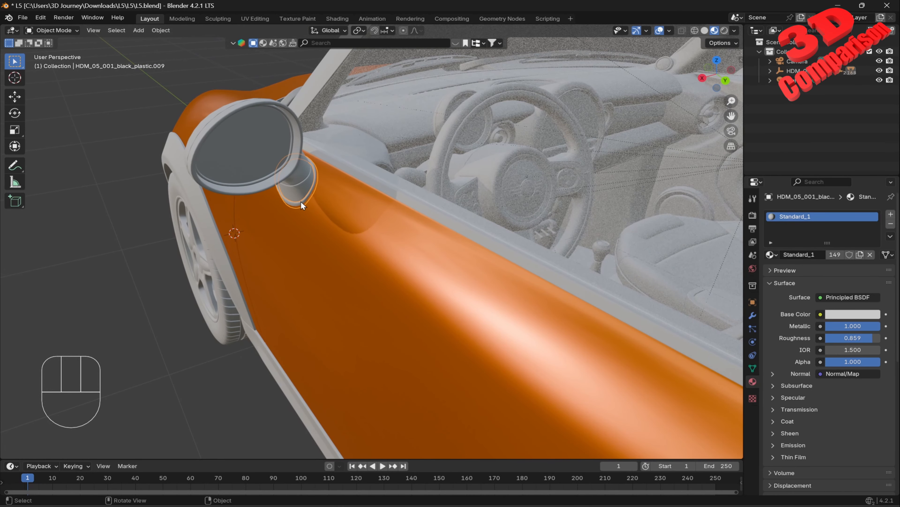
{"action": "left_click", "coordinate": [299, 180], "text": "shift"}
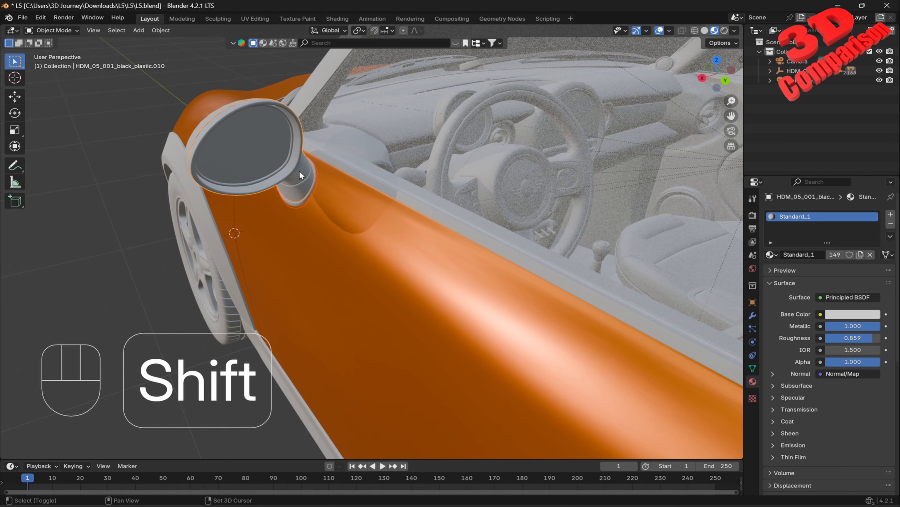
{"action": "left_click", "coordinate": [292, 154], "text": "shift"}
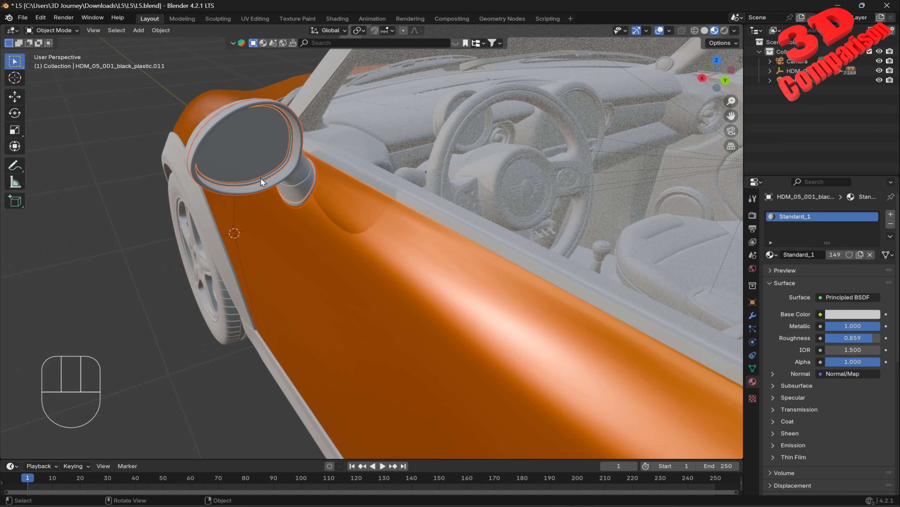
{"action": "left_click", "coordinate": [264, 141], "text": "shift"}
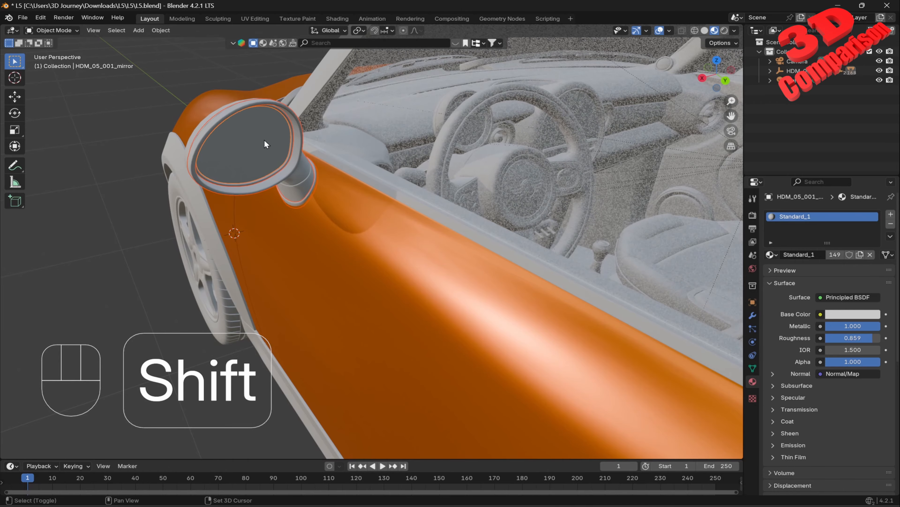
{"action": "middle_click_drag", "start_coordinate": [308, 156], "coordinate": [391, 166]}
{"action": "left_click", "coordinate": [401, 150], "text": "shift"}
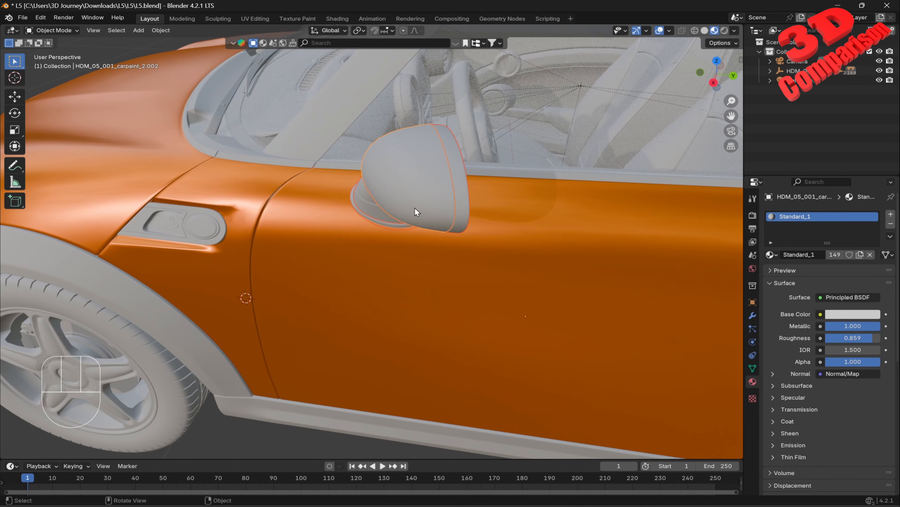
Add the door panel as the active object and parent the mirror parts to it with Object (Keep Transform).
{"action": "middle_click_drag", "start_coordinate": [461, 204], "coordinate": [385, 203]}
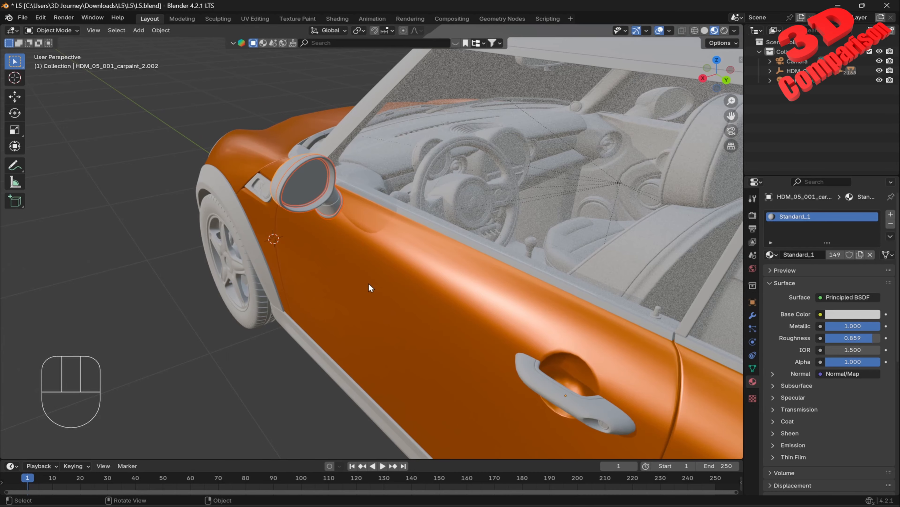
{"action": "middle_click_drag", "start_coordinate": [401, 291], "coordinate": [407, 279]}
{"action": "key", "text": "shift"}
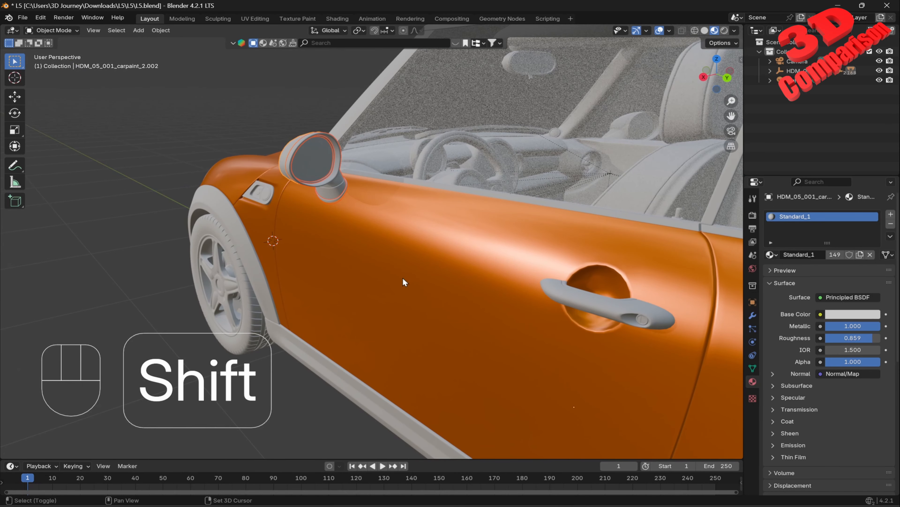
{"action": "left_click", "coordinate": [391, 279], "text": "shift"}
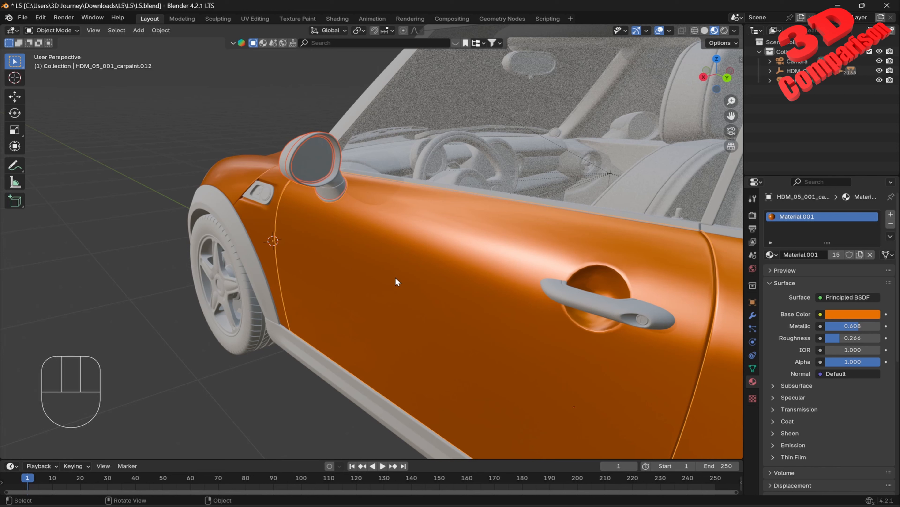
{"action": "key", "text": "ctrl+p"}
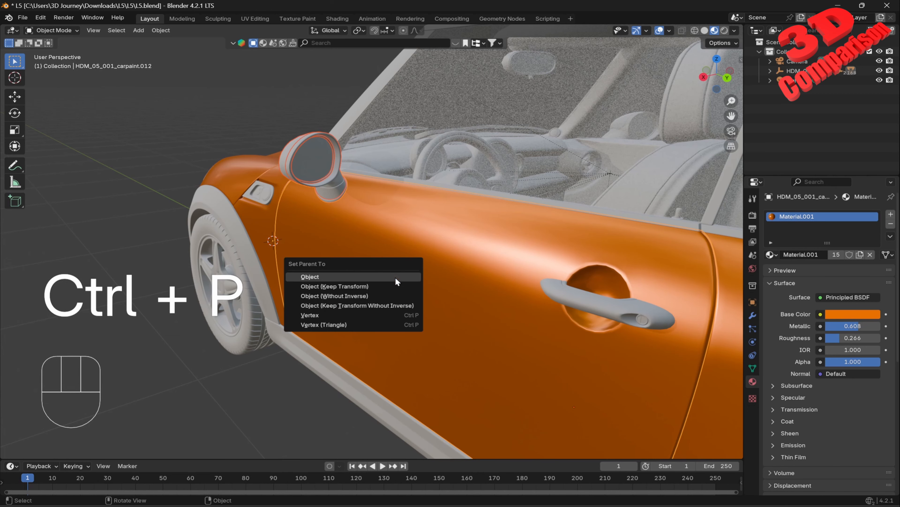
{"action": "left_click", "coordinate": [367, 286]}
Select the door panel alone and rotate it about the global Z axis so it swings open.
{"action": "middle_click_drag", "start_coordinate": [368, 286], "coordinate": [333, 353]}
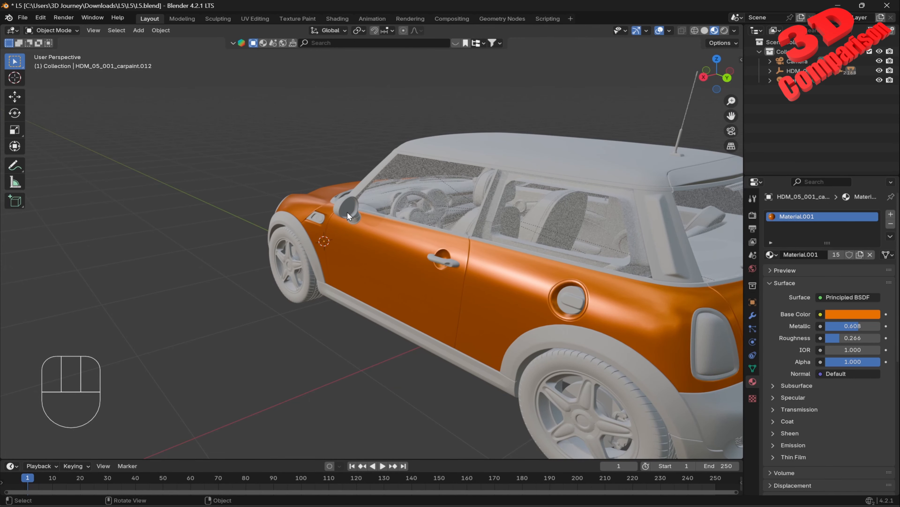
{"action": "left_click", "coordinate": [402, 280]}
{"action": "key", "text": "r"}
{"action": "key", "text": "z"}
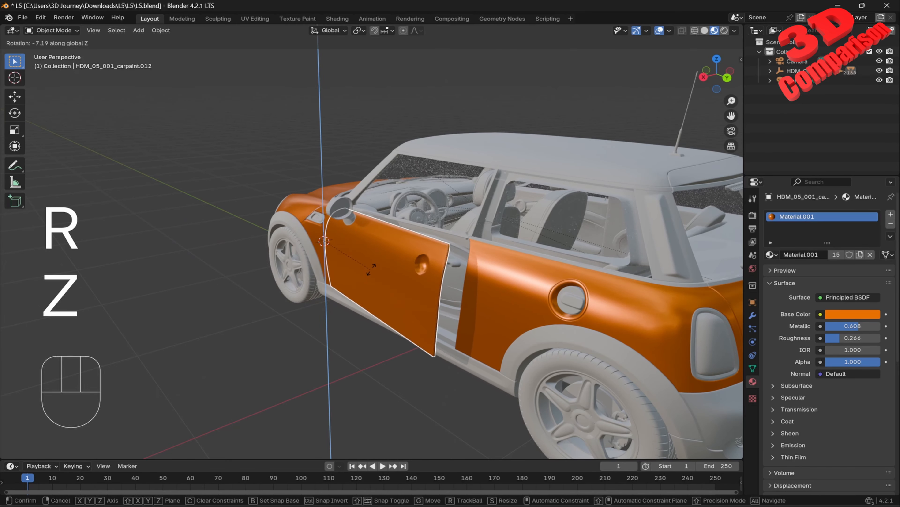
{"action": "left_click", "coordinate": [323, 265]}
Examine the opened door and its mirror from several angles, and undo the door rotation.
{"action": "scroll", "coordinate": [304, 223], "scroll_direction": "up", "scroll_amount": 5}
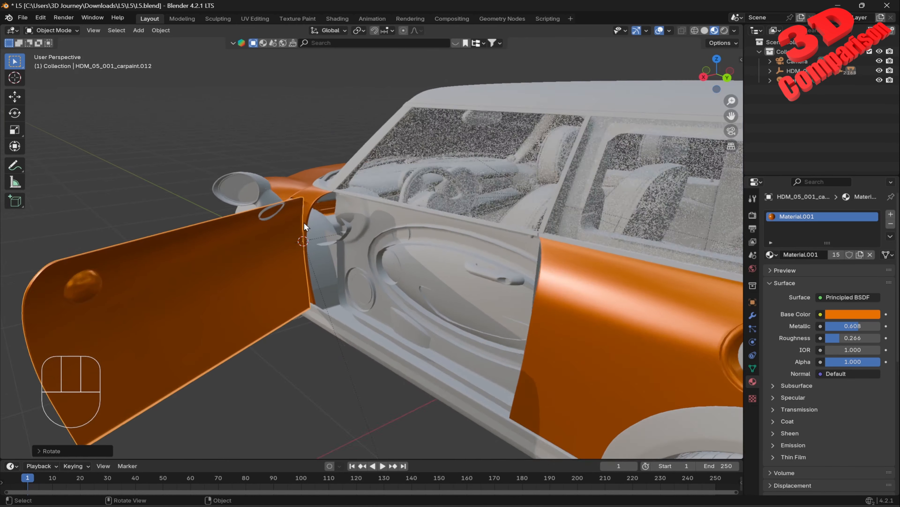
{"action": "middle_click_drag", "start_coordinate": [305, 228], "coordinate": [415, 271]}
{"action": "scroll", "coordinate": [338, 215], "scroll_direction": "up", "scroll_amount": 2}
{"action": "scroll", "coordinate": [338, 212], "scroll_direction": "up", "scroll_amount": 1}
{"action": "scroll", "coordinate": [338, 221], "scroll_direction": "up", "scroll_amount": 3}
{"action": "middle_click_drag", "start_coordinate": [338, 222], "coordinate": [344, 232]}
{"action": "key", "text": "ctrl+z"}
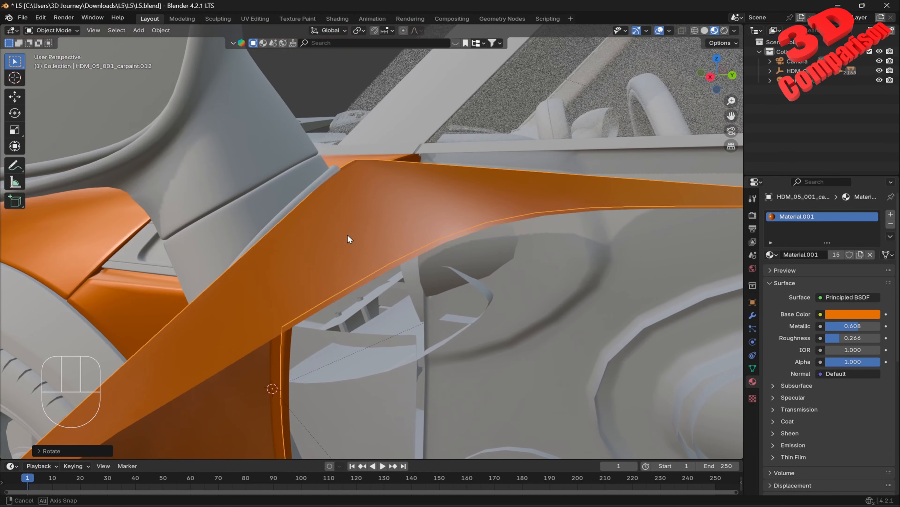
{"action": "key", "text": "ctrl+shift+z"}
{"action": "scroll", "coordinate": [284, 229], "scroll_direction": "down", "scroll_amount": 10}
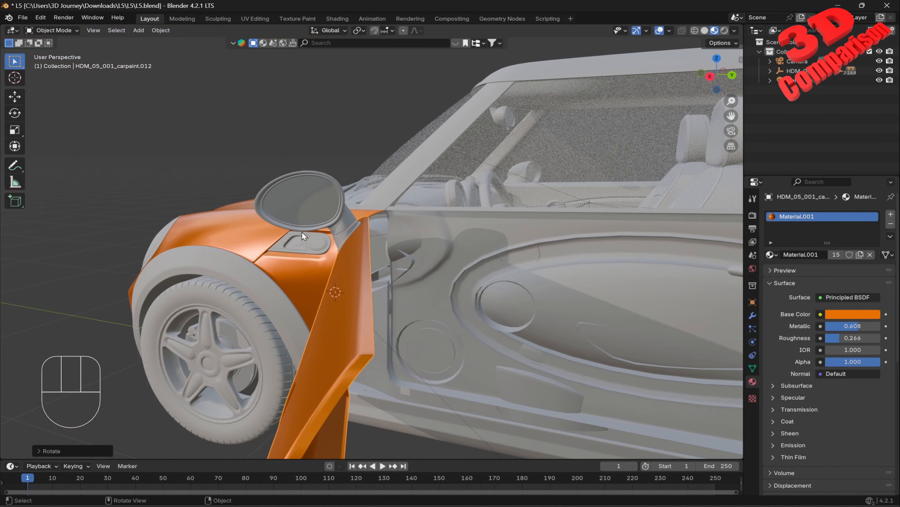
{"action": "middle_click_drag", "start_coordinate": [396, 261], "coordinate": [443, 275]}
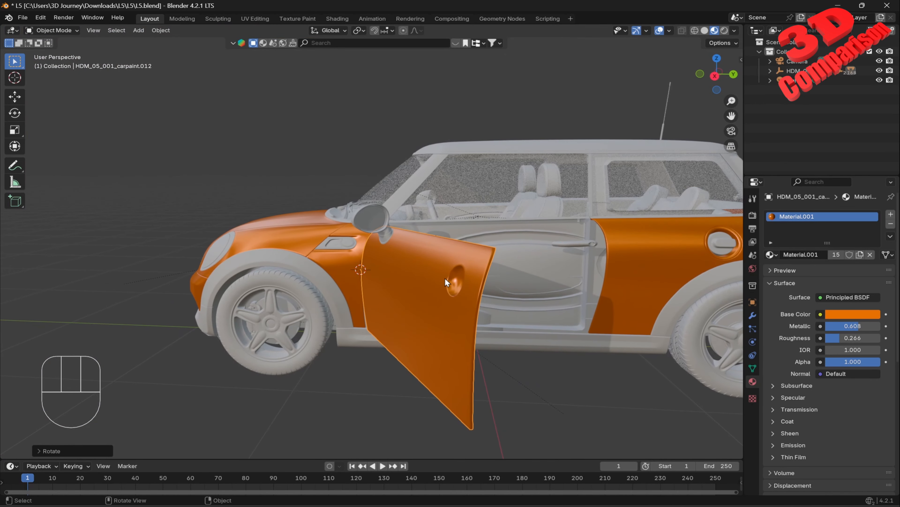
{"action": "key", "text": "ctrl+z"}
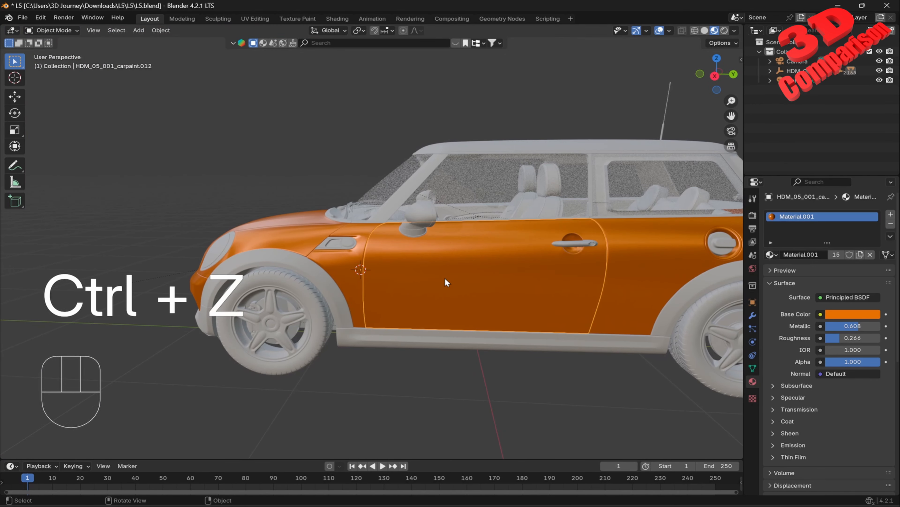
Select the chrome door handle together with its black plastic inner piece and the round chrome lock.
{"action": "middle_click_drag", "start_coordinate": [443, 277], "coordinate": [333, 315]}
{"action": "left_click", "coordinate": [319, 348]}
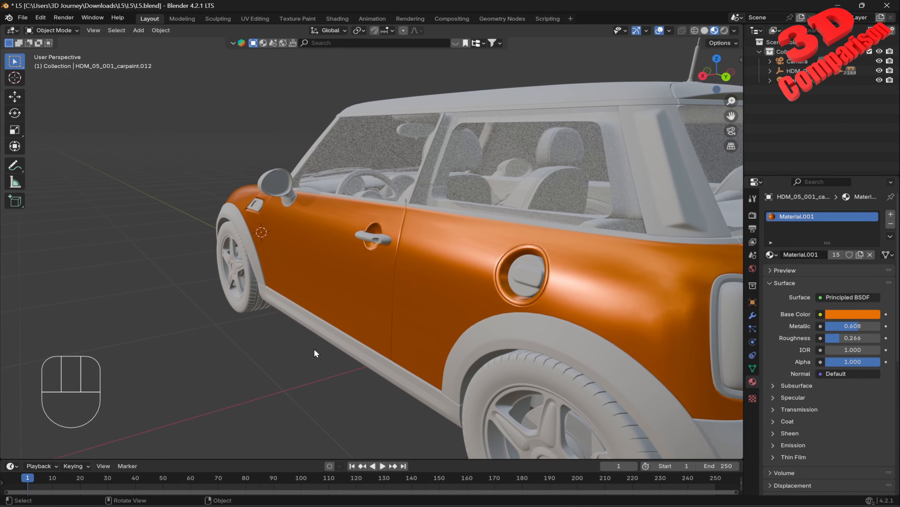
{"action": "middle_click_drag", "start_coordinate": [391, 251], "coordinate": [395, 276]}
{"action": "scroll", "coordinate": [337, 251], "scroll_direction": "up", "scroll_amount": 5}
{"action": "scroll", "coordinate": [393, 275], "scroll_direction": "up", "scroll_amount": 3}
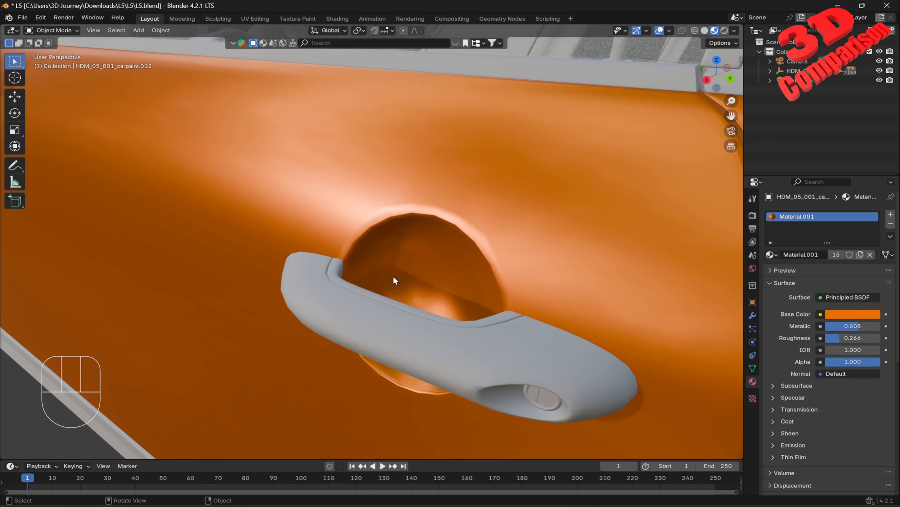
{"action": "left_click", "coordinate": [425, 335]}
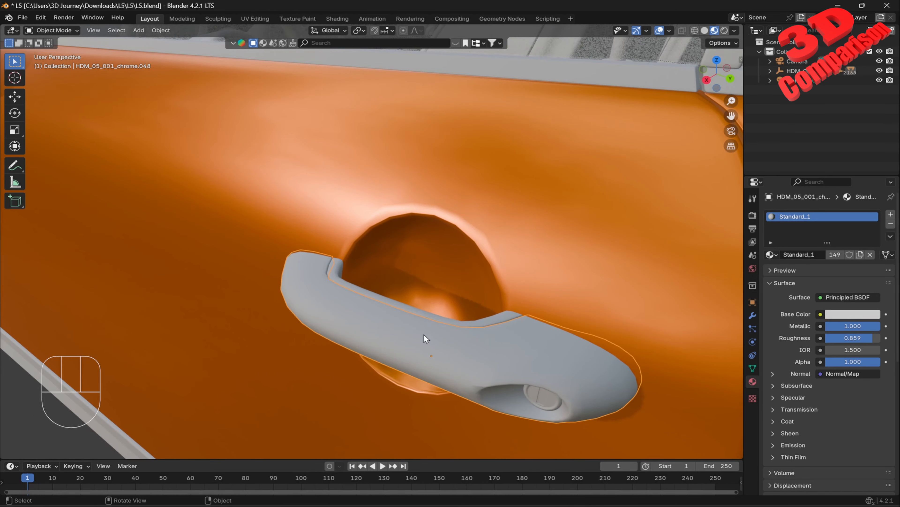
{"action": "left_click", "coordinate": [503, 317], "text": "shift"}
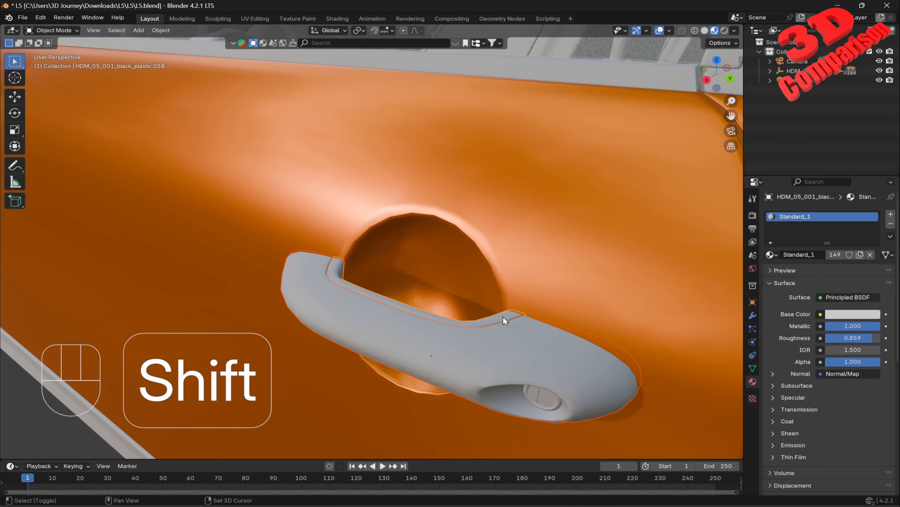
{"action": "left_click", "coordinate": [540, 398], "text": "shift"}
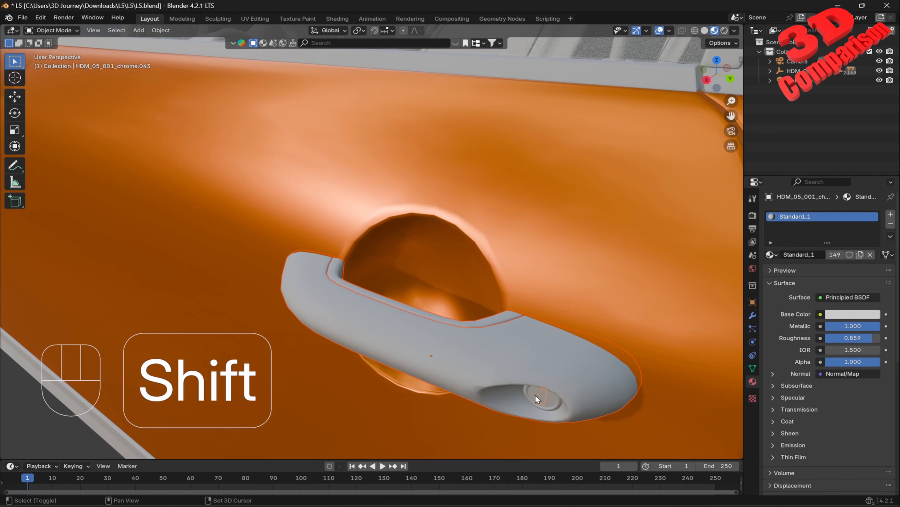
Add the door panel as the active object and parent the selected handle and lock parts to it with Object (Keep Transform).
{"action": "scroll", "coordinate": [535, 394], "scroll_direction": "down", "scroll_amount": 6}
{"action": "left_click", "coordinate": [437, 242], "text": "shift"}
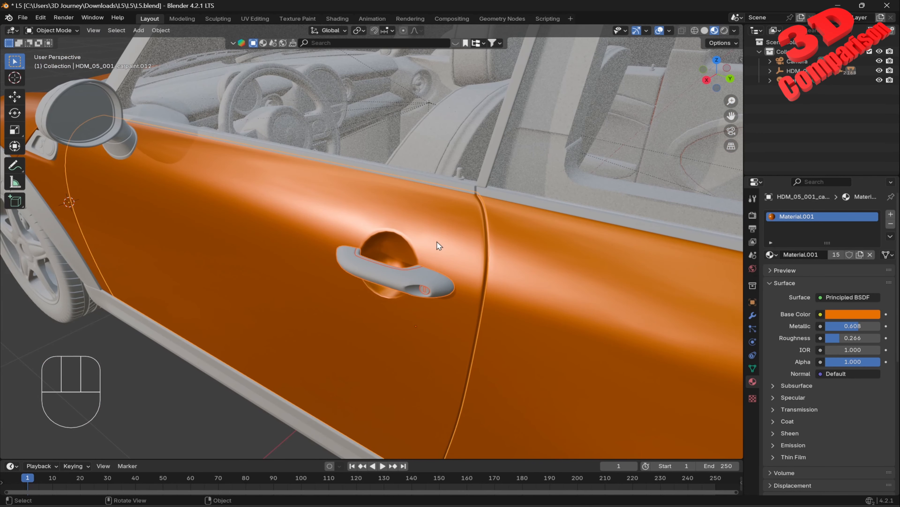
{"action": "key", "text": "ctrl+p"}
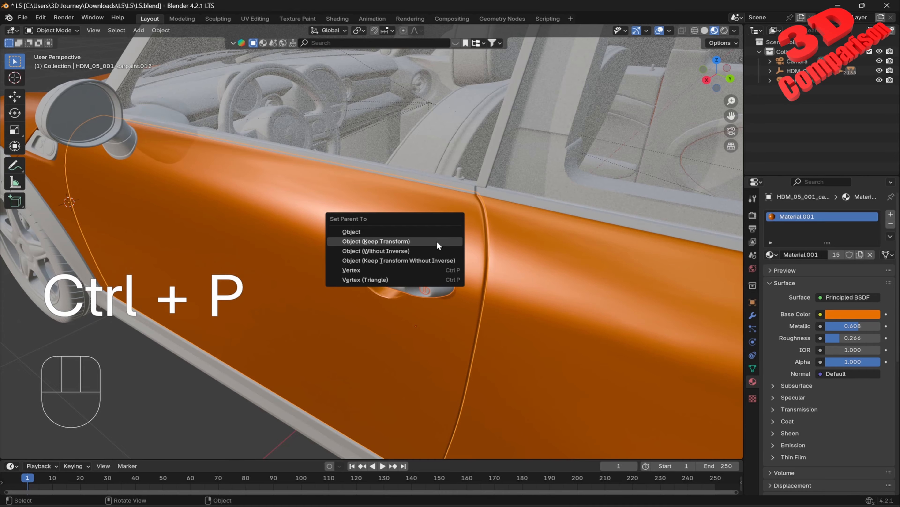
{"action": "left_click", "coordinate": [437, 241]}
Test-rotate the door panel about the global Z axis to check that the handle follows it, and cancel the rotation.
{"action": "scroll", "coordinate": [437, 242], "scroll_direction": "down", "scroll_amount": 8}
{"action": "key", "text": "r"}
{"action": "key", "text": "z"}
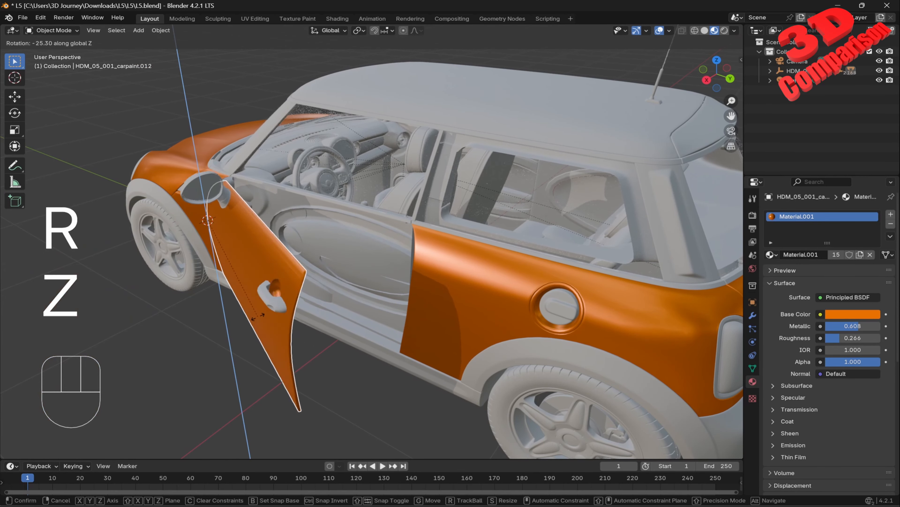
{"action": "key", "text": "Escape"}
{"action": "middle_click_drag", "start_coordinate": [378, 286], "coordinate": [425, 264]}
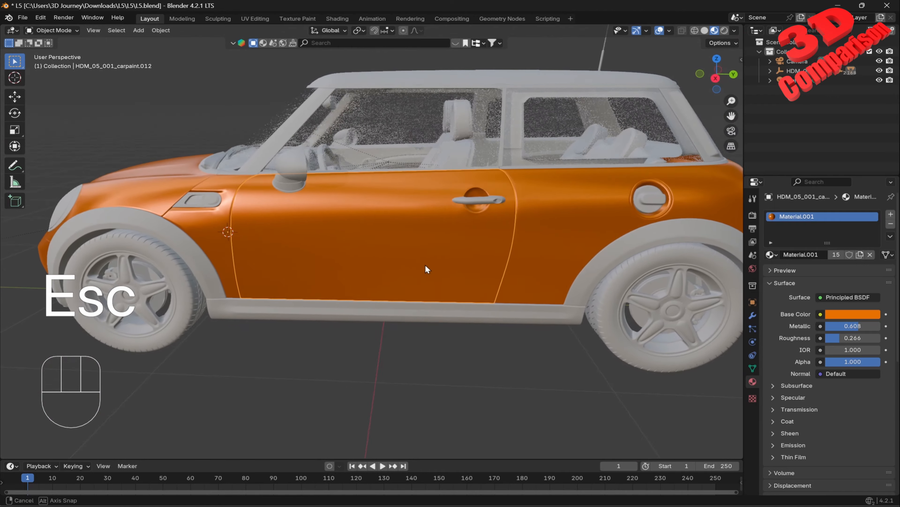
Select the side window glass and separate its whole mesh by loose parts.
{"action": "left_click", "coordinate": [447, 142]}
{"action": "middle_click_drag", "start_coordinate": [484, 158], "coordinate": [488, 269]}
{"action": "key", "text": "g"}
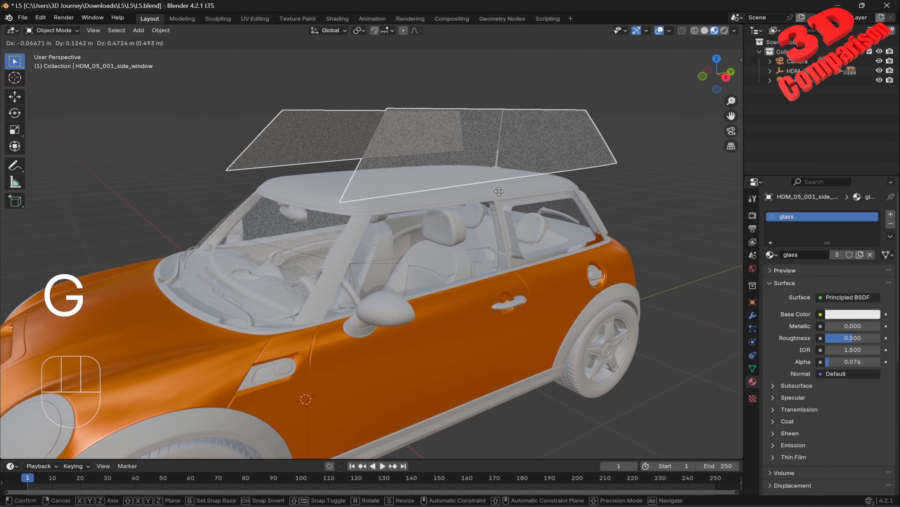
{"action": "key", "text": "Escape"}
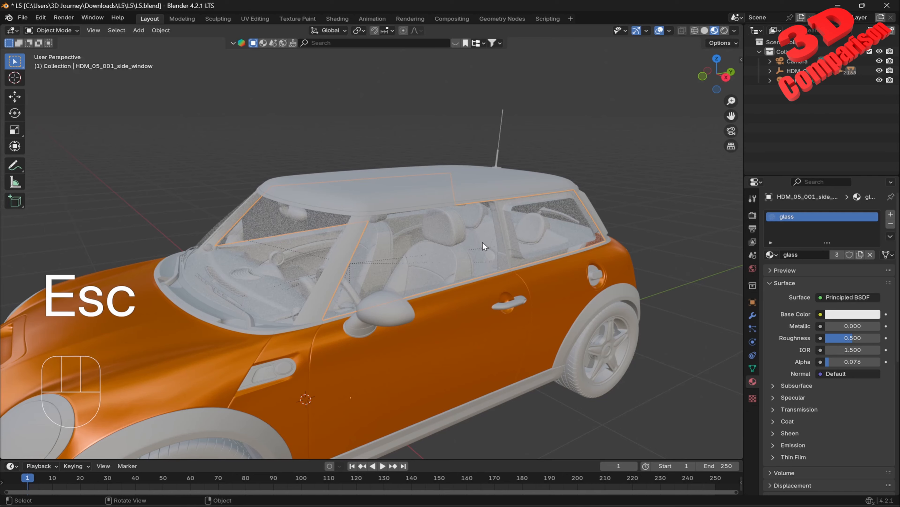
{"action": "key", "text": "Tab"}
{"action": "key", "text": "a"}
{"action": "key", "text": "p"}
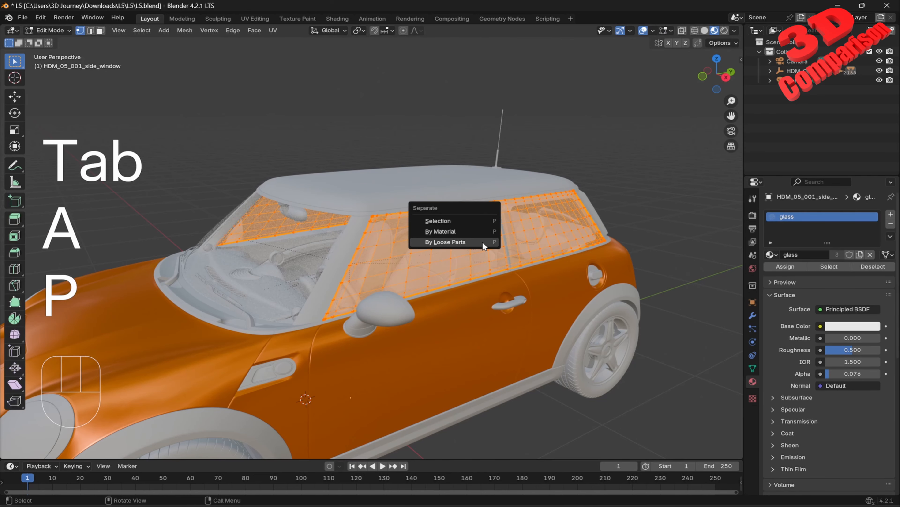
{"action": "left_click", "coordinate": [485, 244]}
{"action": "key", "text": "Tab"}
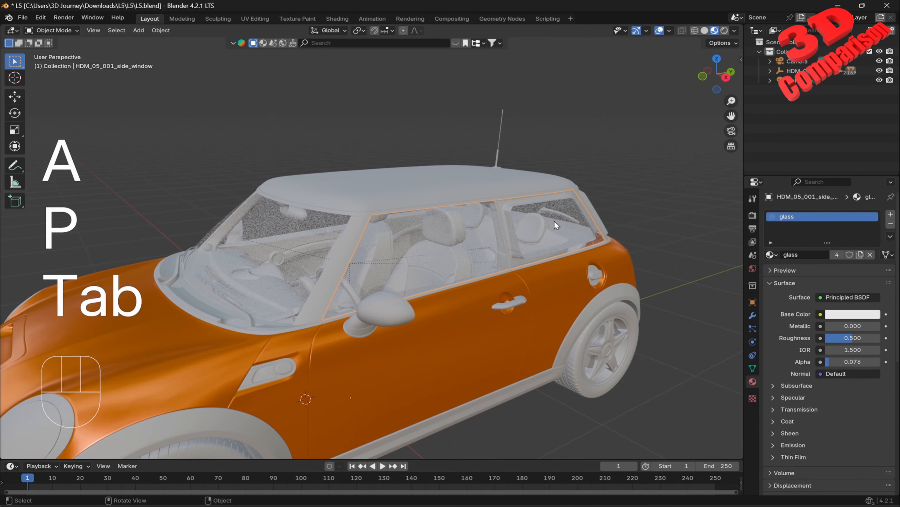
Test-move the separated side window without keeping the move, and examine how the glass spans the door and rear side.
{"action": "key", "text": "g"}
{"action": "key", "text": "Escape"}
{"action": "middle_click_drag", "start_coordinate": [630, 159], "coordinate": [527, 199]}
{"action": "key", "text": "g"}
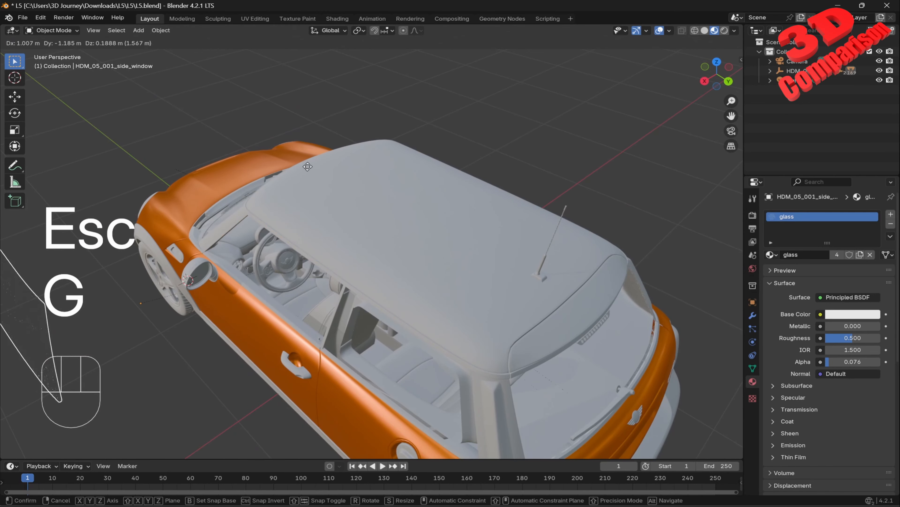
{"action": "key", "text": "Escape"}
{"action": "middle_click_drag", "start_coordinate": [429, 181], "coordinate": [341, 206]}
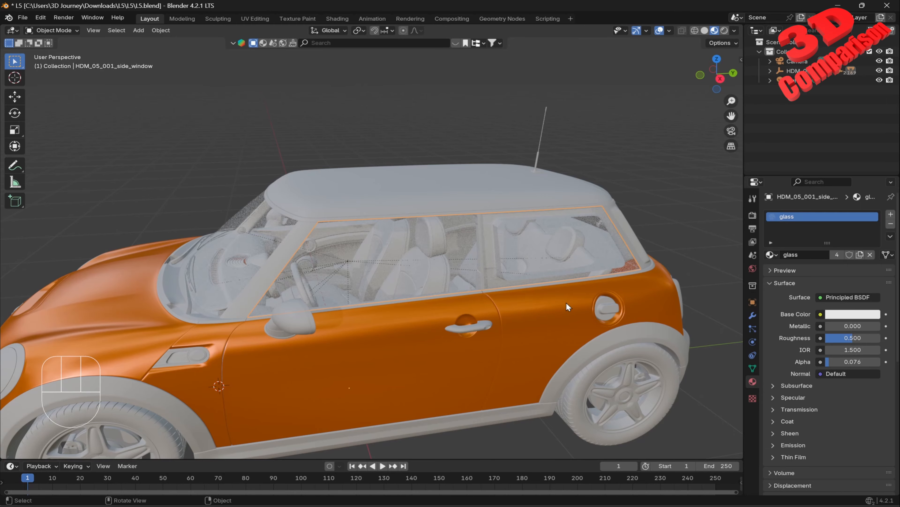
{"action": "middle_click_drag", "start_coordinate": [556, 320], "coordinate": [543, 293]}
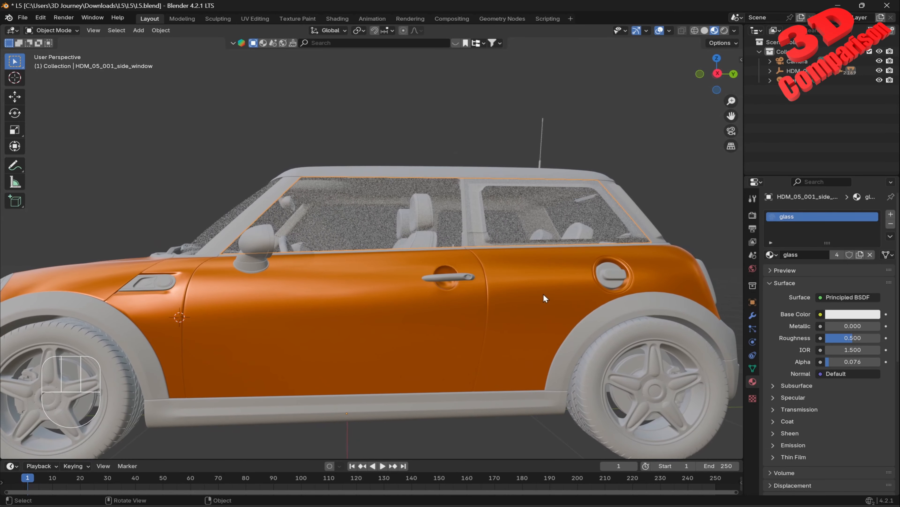
{"action": "middle_click_drag", "start_coordinate": [504, 265], "coordinate": [472, 242]}
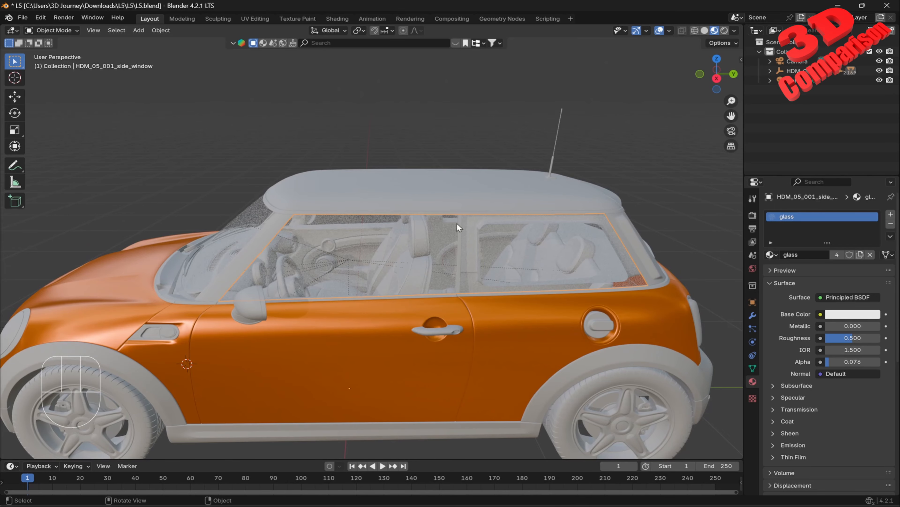
{"action": "middle_click_drag", "start_coordinate": [406, 330], "coordinate": [423, 285]}
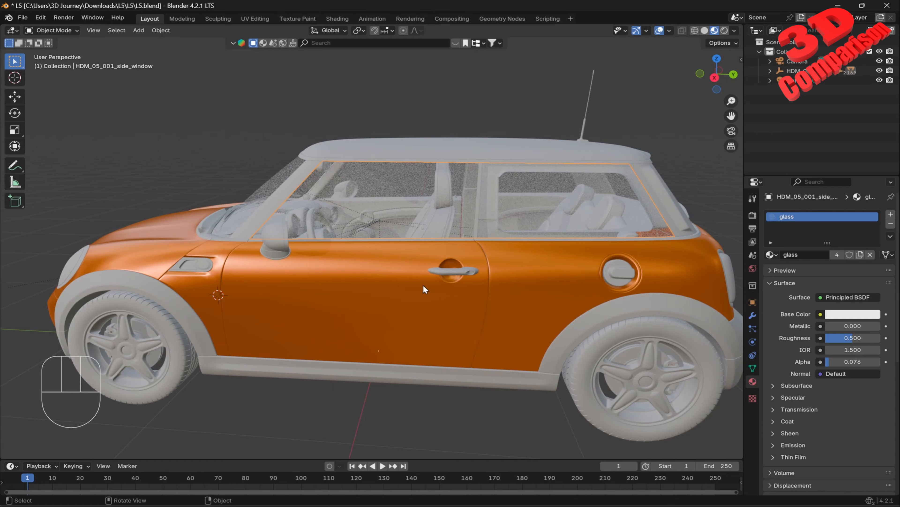
{"action": "middle_click_drag", "start_coordinate": [417, 207], "coordinate": [439, 207]}
Open the side window glass mesh in Edit Mode, focusing on the vertical edge line near the door's rear pillar.
{"action": "key", "text": "Tab"}
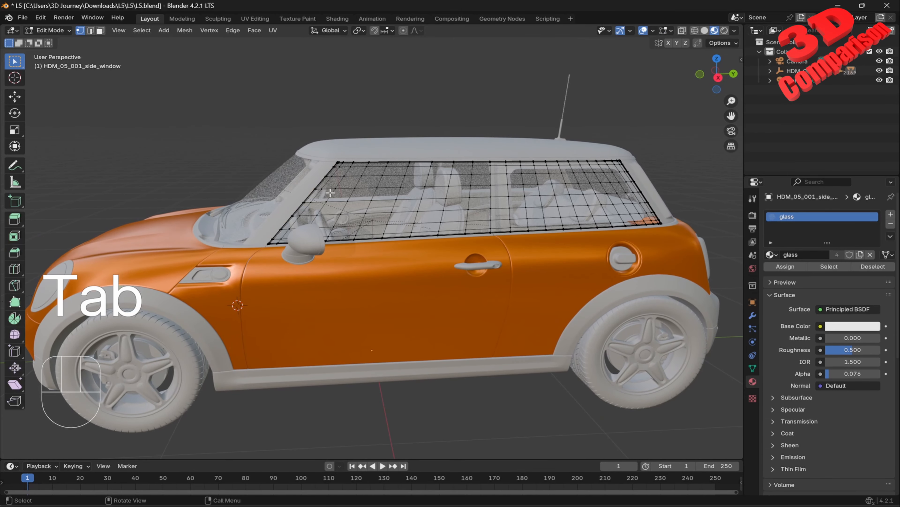
{"action": "scroll", "coordinate": [330, 193], "scroll_direction": "up", "scroll_amount": 3}
{"action": "middle_click_drag", "start_coordinate": [330, 193], "coordinate": [519, 160], "text": "shift"}
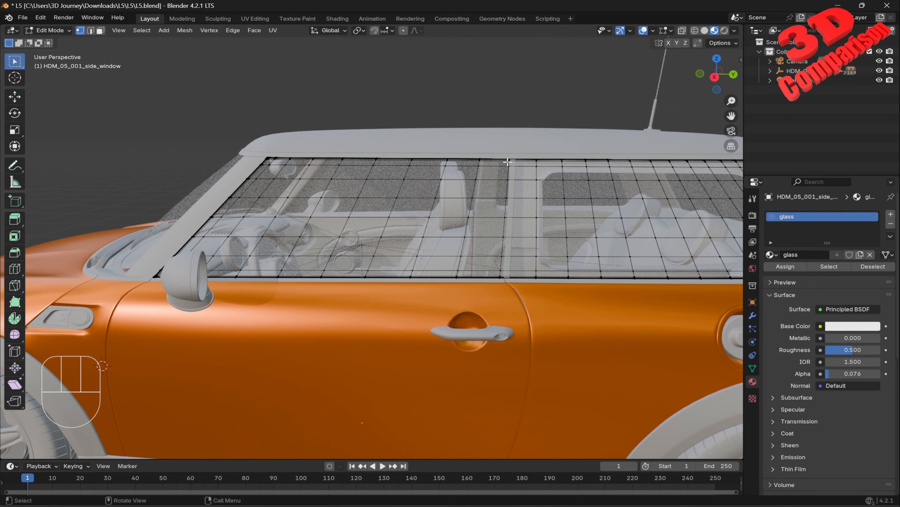
{"action": "scroll", "coordinate": [502, 277], "scroll_direction": "up", "scroll_amount": 3}
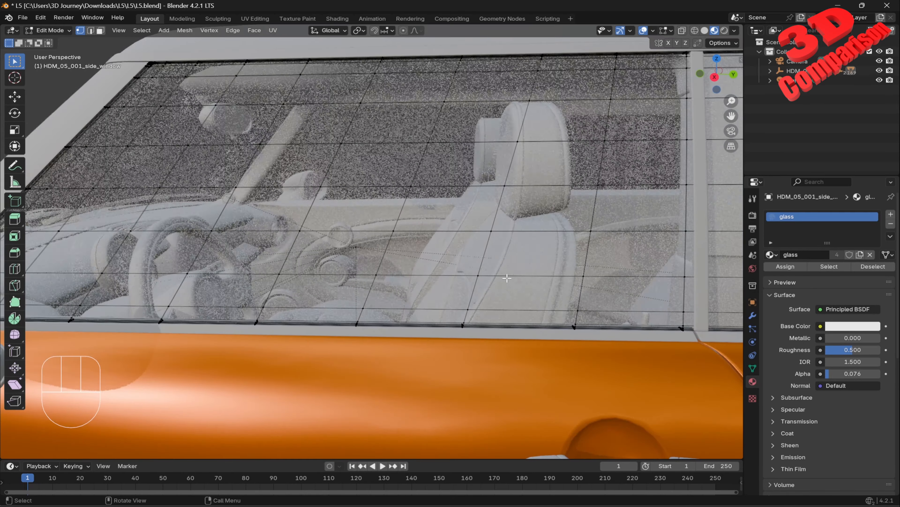
{"action": "middle_click_drag", "start_coordinate": [504, 277], "coordinate": [476, 297], "text": "shift"}
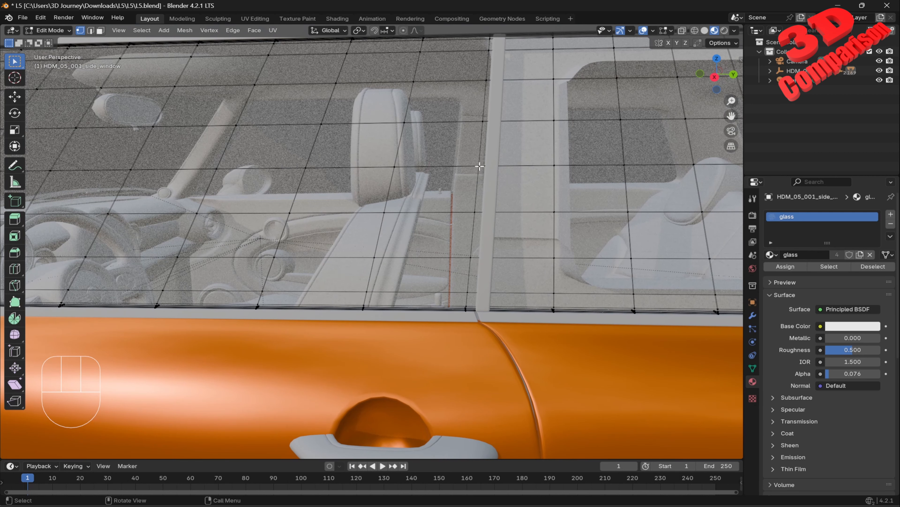
{"action": "left_click", "coordinate": [486, 124], "text": "alt"}
{"action": "key", "text": "g"}
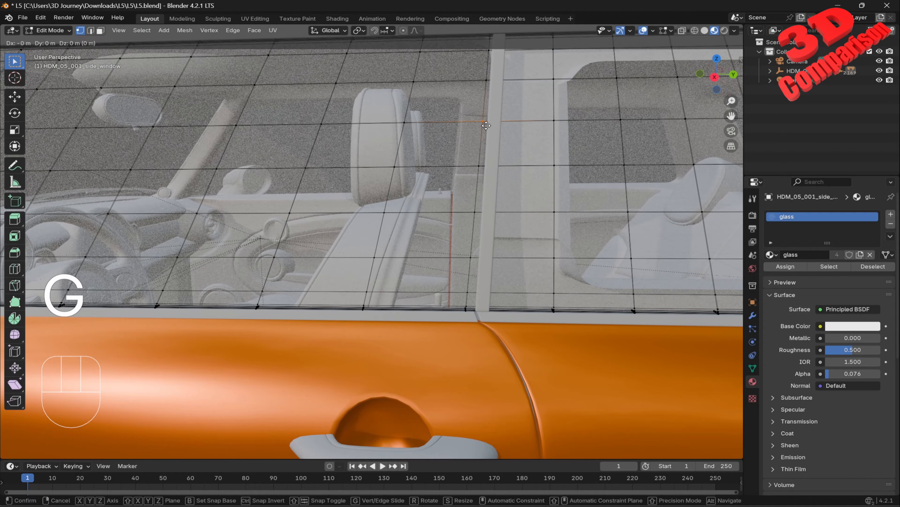
{"action": "key", "text": "y"}
{"action": "key", "text": "Escape"}
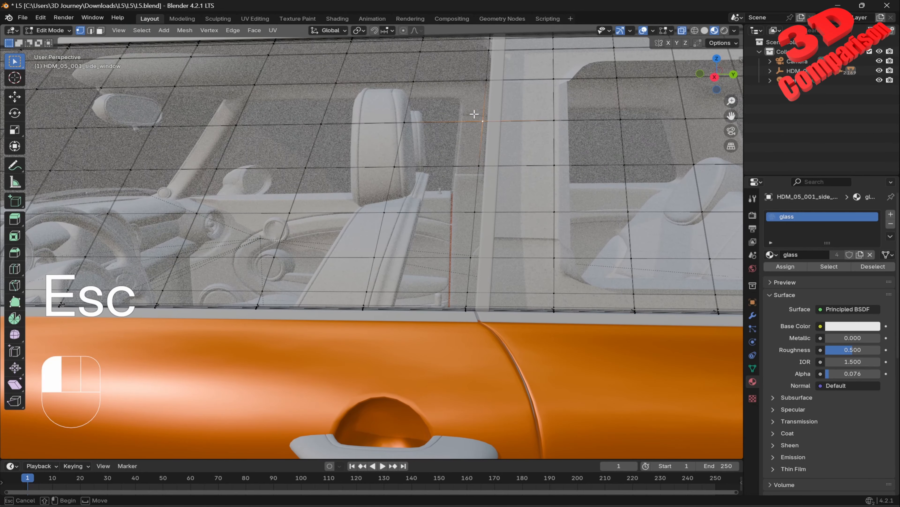
Move the middle vertices of the glass's vertical edge line row by row along global Y onto the pillar behind the door.
{"action": "key", "text": "g"}
{"action": "key", "text": "y"}
{"action": "left_click", "coordinate": [476, 161]}
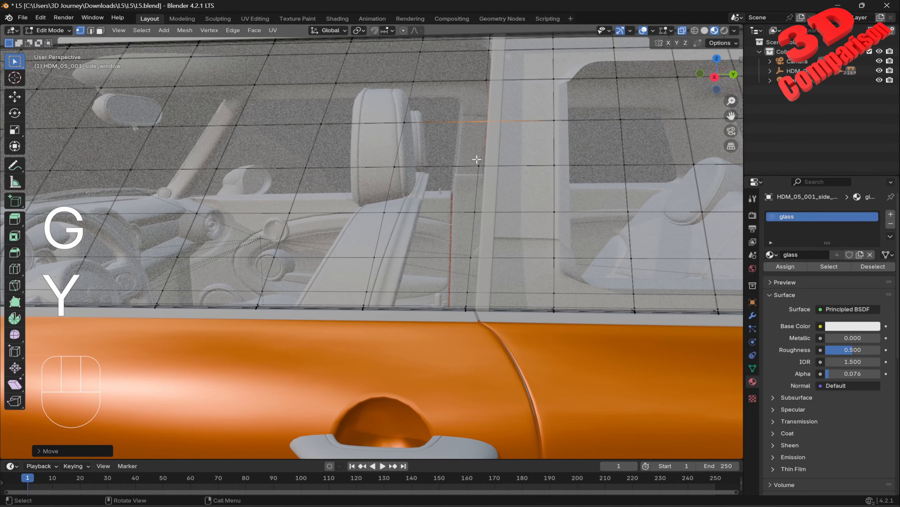
{"action": "key", "text": "g"}
{"action": "key", "text": "y"}
{"action": "left_click", "coordinate": [502, 186]}
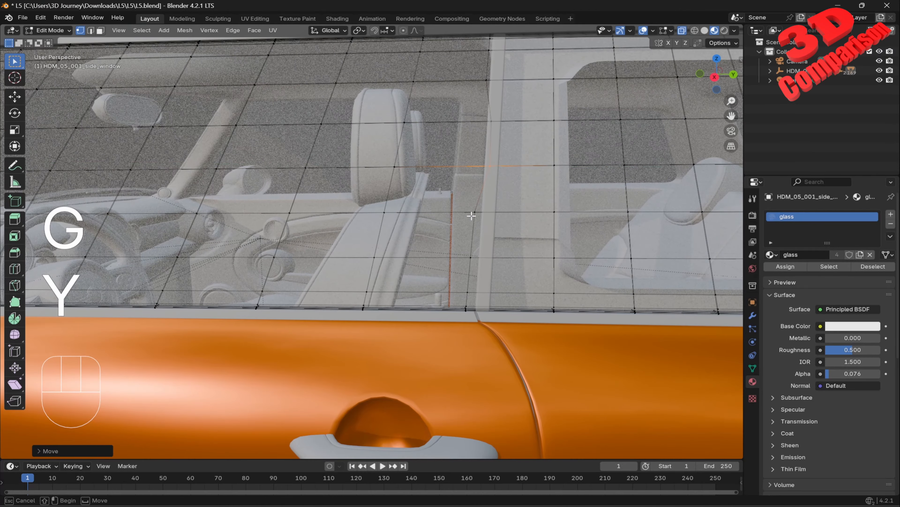
{"action": "key", "text": "g"}
{"action": "key", "text": "y"}
{"action": "left_click", "coordinate": [472, 254]}
Shift the next two lower vertex rows of the glass's vertical edge line along global Y onto the pillar.
{"action": "key", "text": "g"}
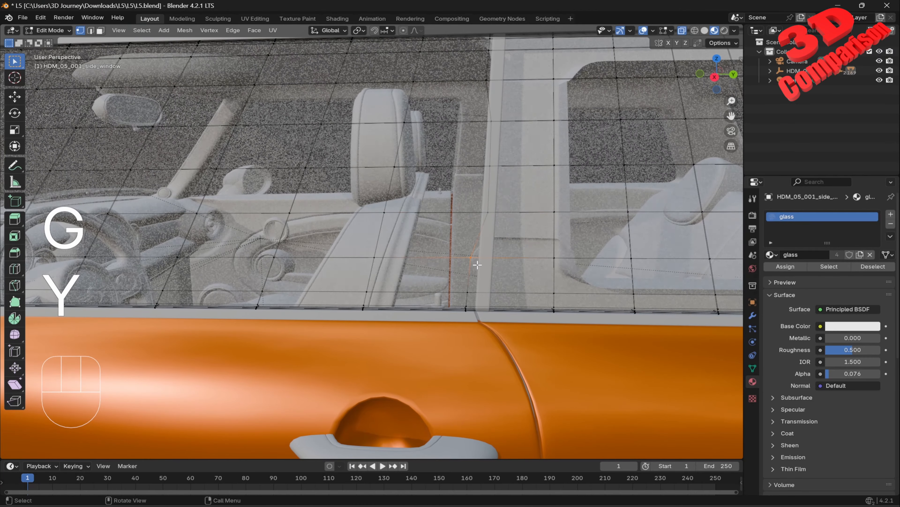
{"action": "key", "text": "y"}
{"action": "left_click", "coordinate": [468, 289]}
{"action": "key", "text": "g"}
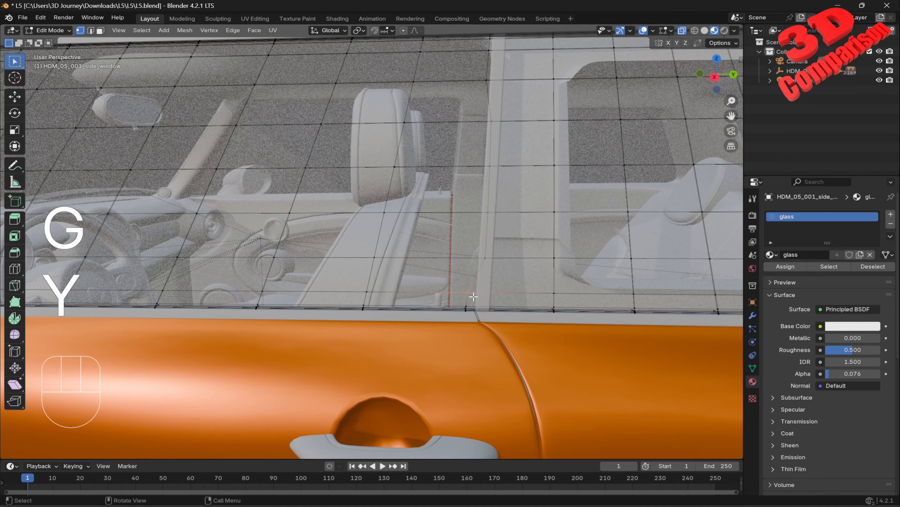
{"action": "key", "text": "y"}
{"action": "left_click", "coordinate": [488, 297]}
Move the vertices just above the window's lower trim along global Y in line with the pillar.
{"action": "middle_click_drag", "start_coordinate": [488, 297], "coordinate": [415, 236], "text": "shift"}
{"action": "scroll", "coordinate": [415, 236], "scroll_direction": "up", "scroll_amount": 5}
{"action": "middle_click_drag", "start_coordinate": [474, 221], "coordinate": [408, 231], "text": "shift"}
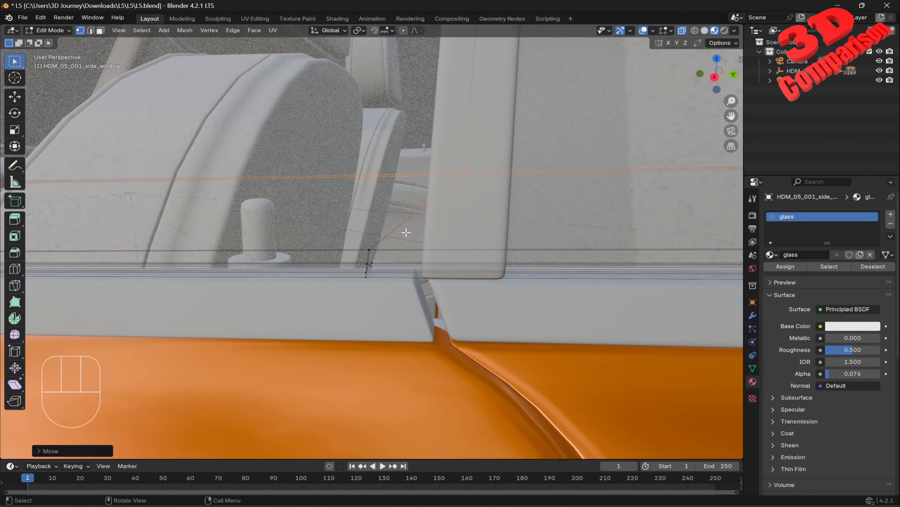
{"action": "key", "text": "g"}
{"action": "key", "text": "y"}
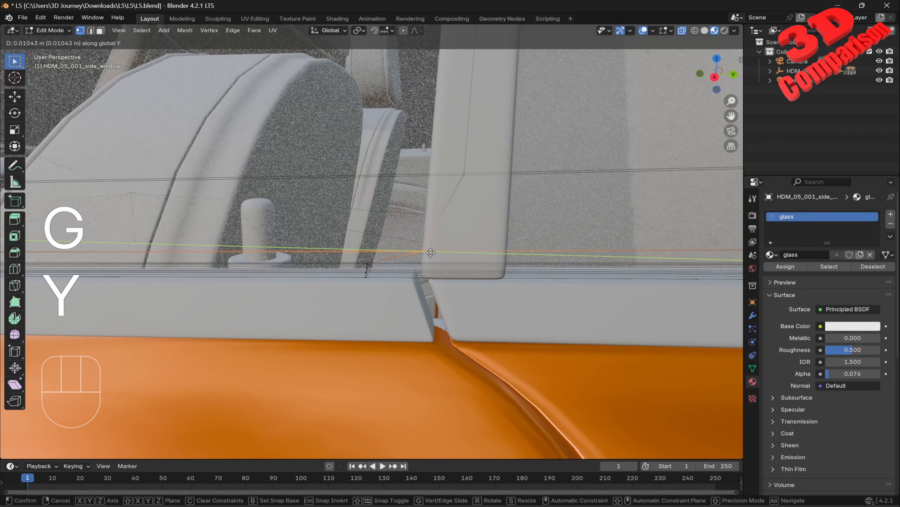
{"action": "left_click", "coordinate": [412, 263]}
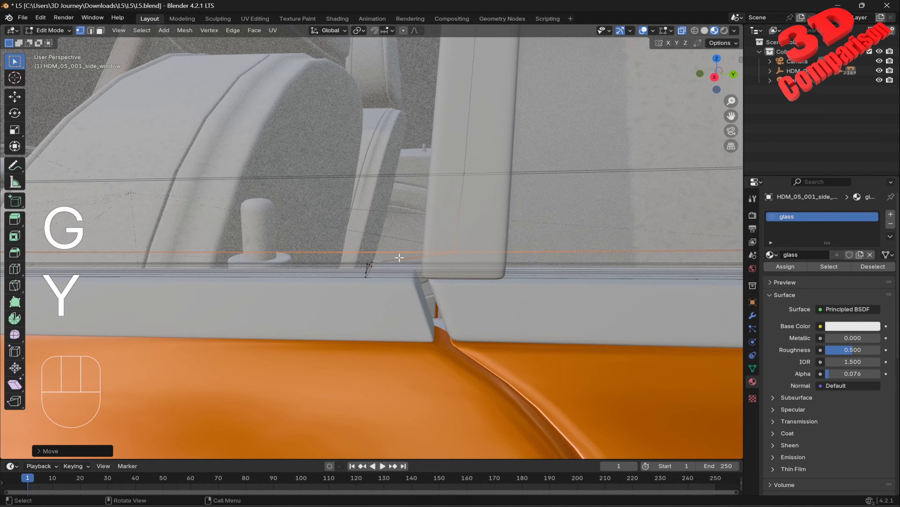
Select the two short vertical edges at the bottom of the glass in edge mode and move them about 0.015 m along global Y.
{"action": "middle_click_drag", "start_coordinate": [400, 257], "coordinate": [432, 277]}
{"action": "scroll", "coordinate": [500, 322], "scroll_direction": "down", "scroll_amount": 9}
{"action": "scroll", "coordinate": [472, 315], "scroll_direction": "up", "scroll_amount": 5}
{"action": "scroll", "coordinate": [431, 278], "scroll_direction": "up", "scroll_amount": 4}
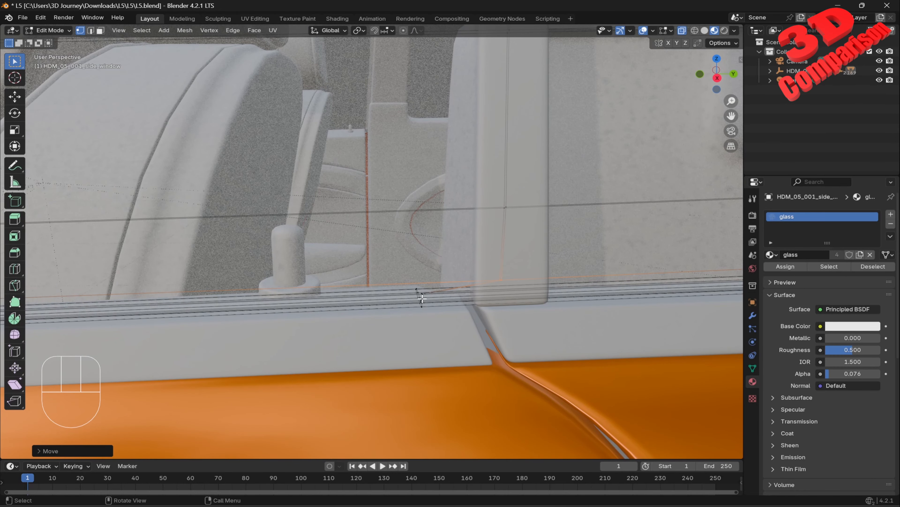
{"action": "key", "text": "2"}
{"action": "scroll", "coordinate": [451, 321], "scroll_direction": "up", "scroll_amount": 3}
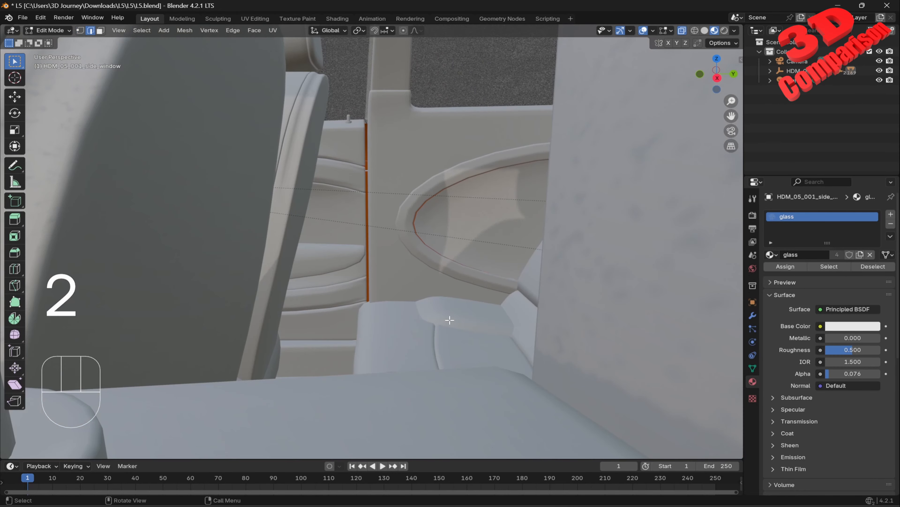
{"action": "middle_click_drag", "start_coordinate": [451, 321], "coordinate": [492, 322], "text": "shift"}
{"action": "scroll", "coordinate": [492, 322], "scroll_direction": "down", "scroll_amount": 3}
{"action": "key", "text": "KP_Decimal"}
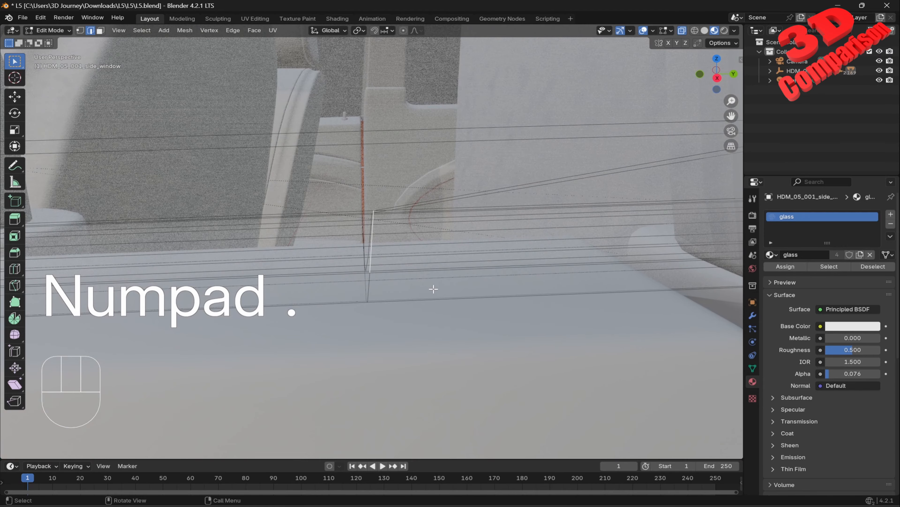
{"action": "middle_click_drag", "start_coordinate": [434, 288], "coordinate": [459, 284]}
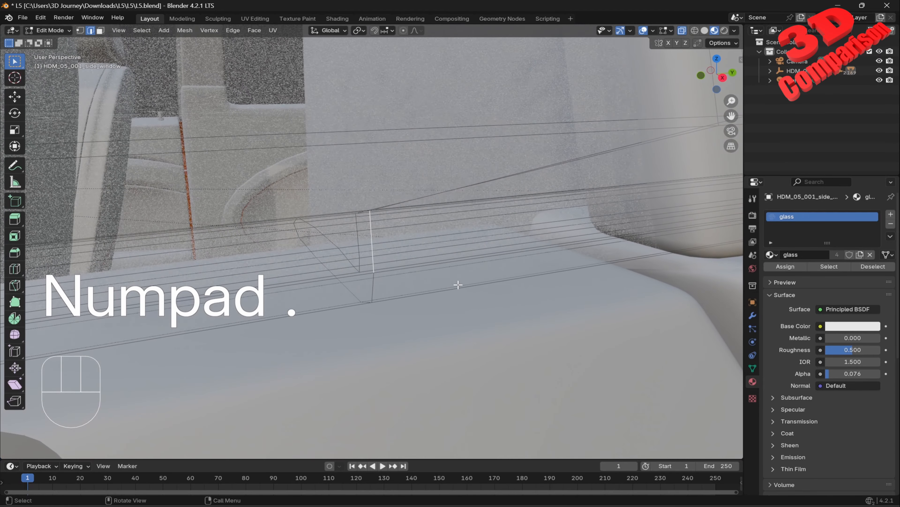
{"action": "left_click", "coordinate": [358, 237], "text": "shift"}
{"action": "middle_click_drag", "start_coordinate": [382, 237], "coordinate": [367, 237]}
{"action": "key", "text": "g"}
{"action": "key", "text": "y"}
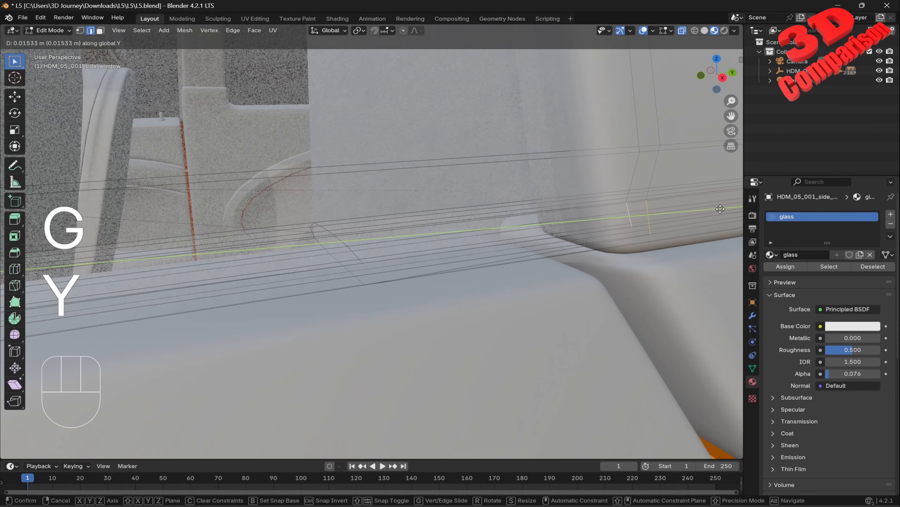
{"action": "left_click", "coordinate": [694, 181]}
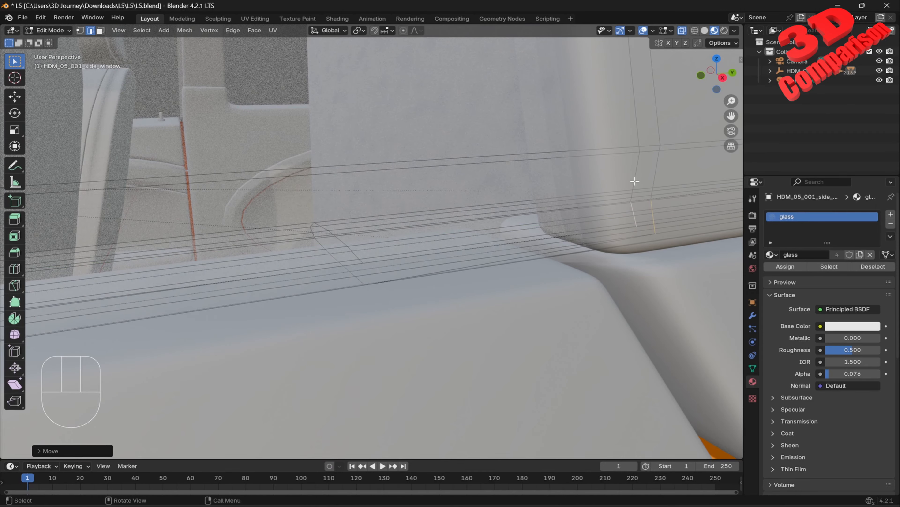
Switch back to vertex selection mode at the upper part of the glass's vertical edge line beside the pillar.
{"action": "middle_click_drag", "start_coordinate": [635, 181], "coordinate": [429, 178]}
{"action": "scroll", "coordinate": [462, 190], "scroll_direction": "down", "scroll_amount": 3}
{"action": "middle_click_drag", "start_coordinate": [429, 141], "coordinate": [420, 312], "text": "shift"}
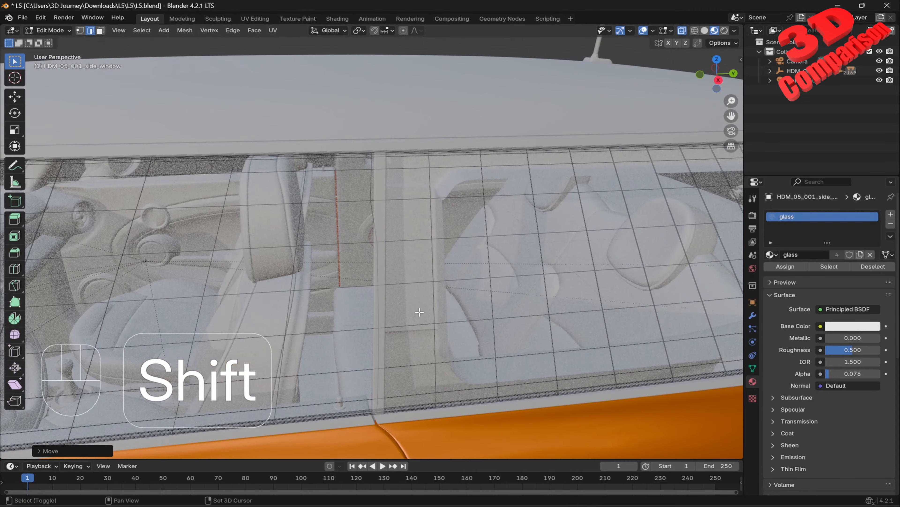
{"action": "scroll", "coordinate": [419, 312], "scroll_direction": "up", "scroll_amount": 3}
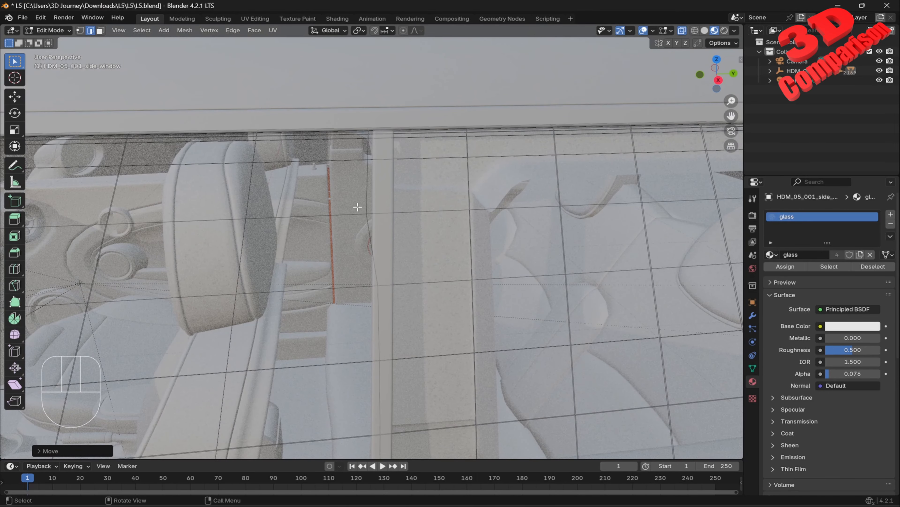
{"action": "left_click", "coordinate": [356, 204]}
{"action": "key", "text": "2"}
{"action": "key", "text": "1"}
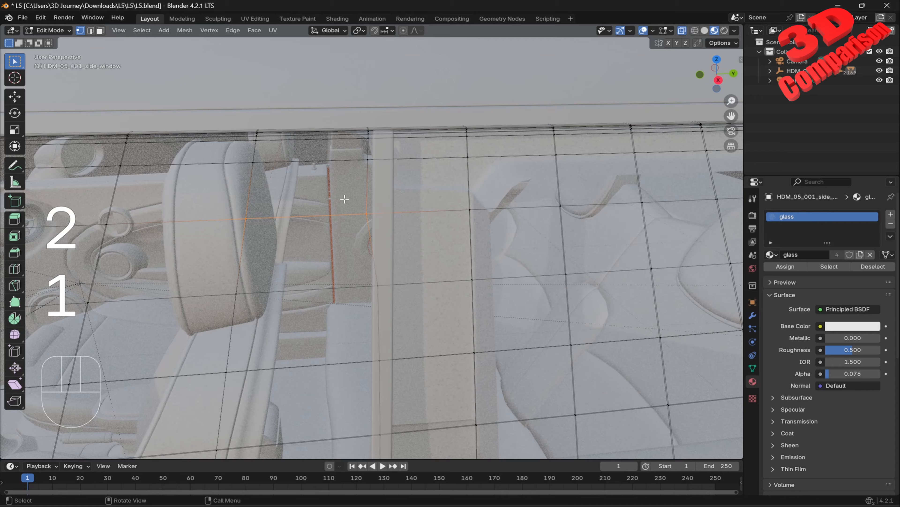
{"action": "key", "text": "g"}
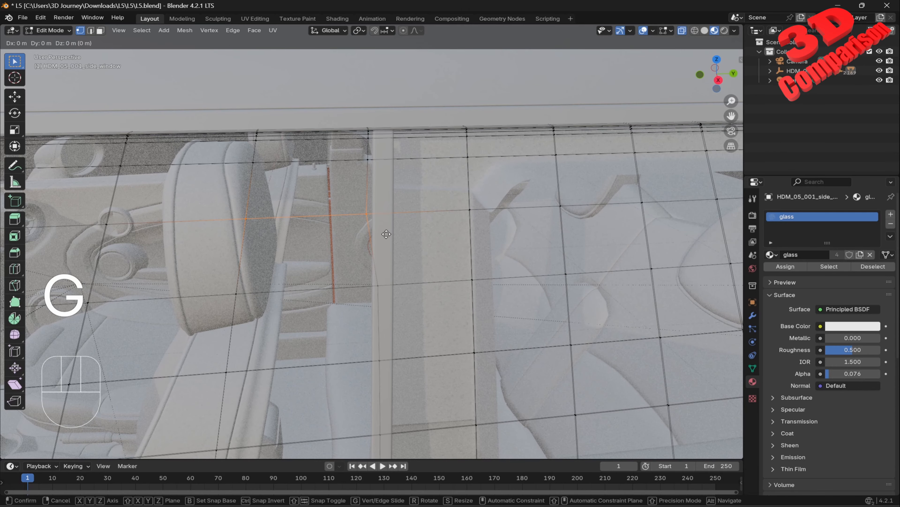
{"action": "key", "text": "y"}
{"action": "key", "text": "Escape"}
Move the two upper vertex rows of the glass's vertical edge line along global Y onto the pillar.
{"action": "left_click", "coordinate": [354, 203]}
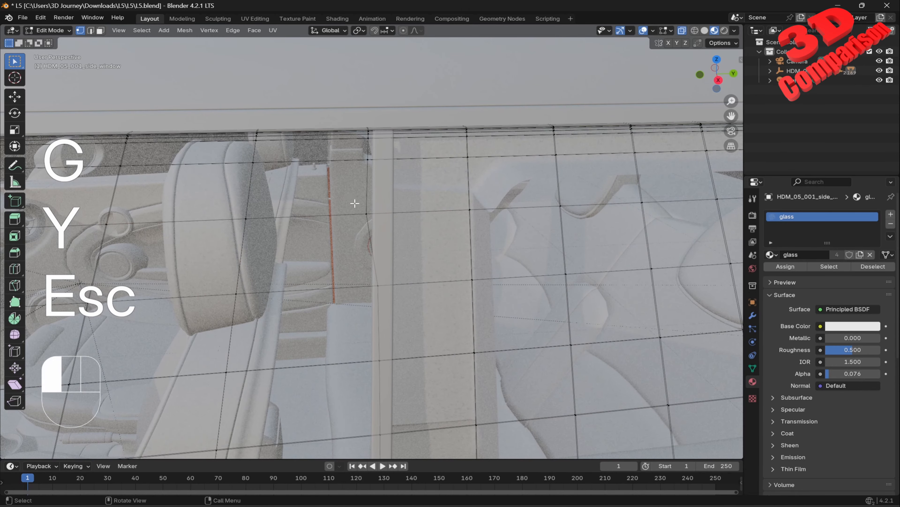
{"action": "key", "text": "g"}
{"action": "key", "text": "y"}
{"action": "left_click", "coordinate": [388, 221]}
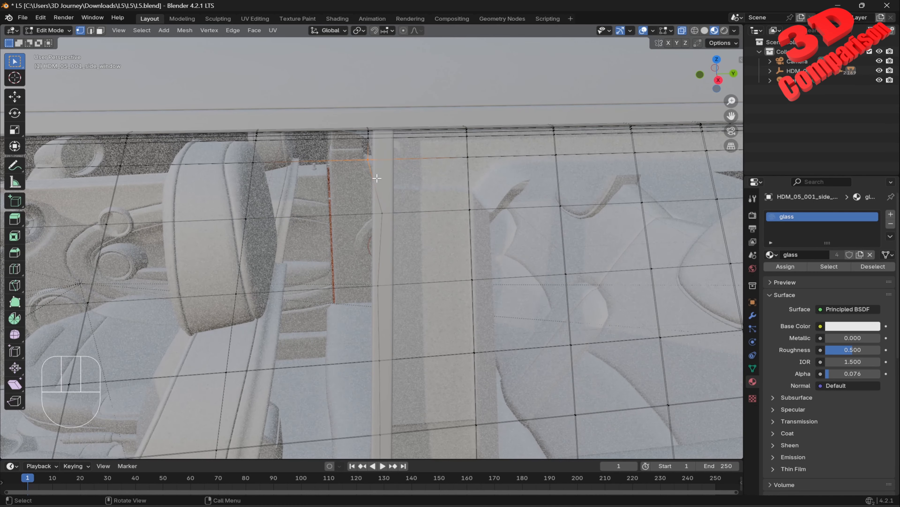
{"action": "key", "text": "g"}
{"action": "key", "text": "y"}
{"action": "left_click", "coordinate": [393, 178]}
Select the edge line's vertices just below the roof trim and move them along global Y onto the pillar.
{"action": "scroll", "coordinate": [374, 156], "scroll_direction": "up", "scroll_amount": 2}
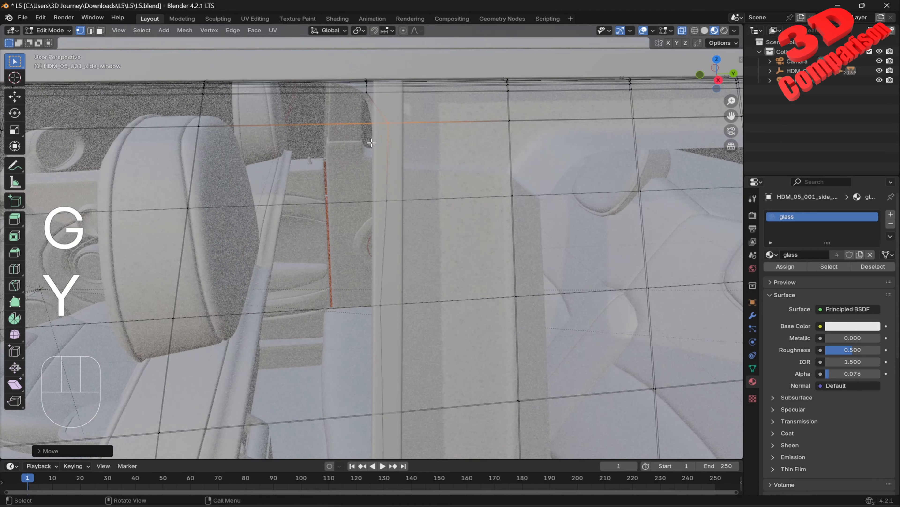
{"action": "middle_click_drag", "start_coordinate": [376, 157], "coordinate": [392, 251], "text": "shift"}
{"action": "scroll", "coordinate": [380, 223], "scroll_direction": "up", "scroll_amount": 2}
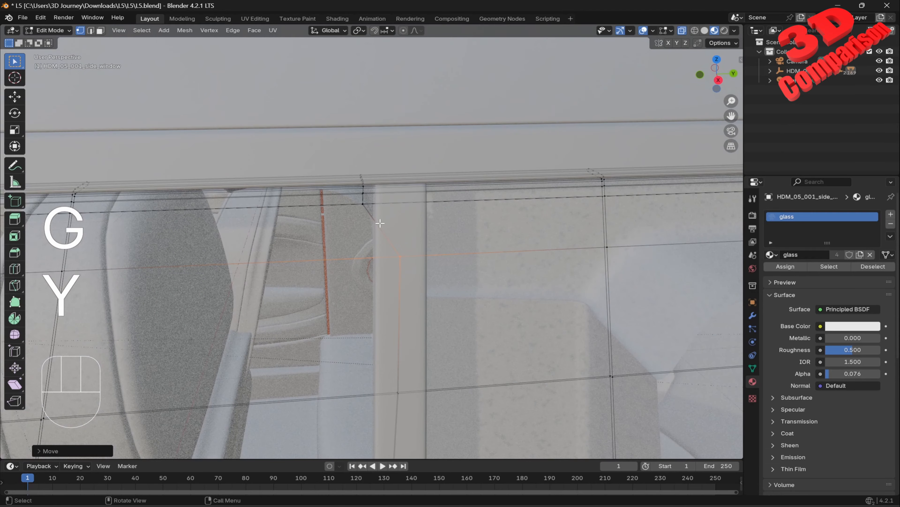
{"action": "left_click", "coordinate": [365, 192], "text": "alt"}
{"action": "key", "text": "g"}
{"action": "key", "text": "y"}
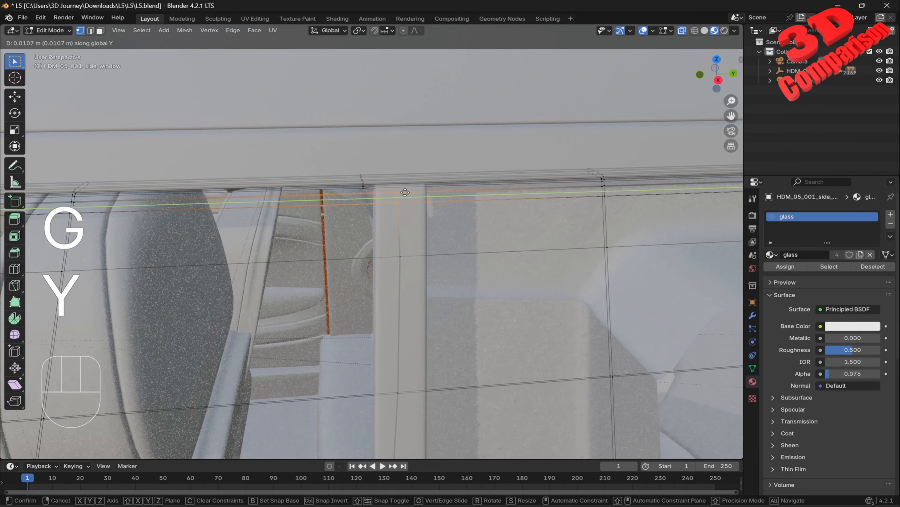
{"action": "left_click", "coordinate": [376, 192]}
Select the short vertical edge at the very top of the glass in edge mode and move it along global Y onto the pillar.
{"action": "scroll", "coordinate": [379, 191], "scroll_direction": "up", "scroll_amount": 3}
{"action": "middle_click_drag", "start_coordinate": [379, 191], "coordinate": [413, 240], "text": "shift"}
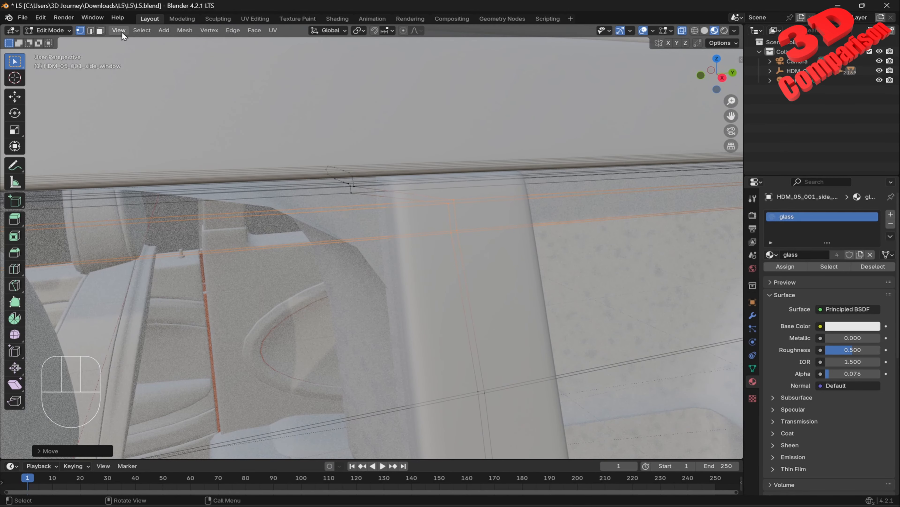
{"action": "left_click", "coordinate": [91, 31]}
{"action": "left_click", "coordinate": [353, 181]}
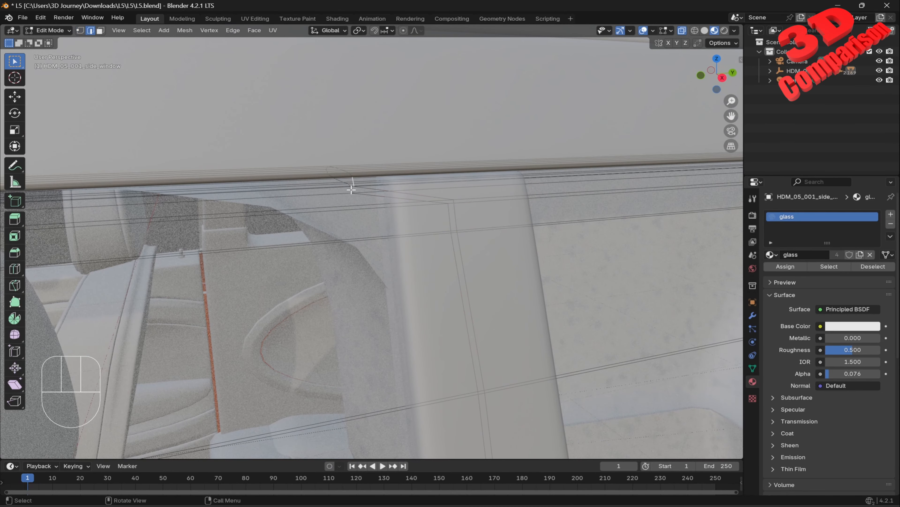
{"action": "key", "text": "g"}
{"action": "key", "text": "y"}
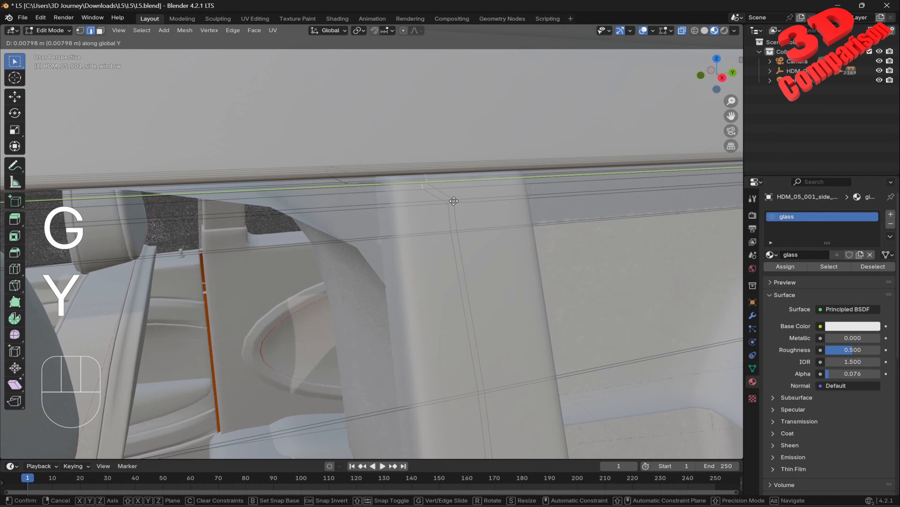
{"action": "left_click", "coordinate": [477, 202]}
Try to box-select the front part of the side glass in edge mode, and clear the selection.
{"action": "scroll", "coordinate": [402, 310], "scroll_direction": "down", "scroll_amount": 8}
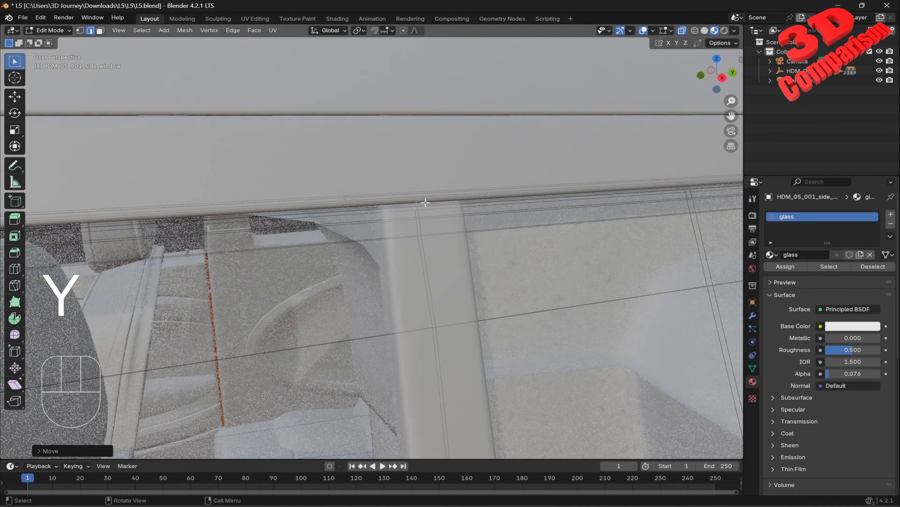
{"action": "key", "text": "Tab"}
{"action": "scroll", "coordinate": [403, 309], "scroll_direction": "down", "scroll_amount": 5}
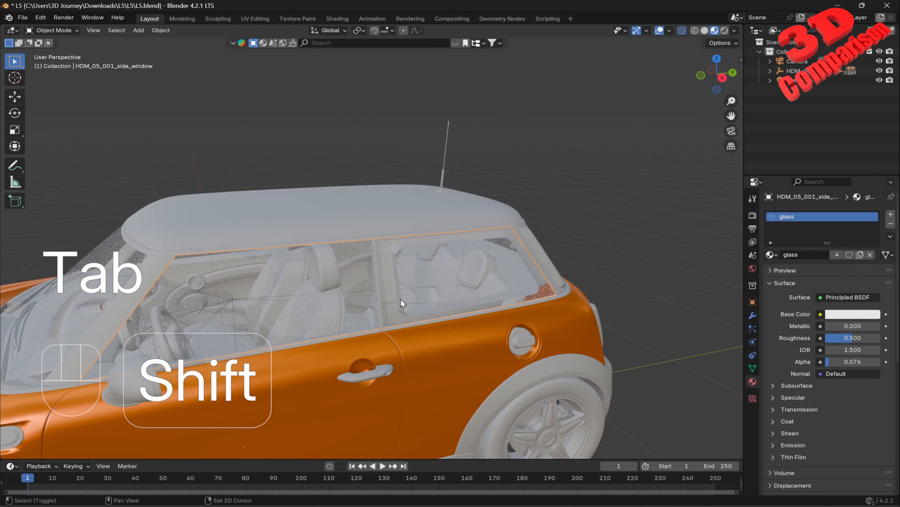
{"action": "middle_click_drag", "start_coordinate": [401, 301], "coordinate": [456, 256], "text": "shift"}
{"action": "middle_click_drag", "start_coordinate": [456, 256], "coordinate": [443, 244]}
{"action": "key", "text": "Tab"}
{"action": "scroll", "coordinate": [443, 245], "scroll_direction": "up", "scroll_amount": 3}
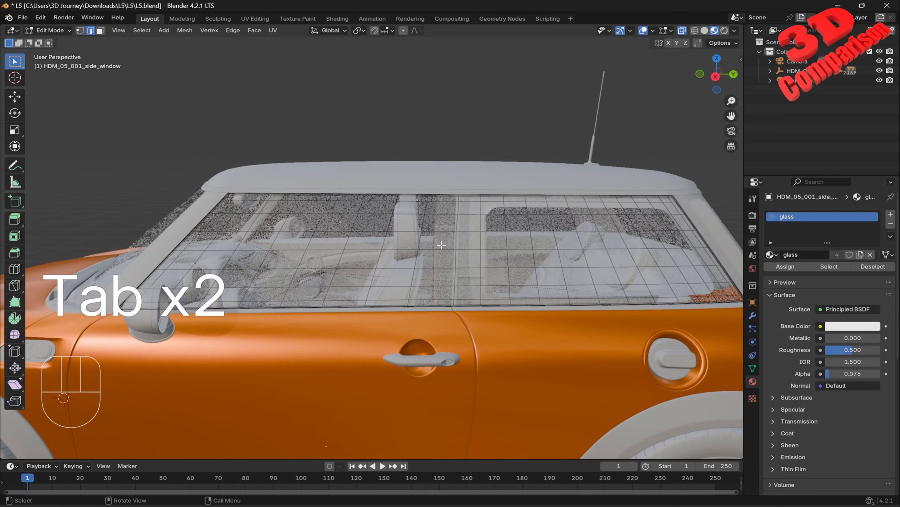
{"action": "scroll", "coordinate": [453, 251], "scroll_direction": "down", "scroll_amount": 2}
{"action": "left_click_drag", "start_coordinate": [123, 99], "coordinate": [502, 317]}
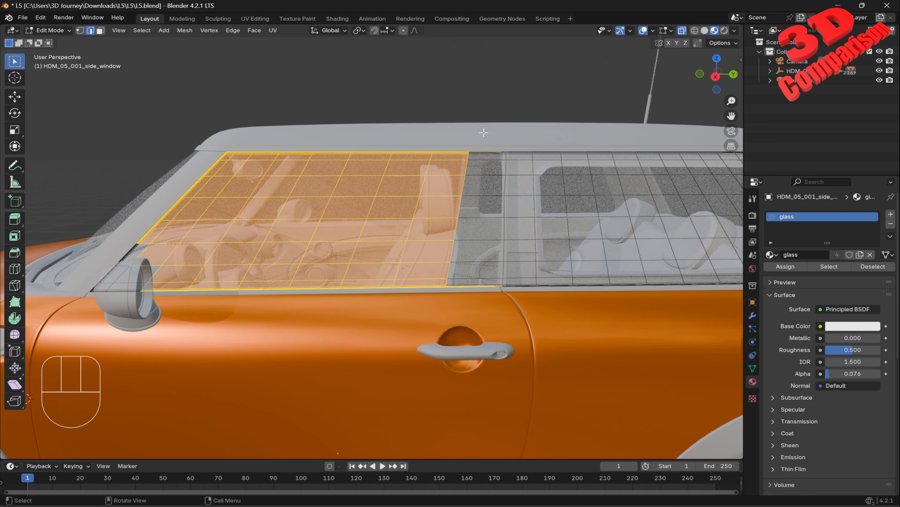
{"action": "left_click", "coordinate": [438, 80]}
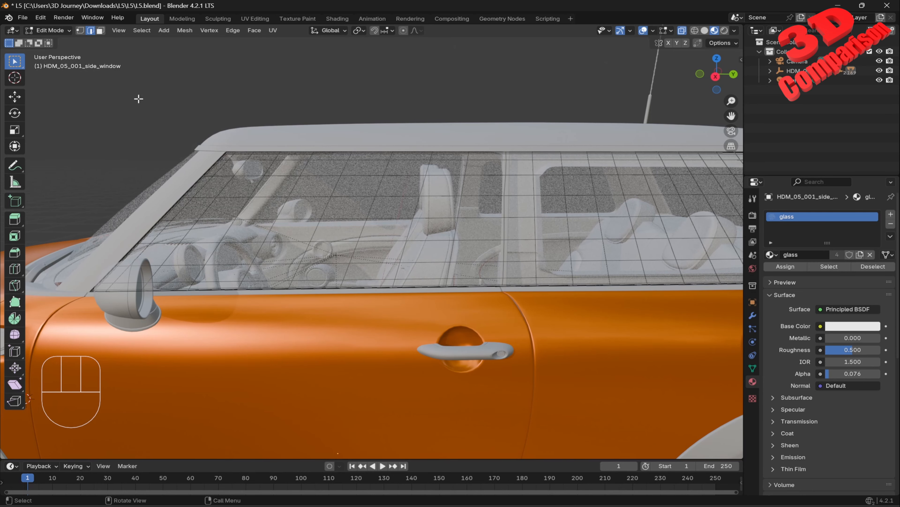
Select a face near the front of the side glass in face mode and grow the selection four times.
{"action": "left_click", "coordinate": [100, 30]}
{"action": "left_click", "coordinate": [189, 212]}
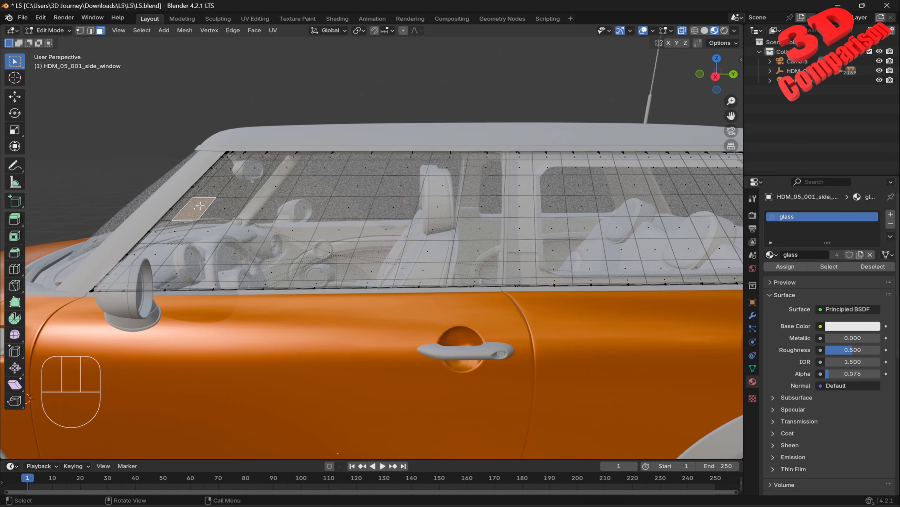
{"action": "key", "text": "ctrl+KP_Add"}
{"action": "key", "text": "ctrl+KP_Add"}
{"action": "key", "text": "ctrl+KP_Add"}
{"action": "key", "text": "ctrl+KP_Add"}
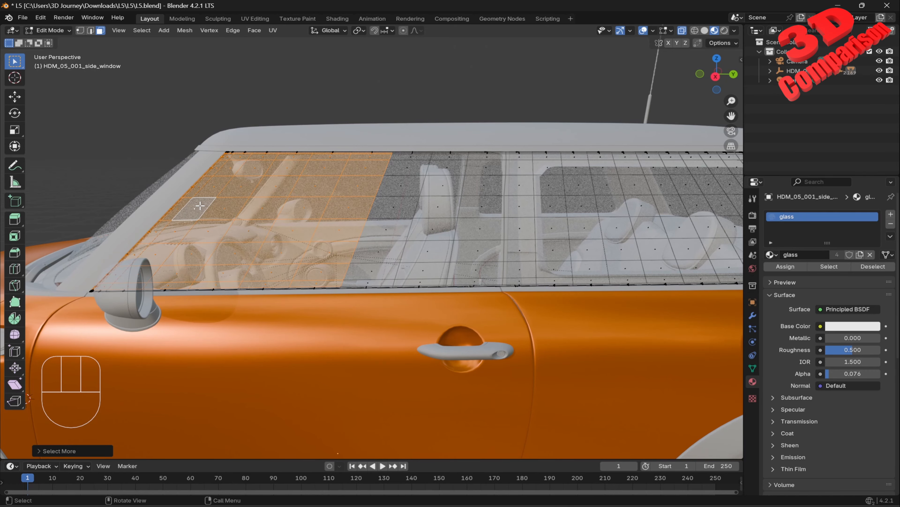
{"action": "key", "text": "ctrl+minus"}
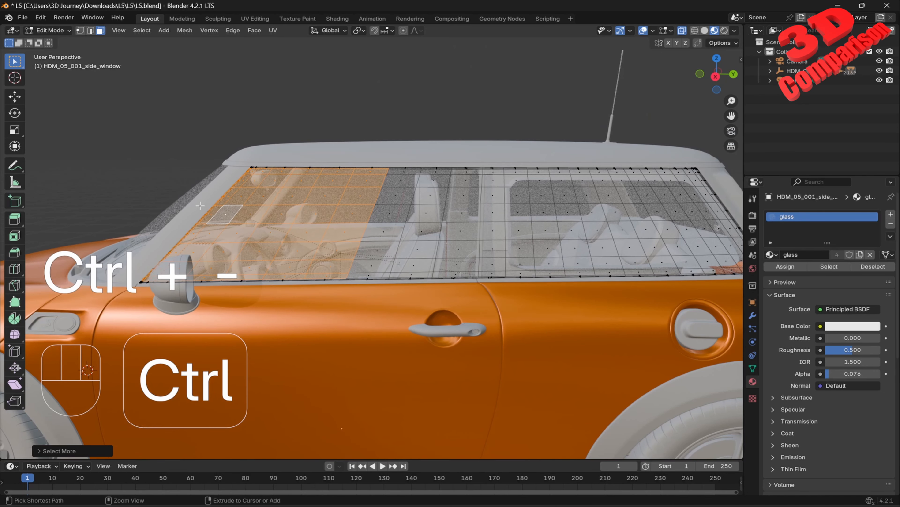
{"action": "key", "text": "ctrl+equal"}
{"action": "key", "text": "ctrl+equal"}
{"action": "key", "text": "ctrl+minus"}
{"action": "key", "text": "ctrl+minus"}
{"action": "key", "text": "ctrl+minus"}
{"action": "key", "text": "ctrl+minus"}
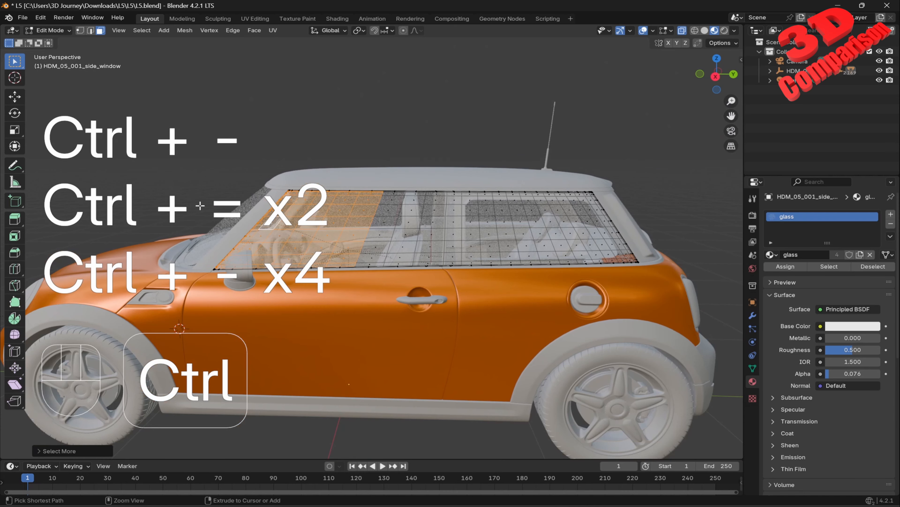
{"action": "key", "text": "ctrl+equal"}
{"action": "key", "text": "ctrl+equal"}
{"action": "key", "text": "ctrl+equal"}
{"action": "key", "text": "ctrl+minus"}
{"action": "key", "text": "ctrl+minus"}
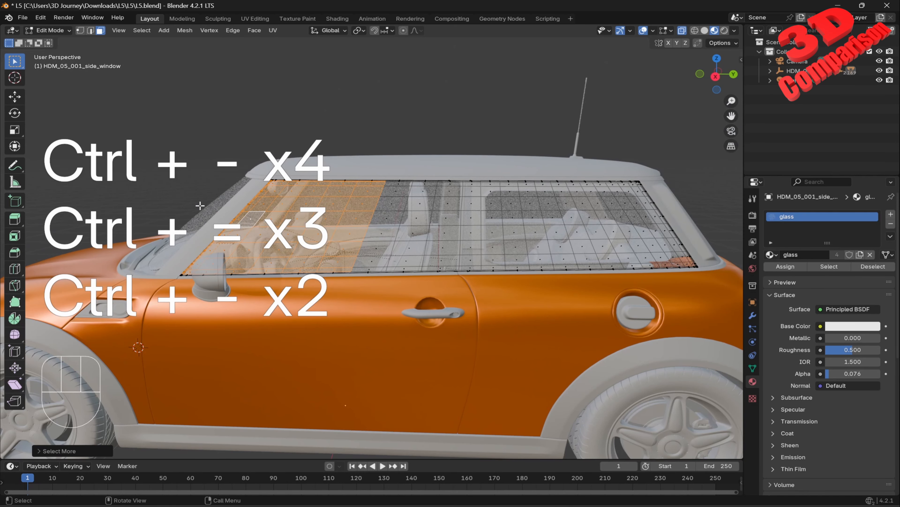
Grow the face selection three more times with Select More, up to the edge line on the pillar.
{"action": "left_click", "coordinate": [142, 31]}
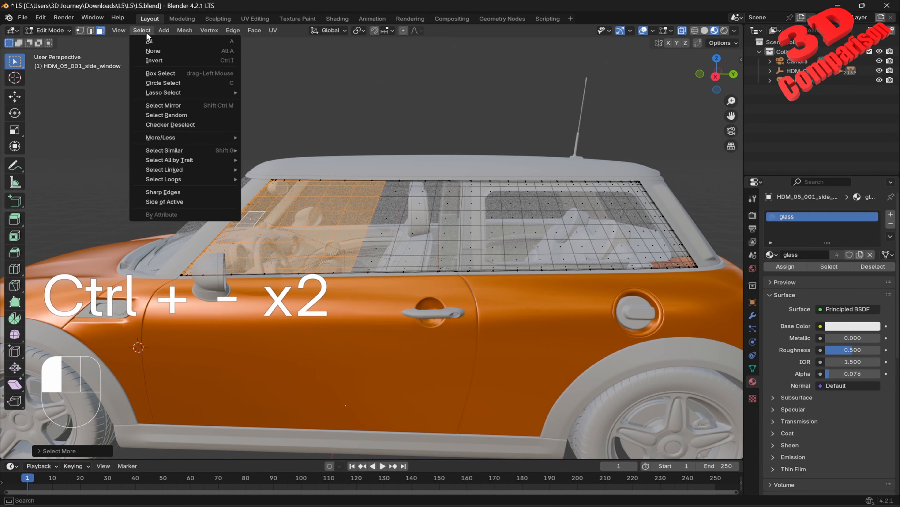
{"action": "mouse_move", "coordinate": [208, 137]}
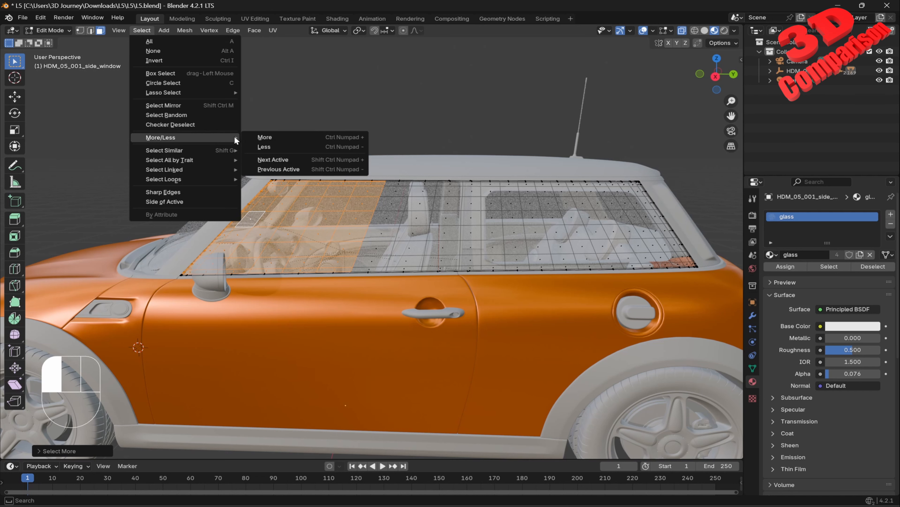
{"action": "left_click", "coordinate": [266, 136]}
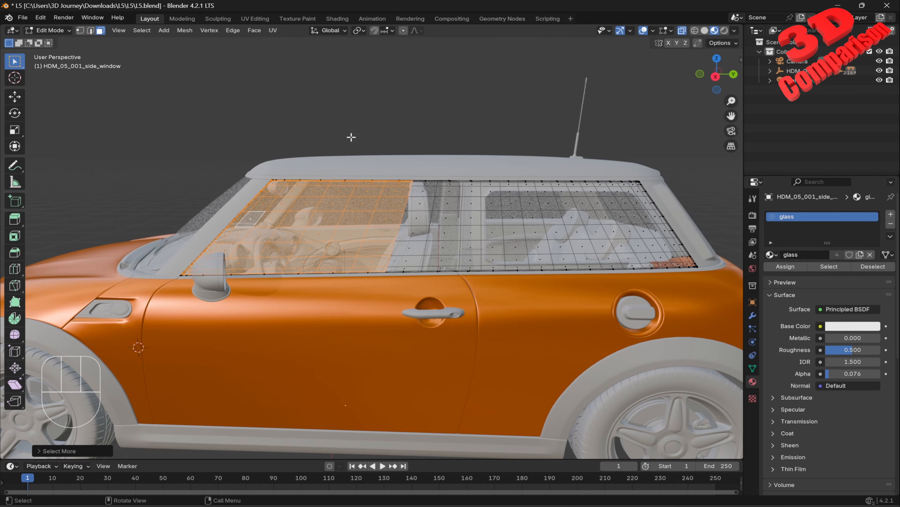
{"action": "key", "text": "ctrl+KP_Add"}
{"action": "key", "text": "ctrl+KP_Add"}
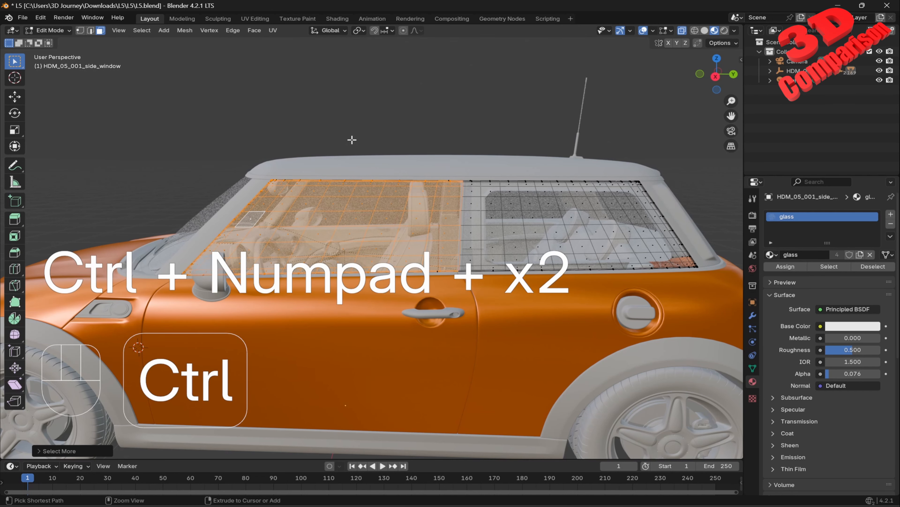
Separate the selected front glass faces into their own object and return to Object Mode.
{"action": "middle_click_drag", "start_coordinate": [452, 208], "coordinate": [548, 145], "text": "ctrl"}
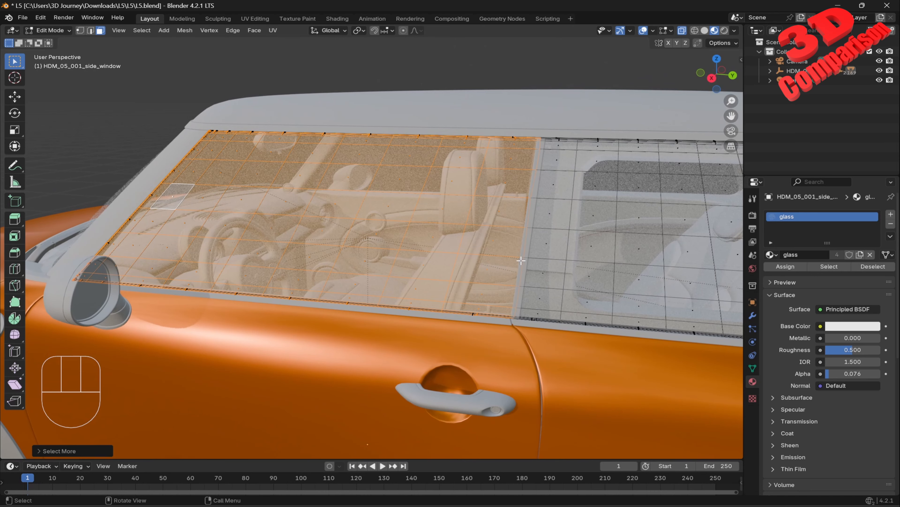
{"action": "key", "text": "p"}
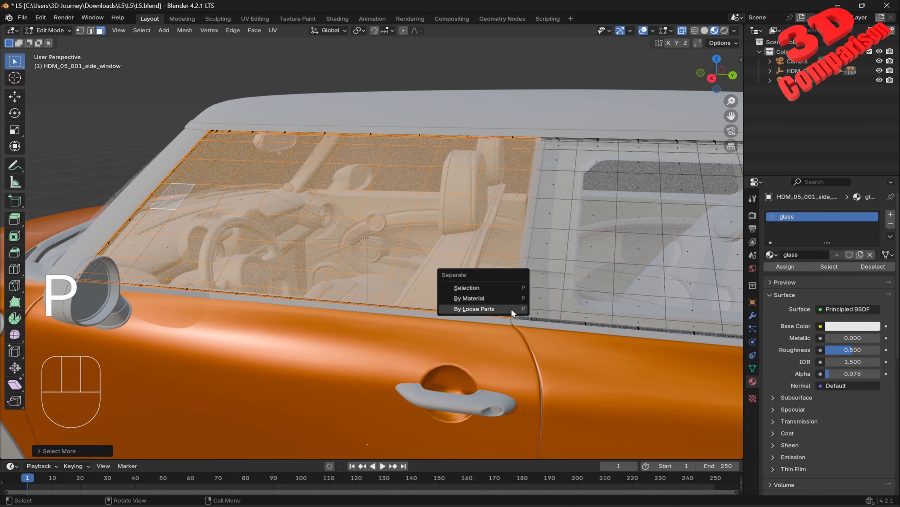
{"action": "left_click", "coordinate": [496, 287]}
{"action": "key", "text": "Tab"}
{"action": "scroll", "coordinate": [488, 189], "scroll_direction": "down", "scroll_amount": 5}
{"action": "scroll", "coordinate": [423, 208], "scroll_direction": "up", "scroll_amount": 2}
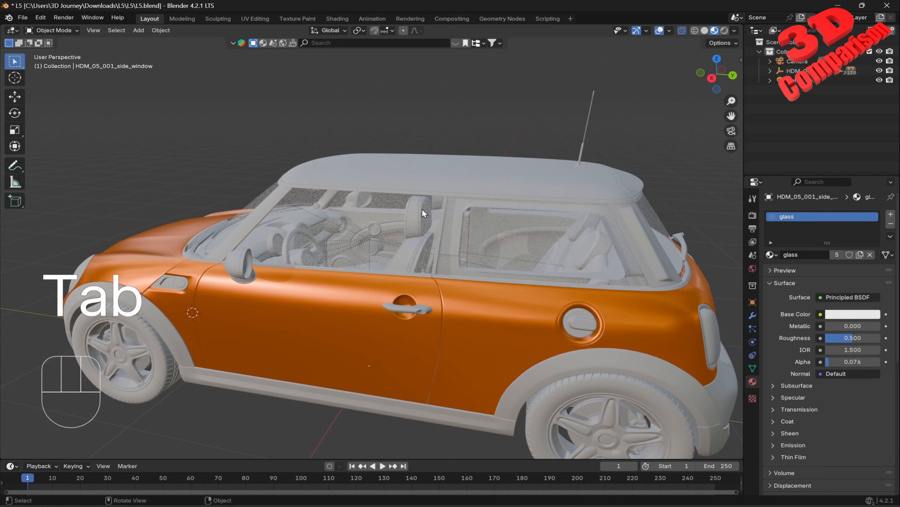
Select the separated front glass and test that it moves independently, cancelling the move.
{"action": "scroll", "coordinate": [411, 213], "scroll_direction": "down", "scroll_amount": 2}
{"action": "left_click", "coordinate": [393, 223]}
{"action": "key", "text": "g"}
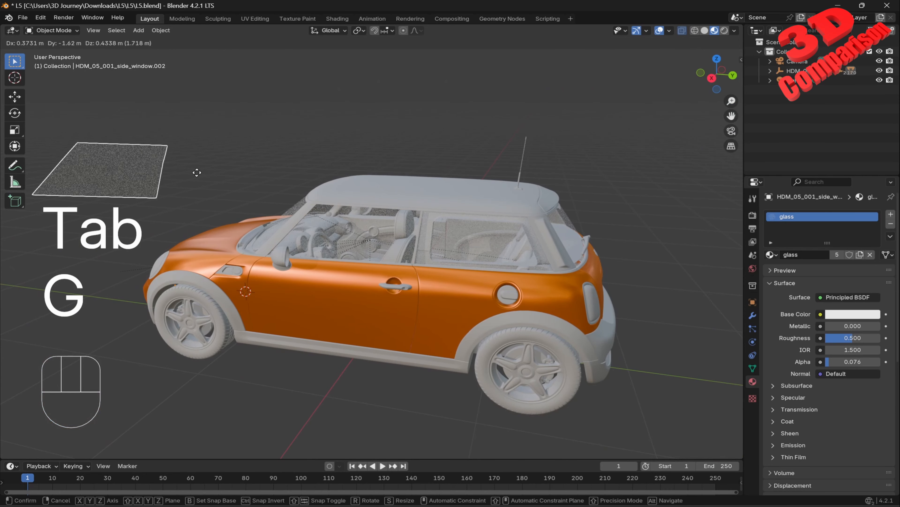
{"action": "key", "text": "Escape"}
{"action": "middle_click_drag", "start_coordinate": [353, 238], "coordinate": [327, 293]}
{"action": "left_click", "coordinate": [331, 292], "text": "shift"}
{"action": "key", "text": "ctrl+p"}
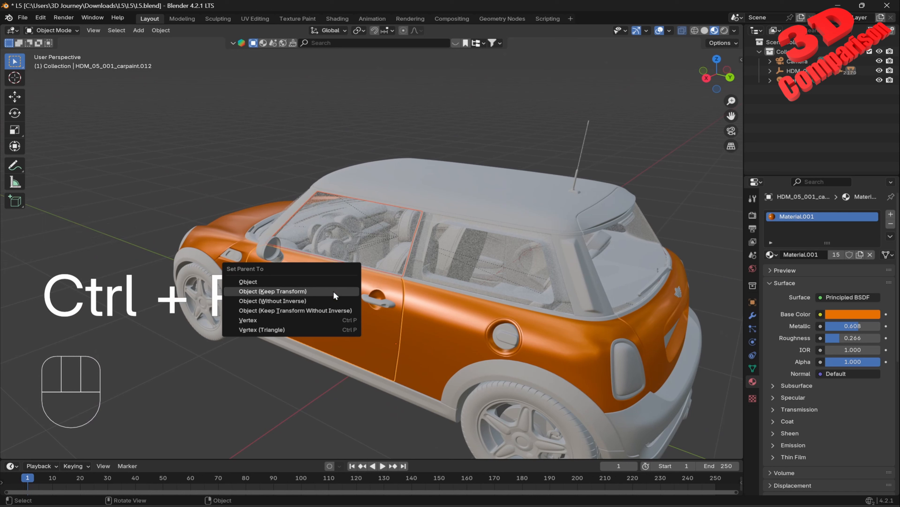
{"action": "left_click", "coordinate": [365, 250]}
Parent the separated front glass to the orange door panel using Object (Keep Transform).
{"action": "left_click", "coordinate": [369, 223]}
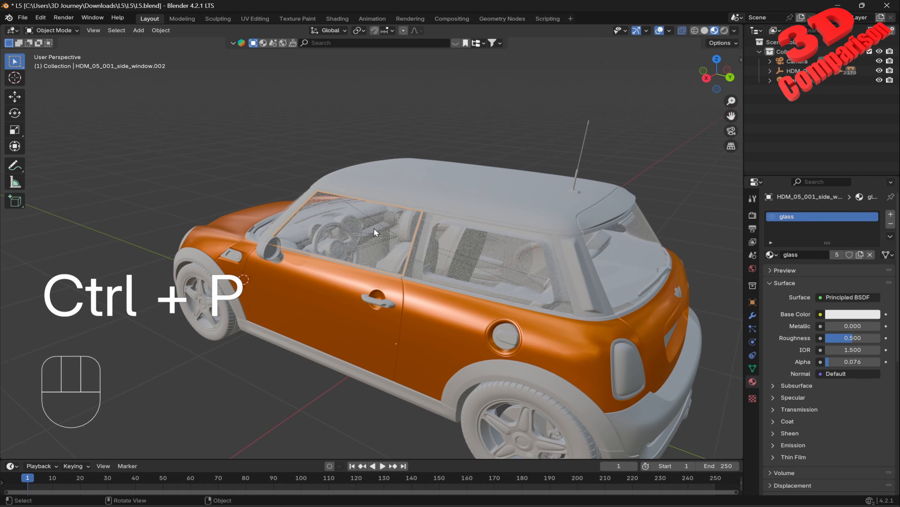
{"action": "left_click", "coordinate": [348, 290], "text": "shift"}
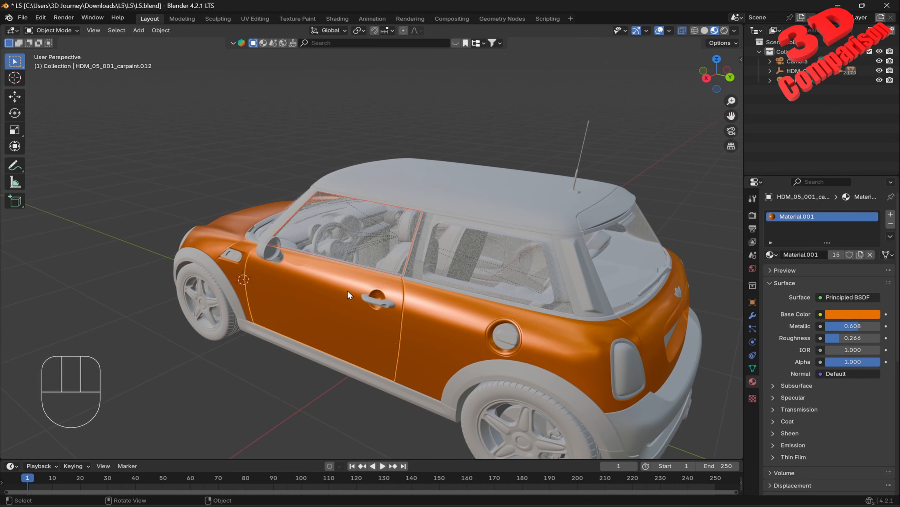
{"action": "key", "text": "ctrl+p"}
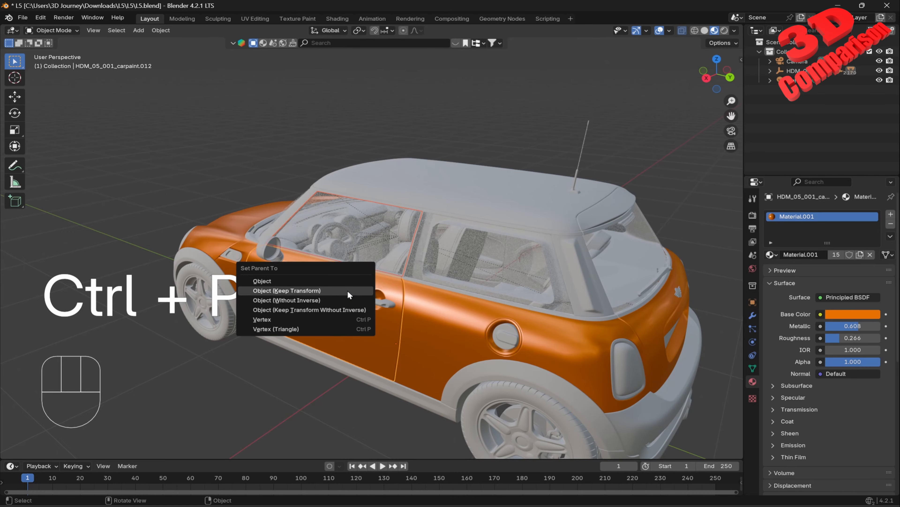
{"action": "left_click", "coordinate": [347, 290]}
Test the door's swing about the Z axis from two viewpoints, cancelling each rotation.
{"action": "key", "text": "r"}
{"action": "key", "text": "z"}
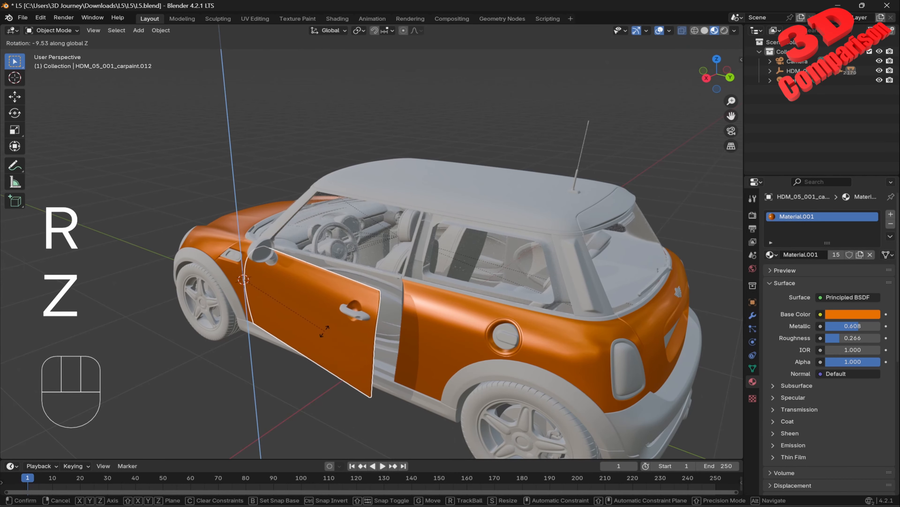
{"action": "key", "text": "Escape"}
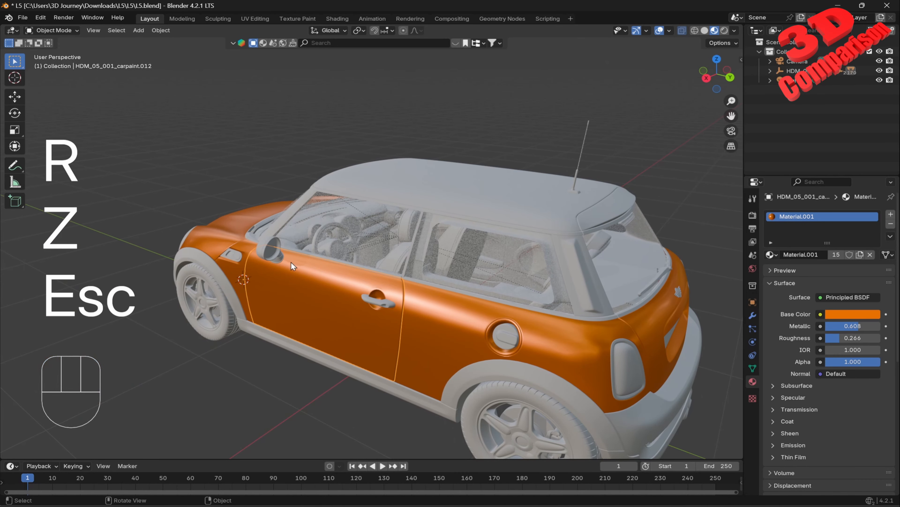
{"action": "middle_click_drag", "start_coordinate": [291, 263], "coordinate": [260, 232]}
{"action": "key", "text": "r"}
{"action": "key", "text": "z"}
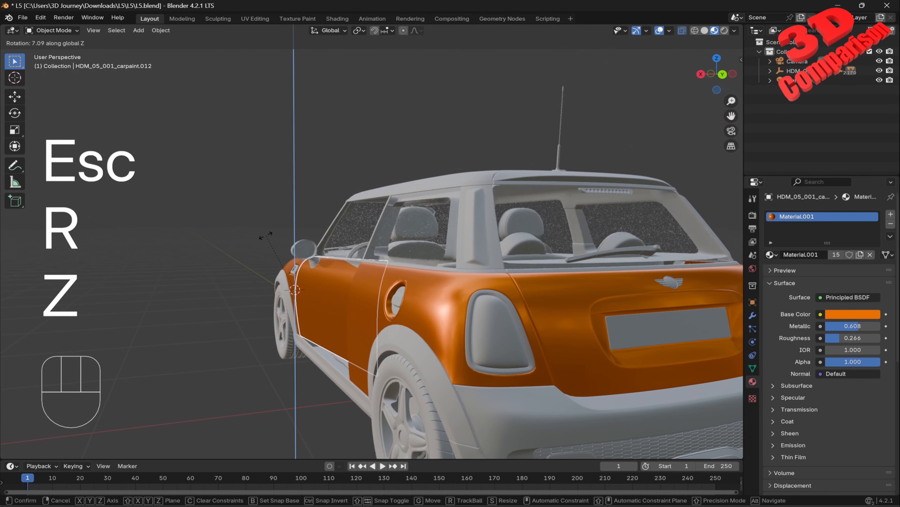
{"action": "key", "text": "Escape"}
Select the separated front side glass and parent it to the orange door panel again.
{"action": "left_click", "coordinate": [346, 236]}
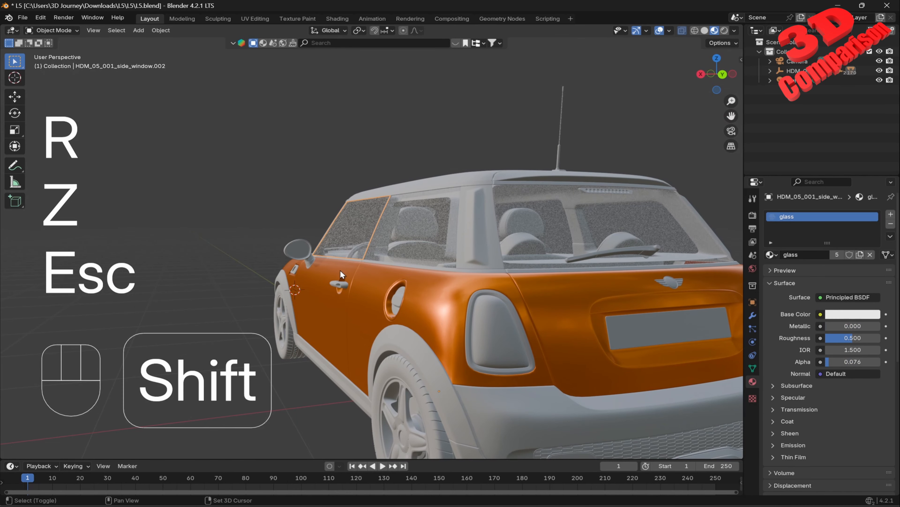
{"action": "left_click", "coordinate": [330, 269], "text": "shift"}
{"action": "key", "text": "ctrl+p"}
{"action": "left_click", "coordinate": [330, 269]}
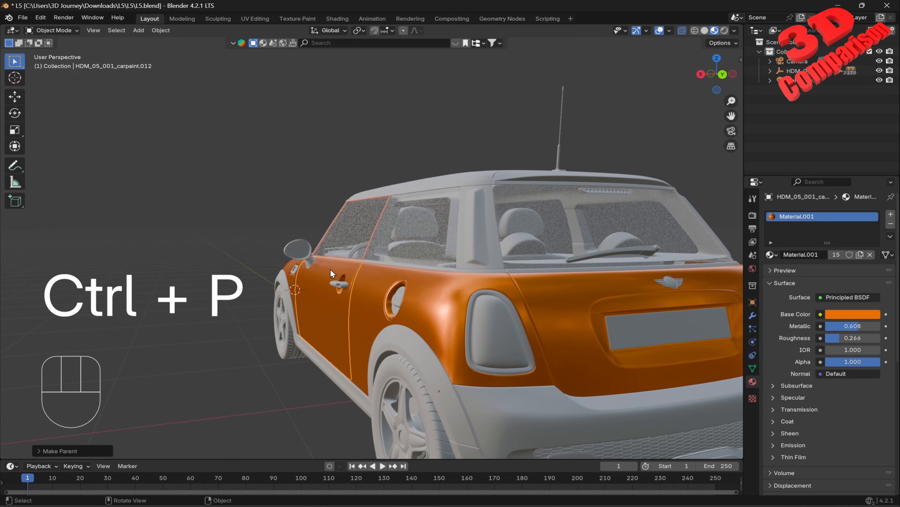
Swing the door fully open about the Z axis and undo that rotation.
{"action": "key", "text": "r"}
{"action": "key", "text": "z"}
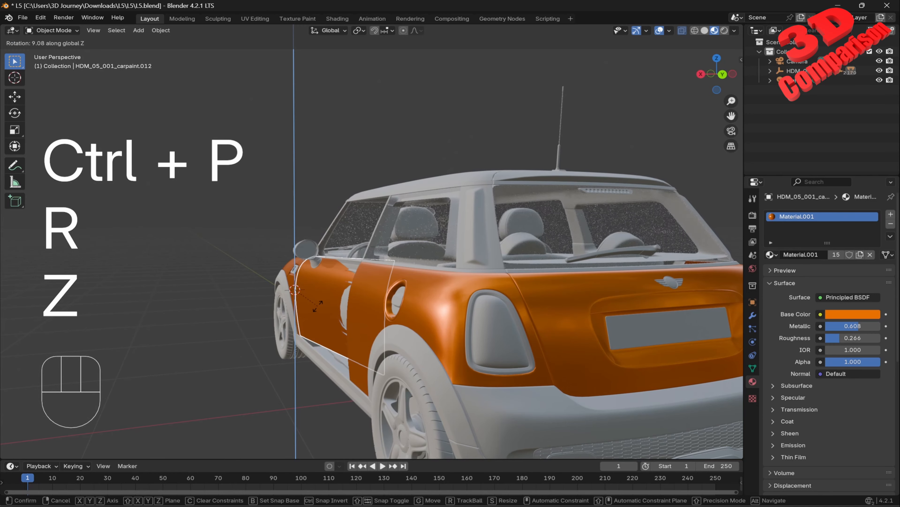
{"action": "left_click", "coordinate": [288, 305]}
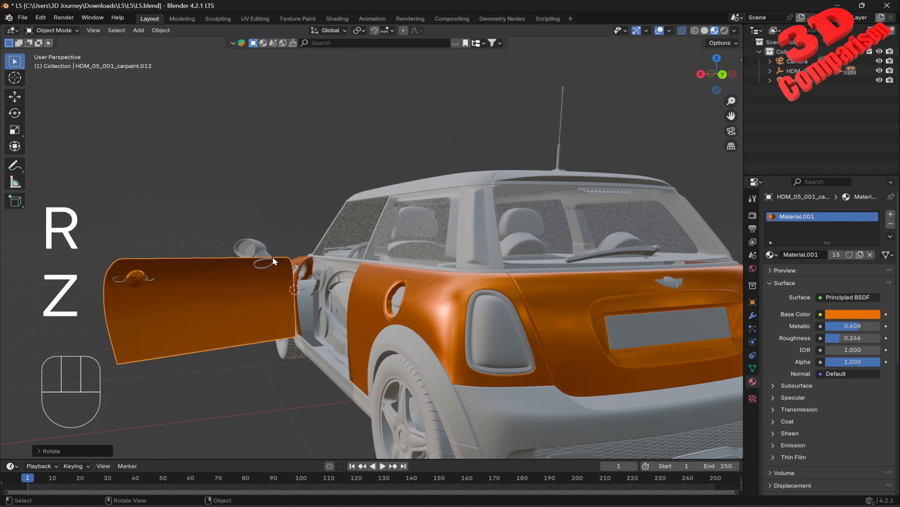
{"action": "key", "text": "ctrl+z"}
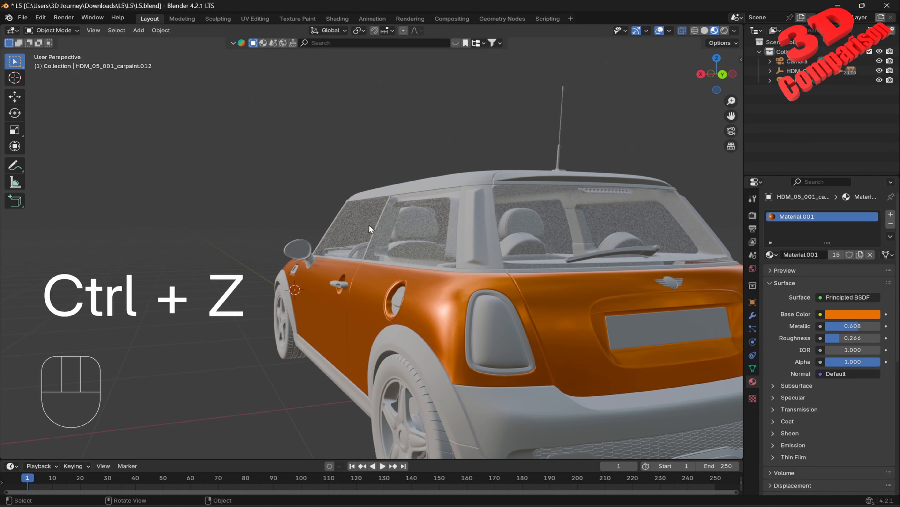
Select the front side glass and raise its glass material's alpha to 0.589.
{"action": "middle_click_drag", "start_coordinate": [369, 225], "coordinate": [399, 232]}
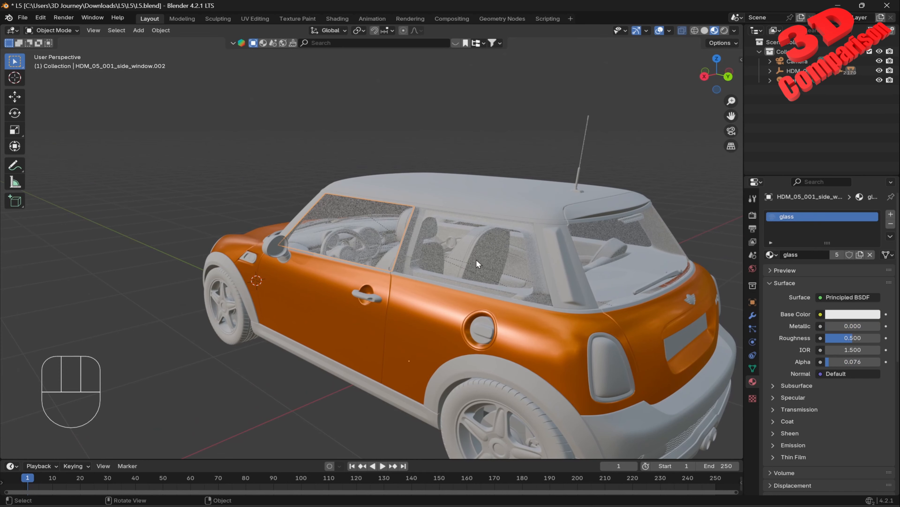
{"action": "left_click", "coordinate": [367, 222]}
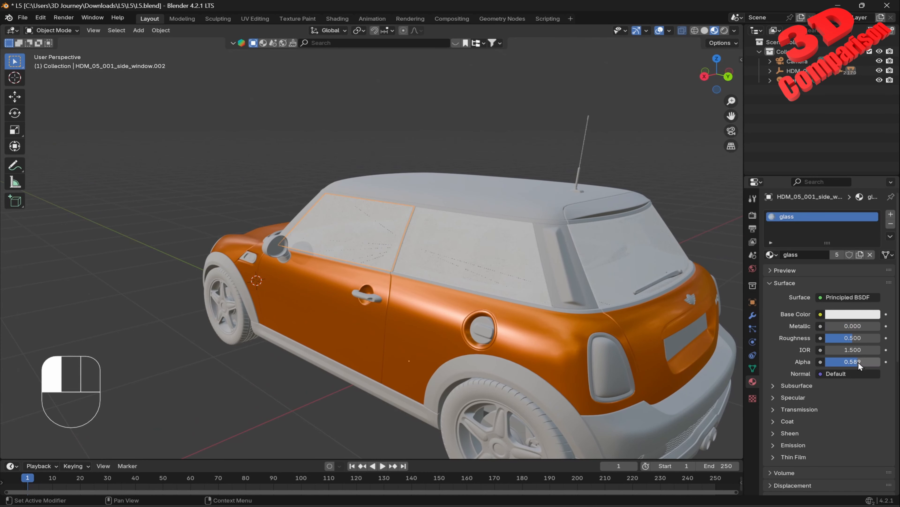
Select the door panel and test-rotate it about the Z axis to check its glass, cancelling the rotation.
{"action": "left_click", "coordinate": [353, 321]}
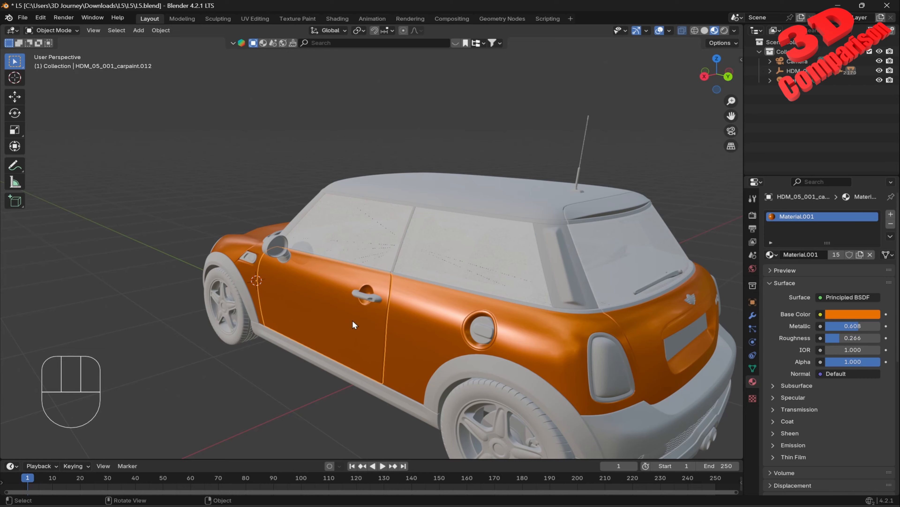
{"action": "key", "text": "r"}
{"action": "key", "text": "z"}
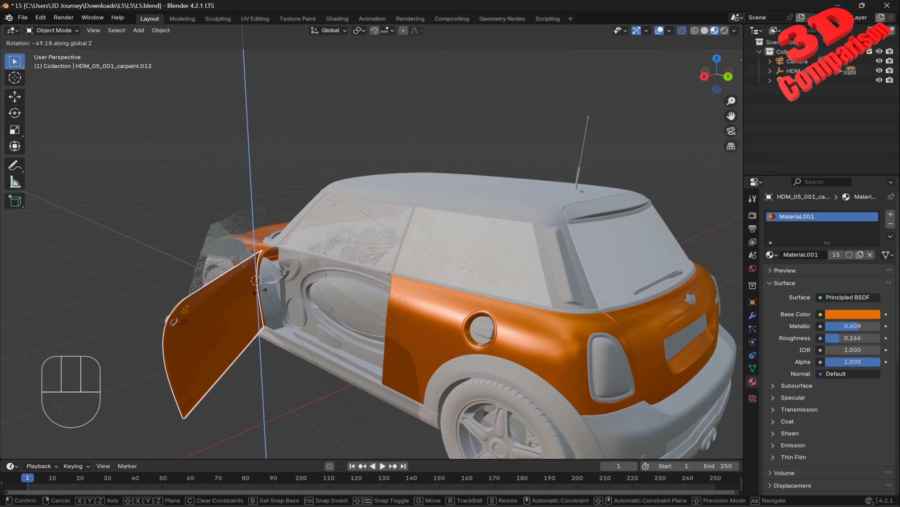
{"action": "key", "text": "Escape"}
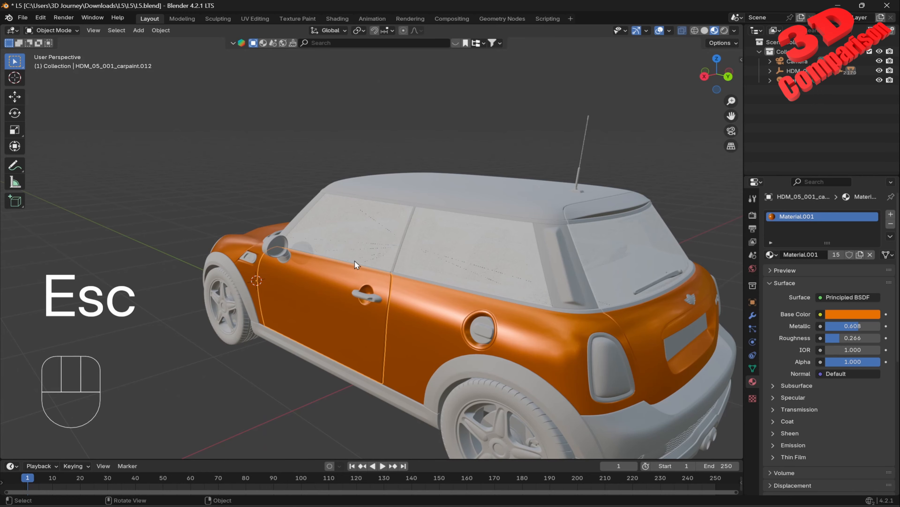
Hide the separated front side glass to reach the second glass layer behind it.
{"action": "middle_click_drag", "start_coordinate": [355, 265], "coordinate": [438, 262]}
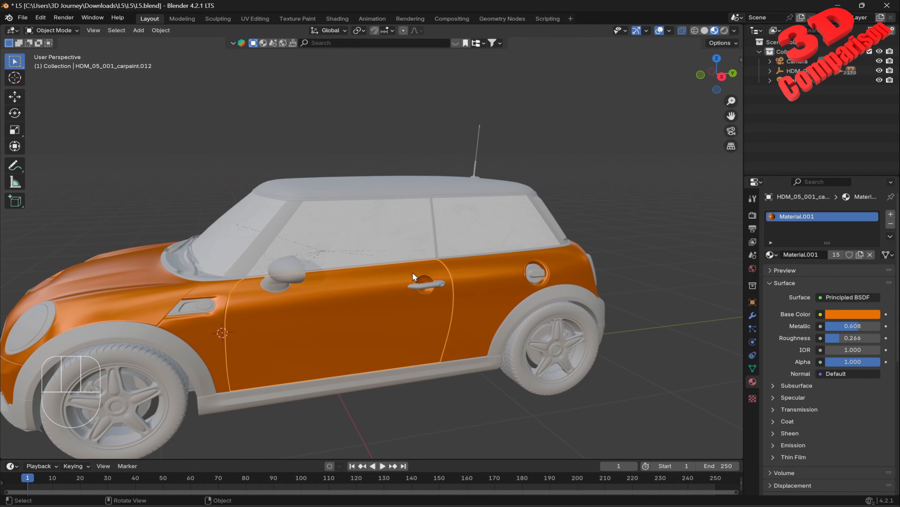
{"action": "middle_click_drag", "start_coordinate": [412, 272], "coordinate": [370, 233]}
{"action": "left_click", "coordinate": [371, 234]}
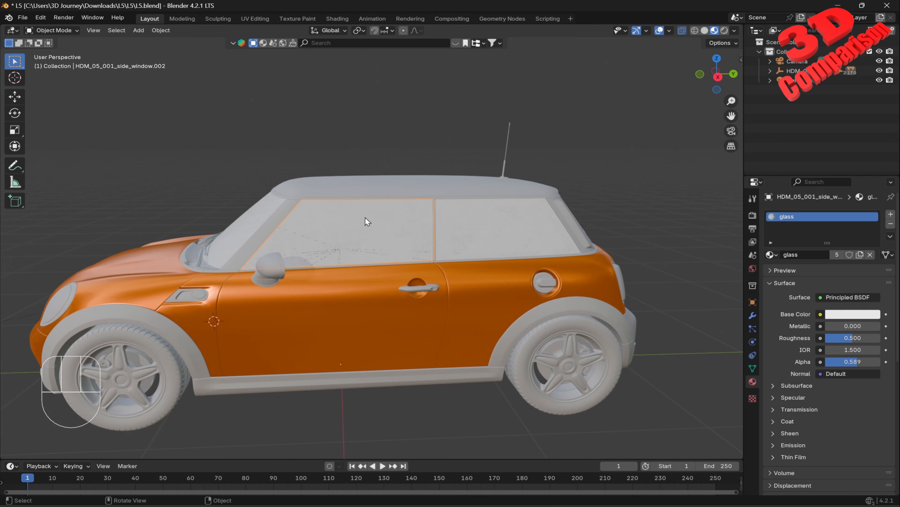
{"action": "key", "text": "h"}
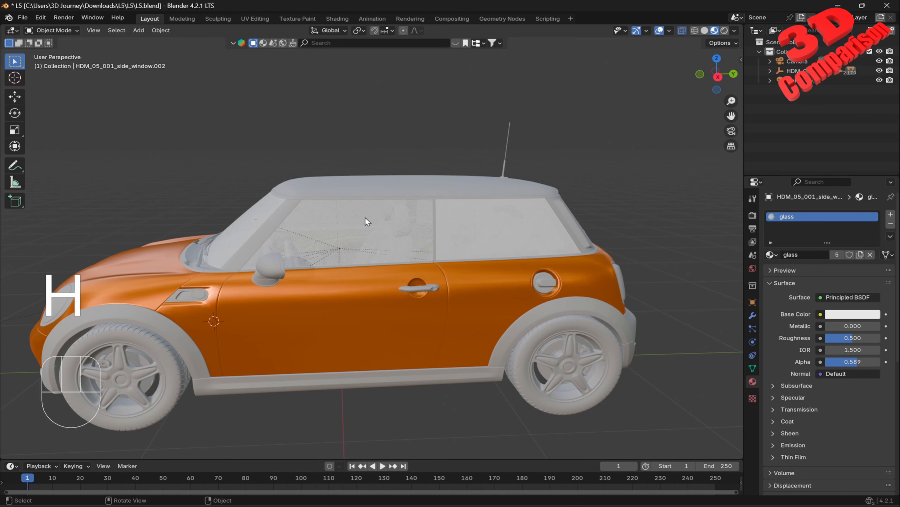
Open the remaining full-length side window glass for mesh editing, focusing on its front section.
{"action": "scroll", "coordinate": [365, 217], "scroll_direction": "up", "scroll_amount": 2}
{"action": "left_click", "coordinate": [365, 217]}
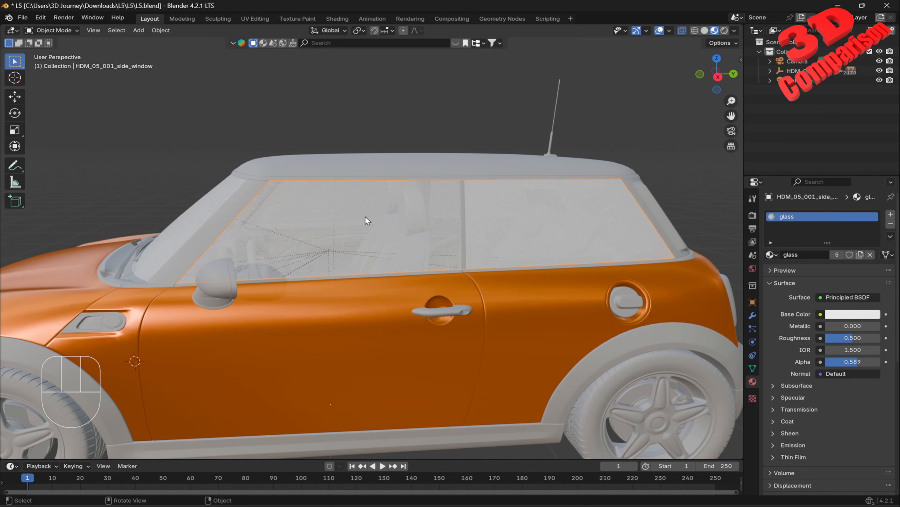
{"action": "key", "text": "Tab"}
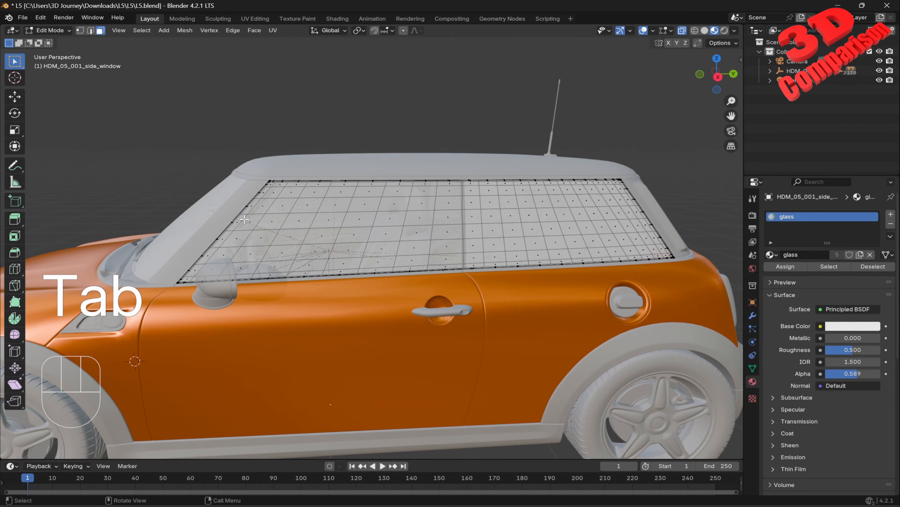
{"action": "middle_click_drag", "start_coordinate": [617, 181], "coordinate": [597, 181]}
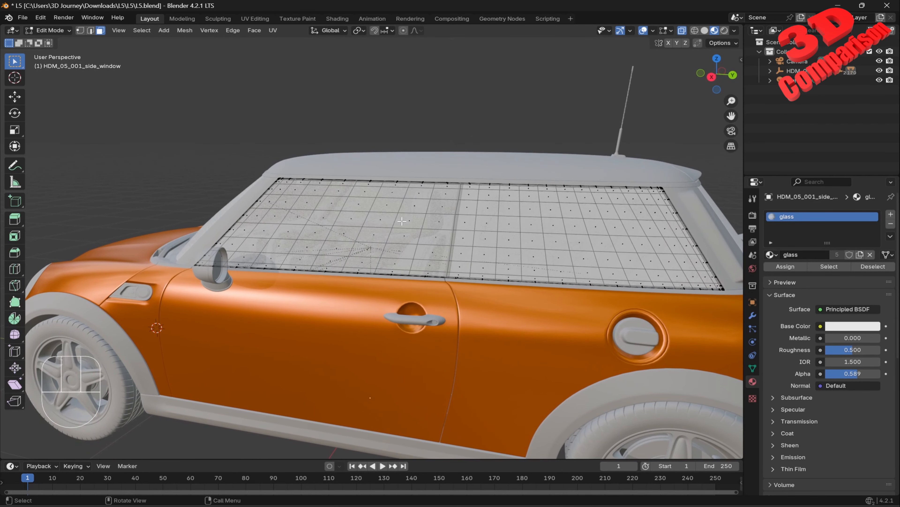
{"action": "scroll", "coordinate": [597, 181], "scroll_direction": "up", "scroll_amount": 4}
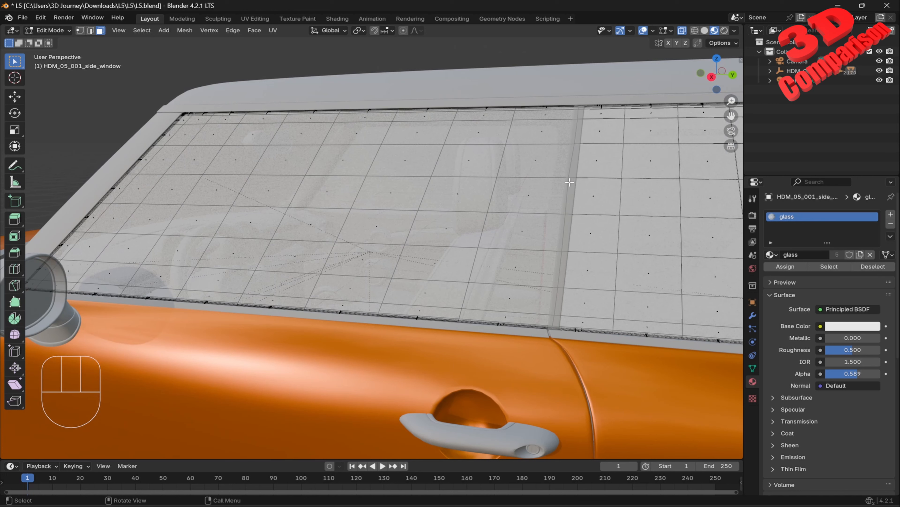
{"action": "scroll", "coordinate": [262, 200], "scroll_direction": "down", "scroll_amount": 2}
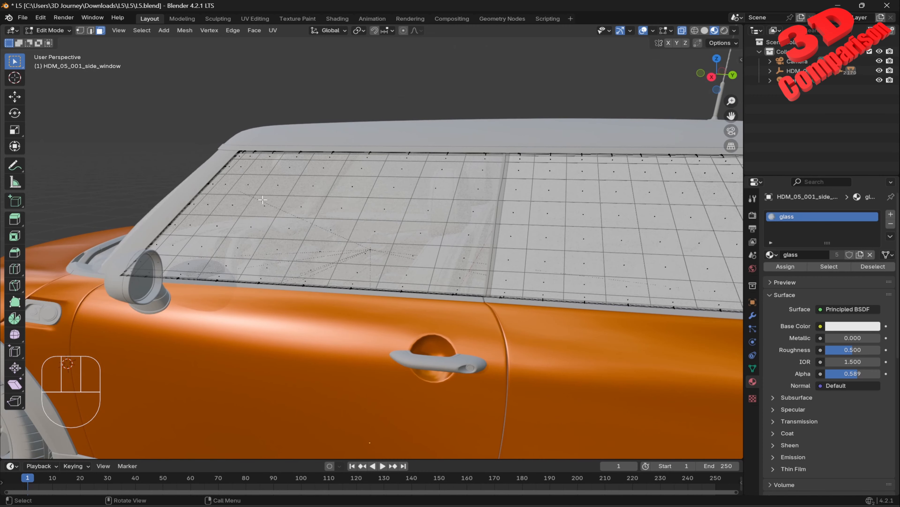
Select a face near the glass's slanted front edge and grow the selection seven times with Select More.
{"action": "left_click", "coordinate": [212, 201]}
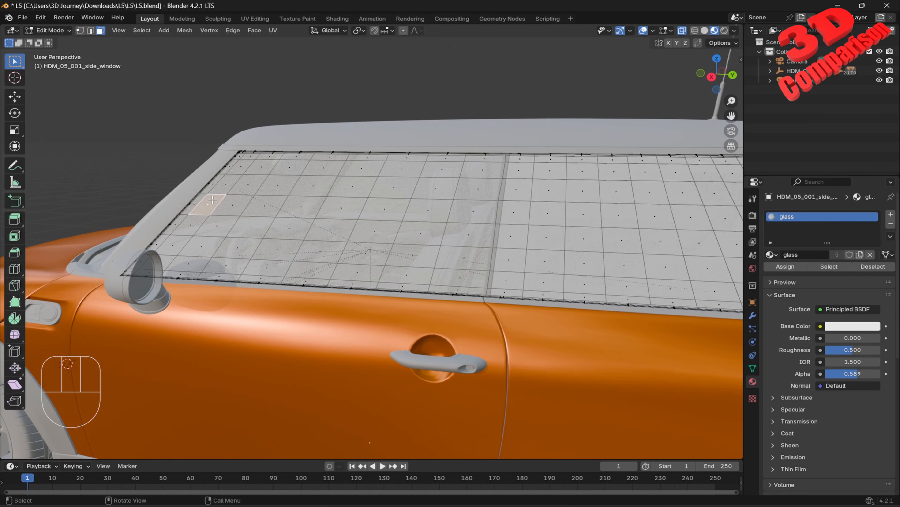
{"action": "key", "text": "ctrl+KP_Add"}
{"action": "key", "text": "ctrl+KP_Add"}
{"action": "key", "text": "ctrl+KP_Add"}
{"action": "key", "text": "ctrl+KP_Add"}
{"action": "key", "text": "ctrl+KP_Add"}
{"action": "key", "text": "ctrl+KP_Add"}
{"action": "key", "text": "ctrl+KP_Add"}
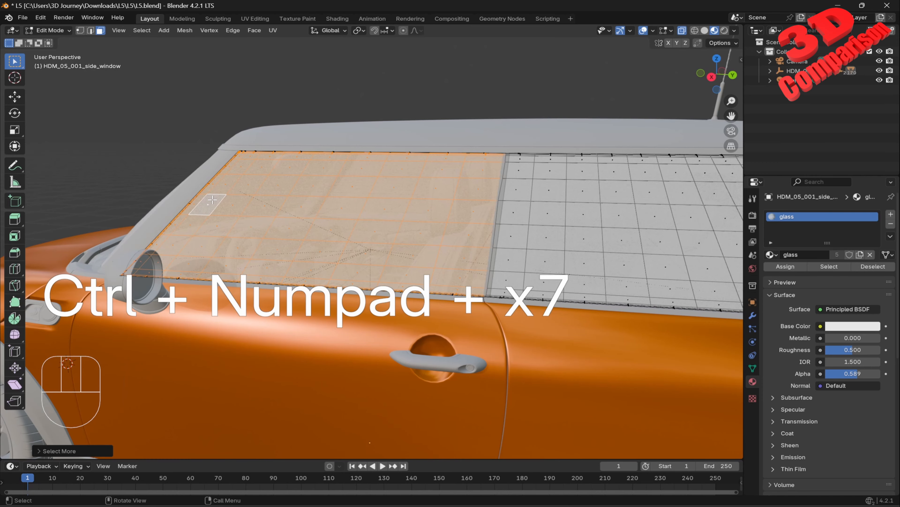
Separate the selected front glass faces of the second layer into their own object and return to Object Mode.
{"action": "key", "text": "p"}
{"action": "left_click", "coordinate": [213, 199]}
{"action": "key", "text": "Tab"}
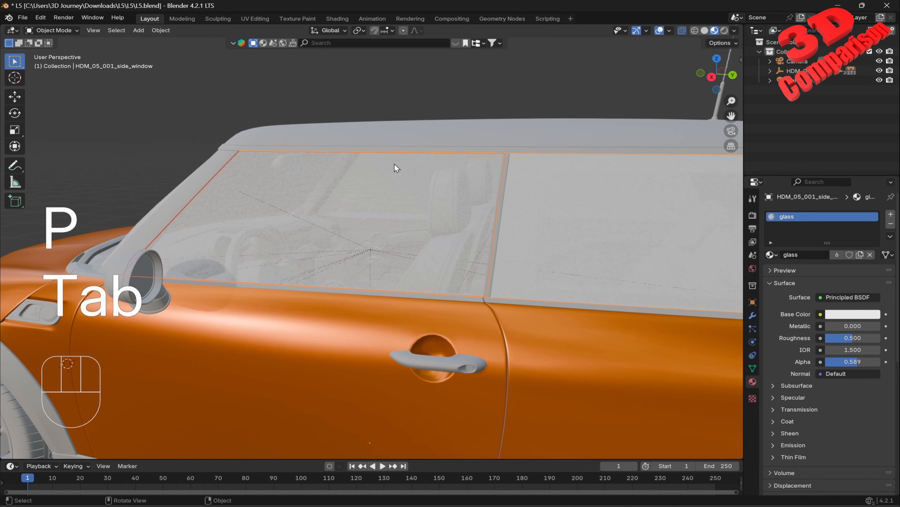
Parent the second front glass layer to the orange door panel.
{"action": "scroll", "coordinate": [396, 167], "scroll_direction": "down", "scroll_amount": 3}
{"action": "left_click", "coordinate": [360, 300], "text": "shift"}
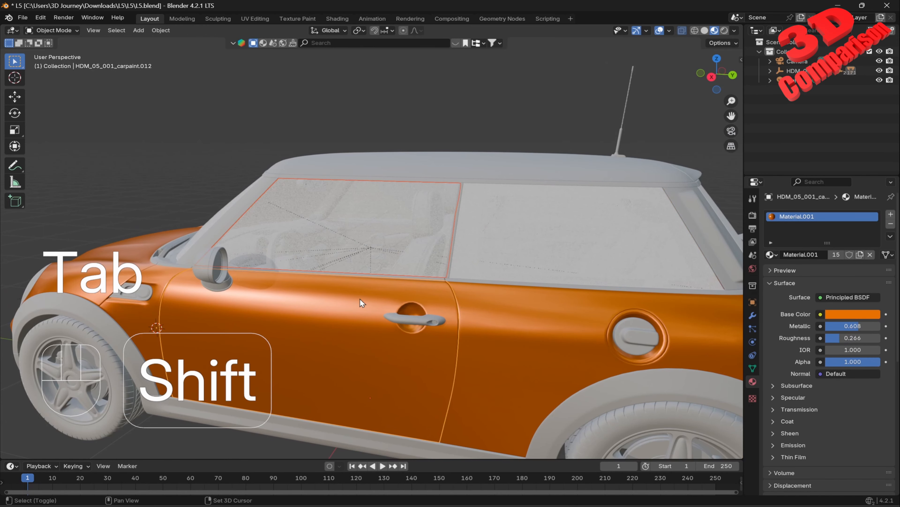
{"action": "key", "text": "ctrl+p"}
{"action": "left_click", "coordinate": [360, 298]}
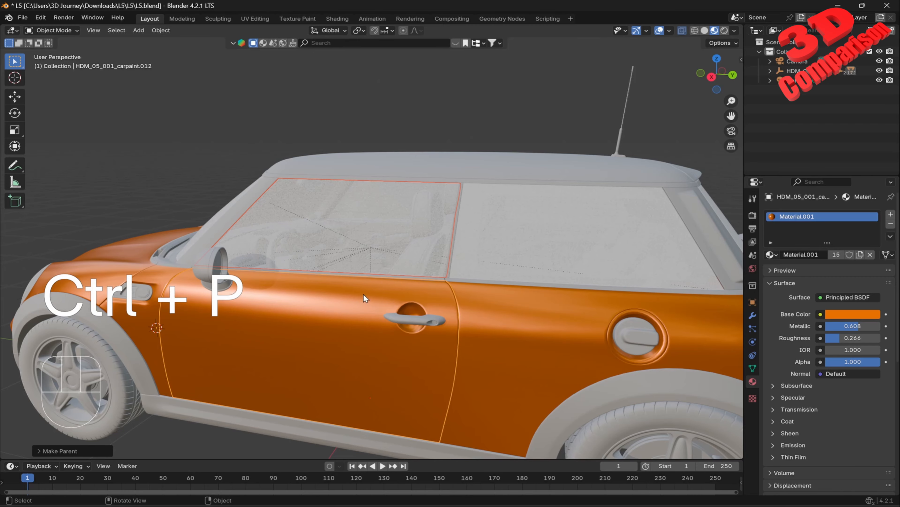
Swing the door open about the Z axis, inspect the exposed interior trim, and undo the rotation.
{"action": "middle_click_drag", "start_coordinate": [395, 242], "coordinate": [357, 313]}
{"action": "key", "text": "r"}
{"action": "key", "text": "z"}
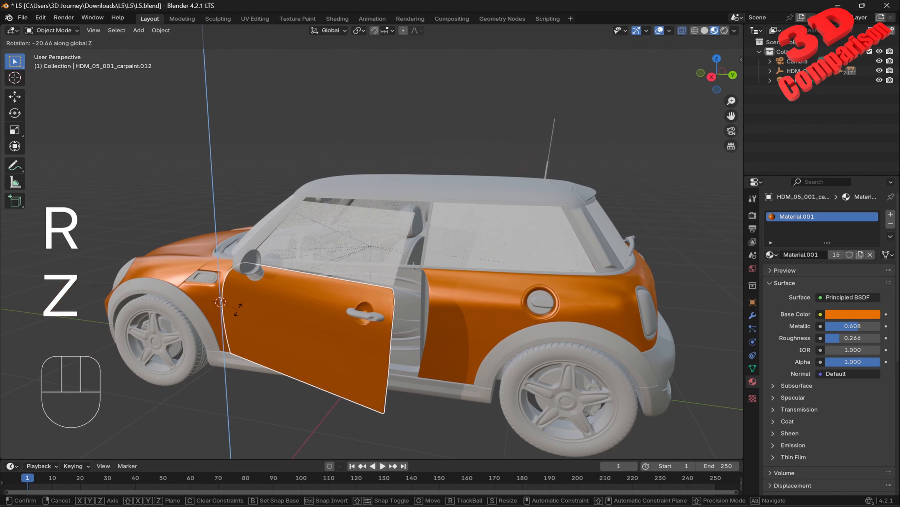
{"action": "middle_click_drag", "start_coordinate": [334, 260], "coordinate": [303, 258]}
{"action": "scroll", "coordinate": [304, 259], "scroll_direction": "up", "scroll_amount": 3}
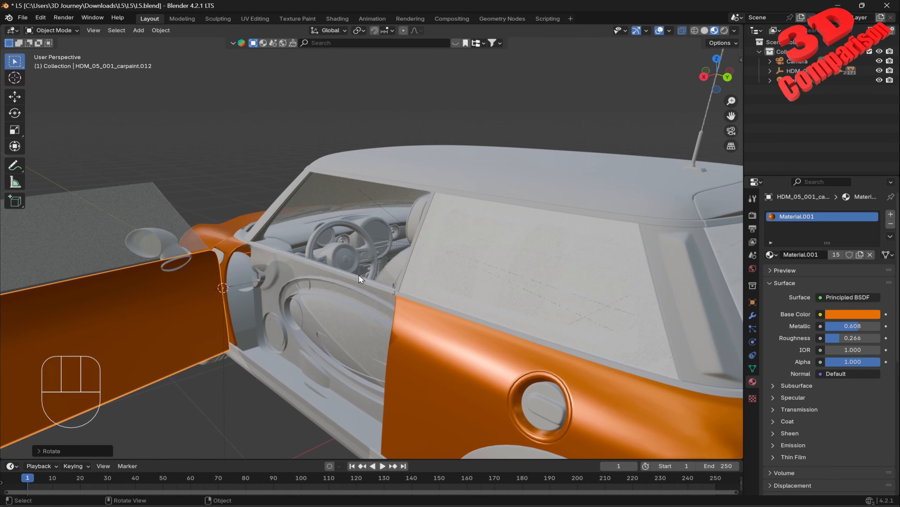
{"action": "key", "text": "ctrl+z"}
Hide the second front glass layer to expose the cabin interior through the door window.
{"action": "middle_click_drag", "start_coordinate": [358, 283], "coordinate": [327, 165]}
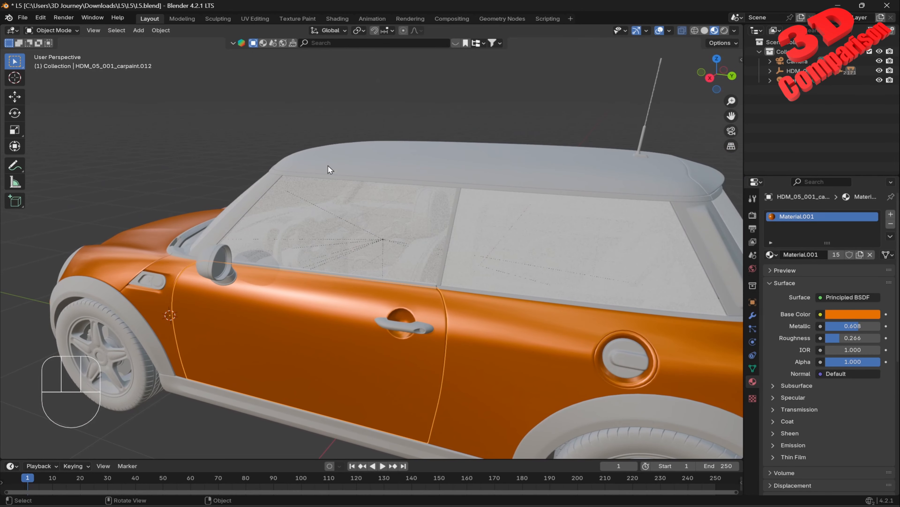
{"action": "left_click", "coordinate": [381, 204]}
{"action": "key", "text": "h"}
Select the dark interior mesh and test-move it to see which parts it includes, cancelling the move.
{"action": "left_click", "coordinate": [380, 211]}
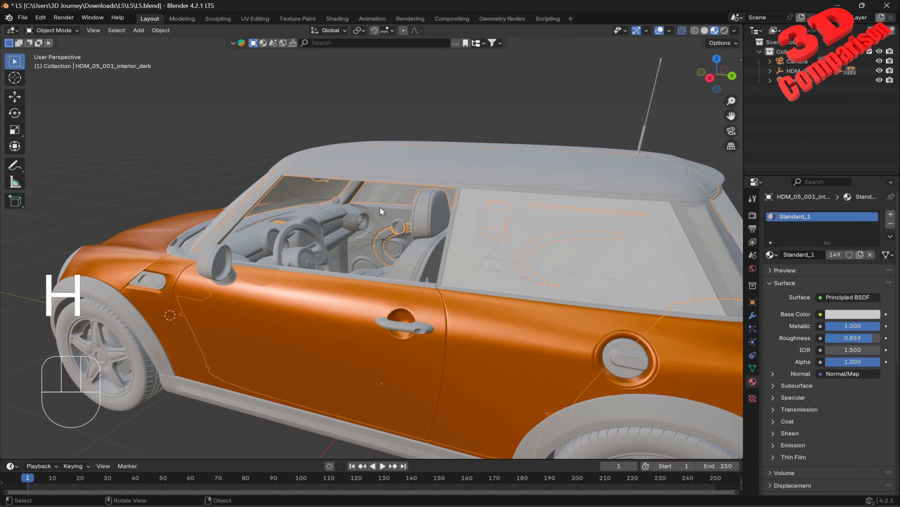
{"action": "middle_click_drag", "start_coordinate": [381, 209], "coordinate": [367, 223]}
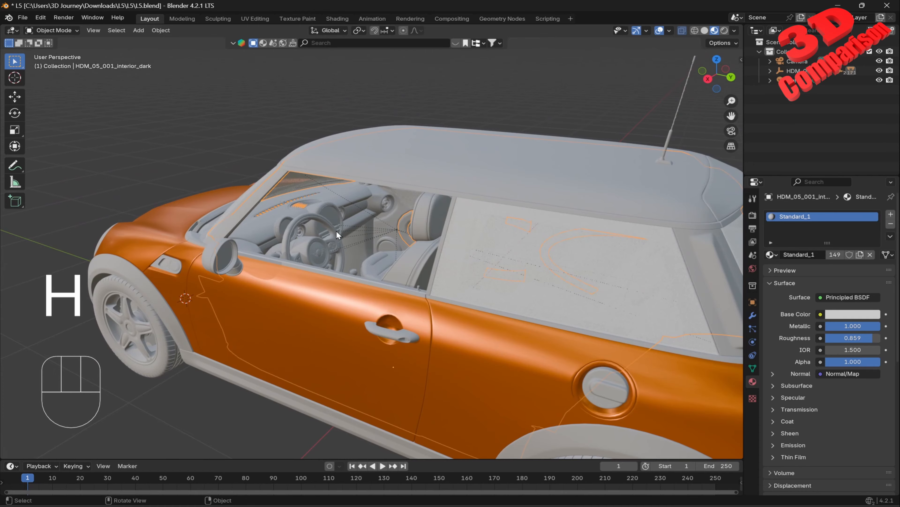
{"action": "scroll", "coordinate": [336, 230], "scroll_direction": "up", "scroll_amount": 3}
{"action": "middle_click_drag", "start_coordinate": [293, 198], "coordinate": [406, 223]}
{"action": "scroll", "coordinate": [406, 220], "scroll_direction": "down", "scroll_amount": 5}
{"action": "key", "text": "g"}
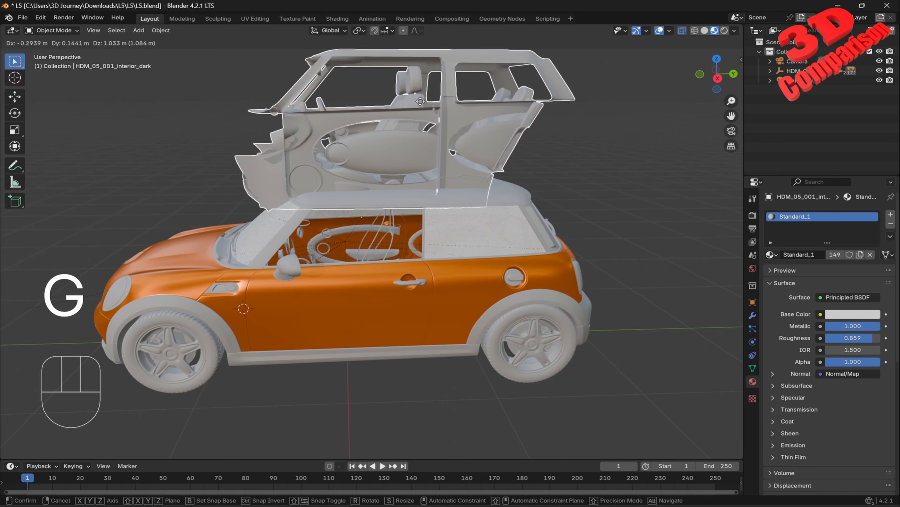
{"action": "key", "text": "Escape"}
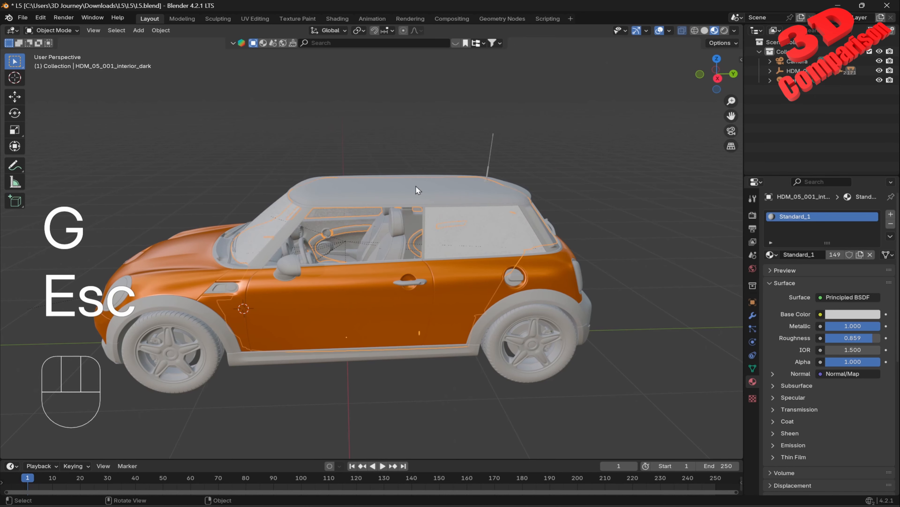
Separate the entire dark interior mesh by loose parts and return to Object Mode.
{"action": "key", "text": "Tab"}
{"action": "key", "text": "a"}
{"action": "key", "text": "p"}
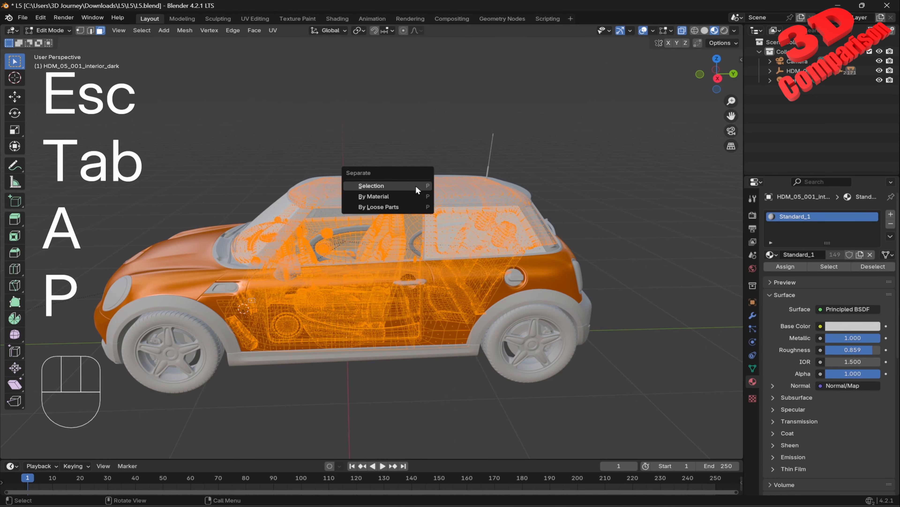
{"action": "left_click", "coordinate": [399, 206]}
{"action": "key", "text": "Tab"}
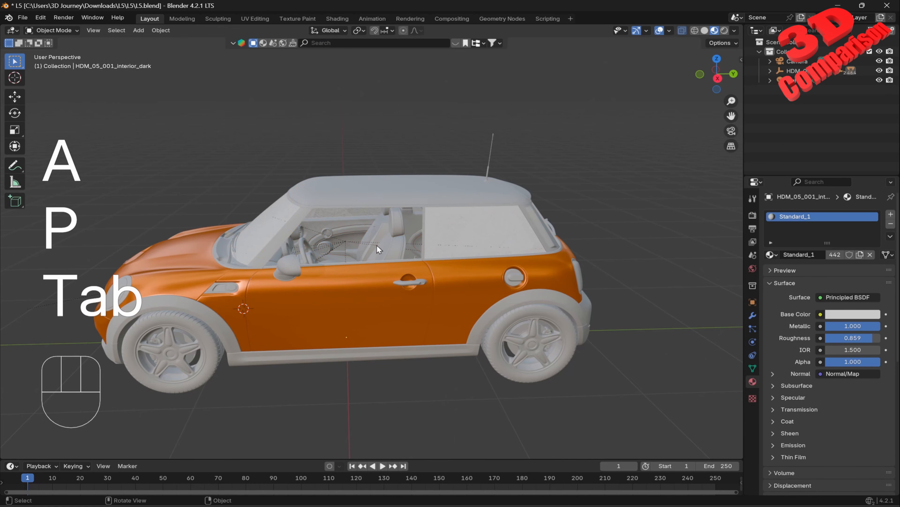
Select the dark interior mesh by the far door trim and test-move it to see which parts it includes, cancelling the moves.
{"action": "scroll", "coordinate": [364, 257], "scroll_direction": "up", "scroll_amount": 3}
{"action": "middle_click_drag", "start_coordinate": [364, 257], "coordinate": [373, 270]}
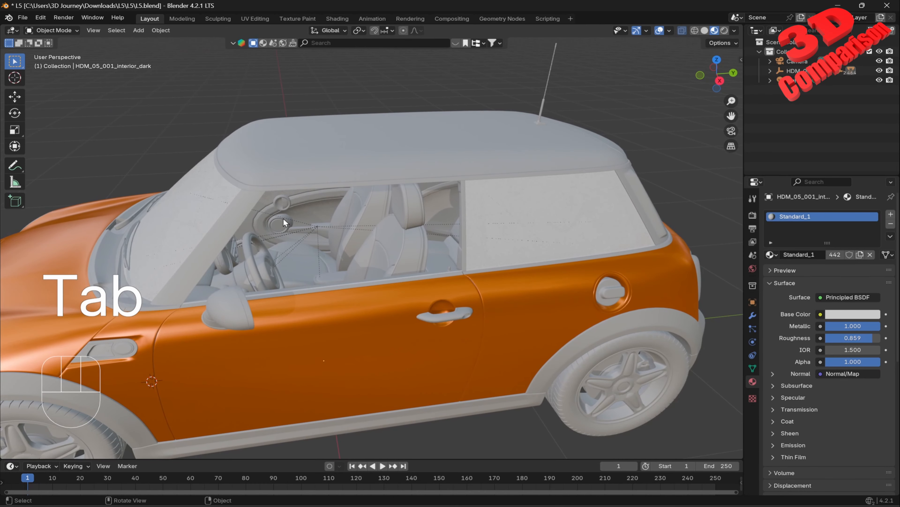
{"action": "left_click", "coordinate": [293, 192]}
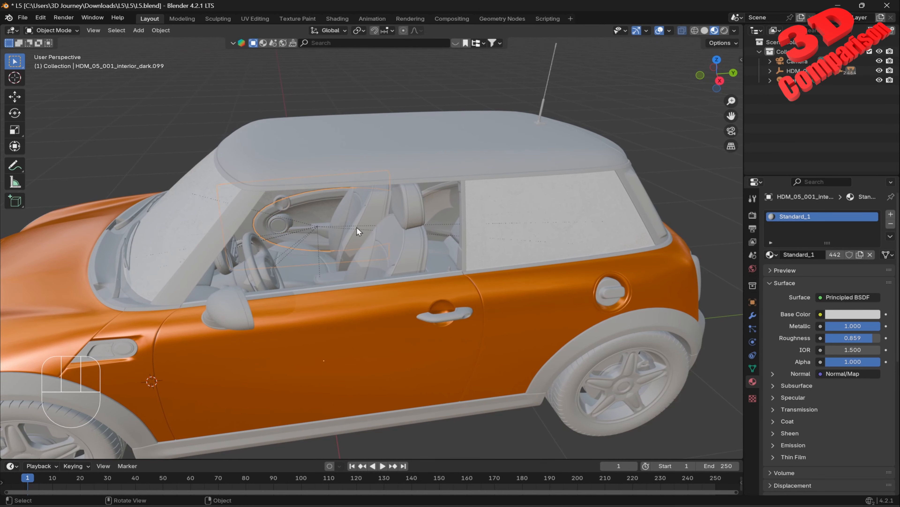
{"action": "key", "text": "g"}
{"action": "key", "text": "Escape"}
{"action": "middle_click_drag", "start_coordinate": [413, 209], "coordinate": [307, 217]}
{"action": "left_click", "coordinate": [456, 219]}
{"action": "key", "text": "g"}
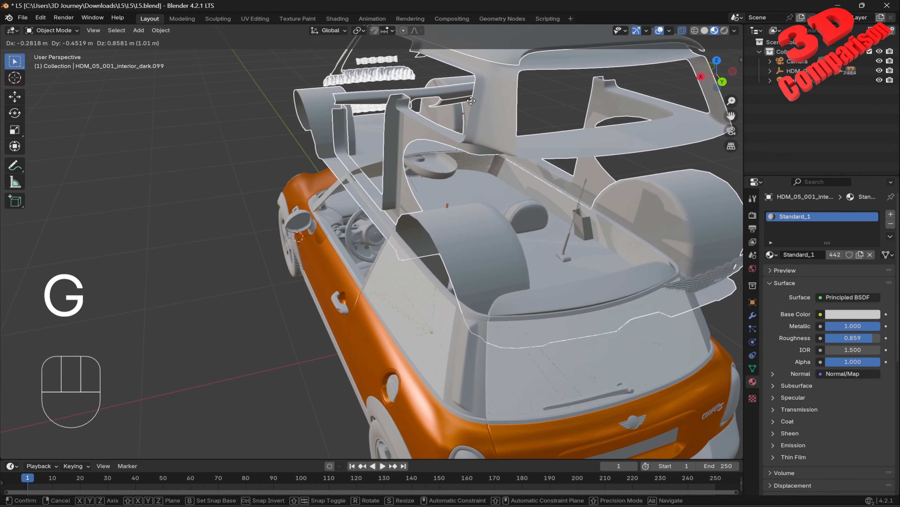
{"action": "key", "text": "Escape"}
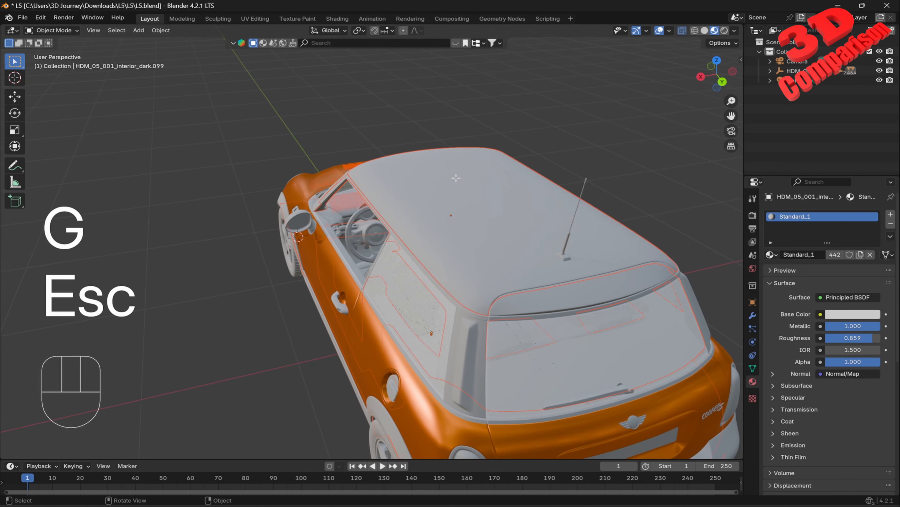
Separate the dark interior mesh containing the roof lining by loose parts and return to Object Mode.
{"action": "key", "text": "Tab"}
{"action": "key", "text": "a"}
{"action": "key", "text": "p"}
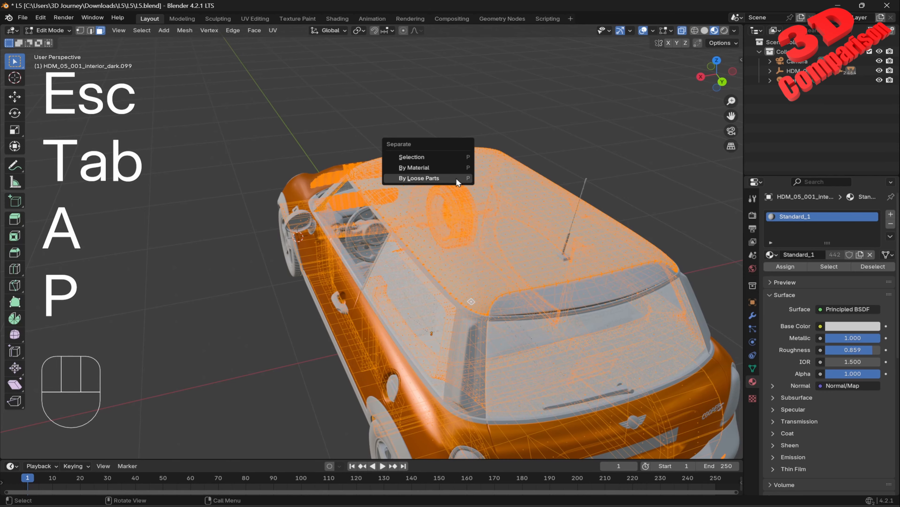
{"action": "left_click", "coordinate": [456, 177]}
{"action": "key", "text": "Tab"}
Hide the roof lining and outer roof panel to expose the cabin and the driver's door trim from above.
{"action": "key", "text": "h"}
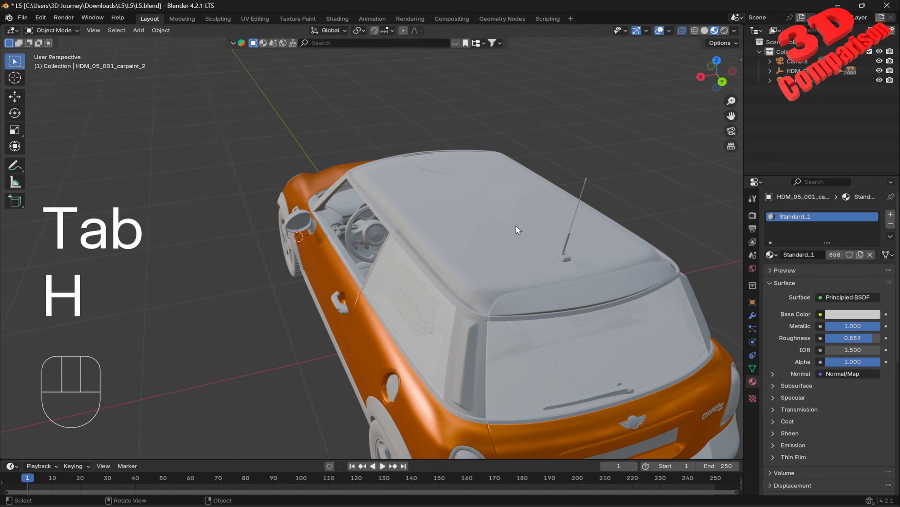
{"action": "key", "text": "h"}
{"action": "middle_click_drag", "start_coordinate": [502, 225], "coordinate": [378, 241]}
{"action": "scroll", "coordinate": [386, 284], "scroll_direction": "up", "scroll_amount": 5}
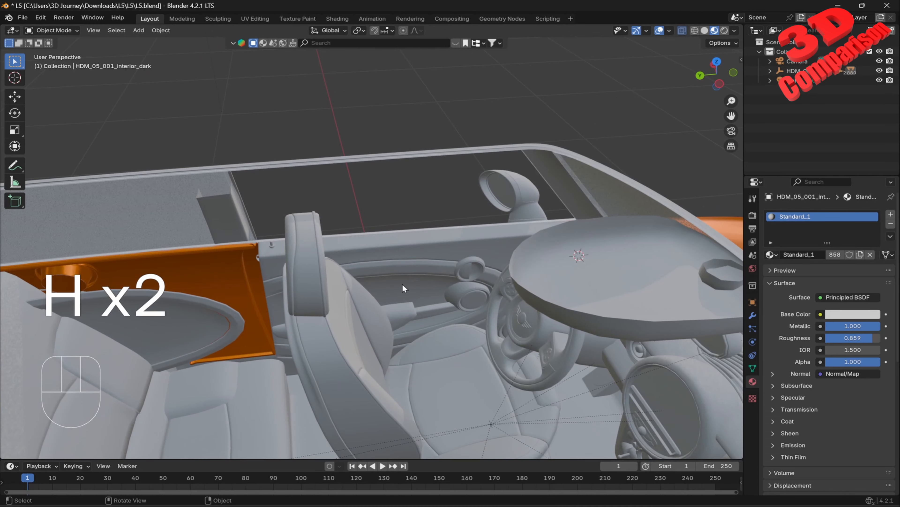
{"action": "middle_click_drag", "start_coordinate": [375, 290], "coordinate": [403, 253], "text": "shift"}
Select the silver interior trim mesh and test-move it to see which parts it includes, cancelling the move.
{"action": "left_click", "coordinate": [402, 253]}
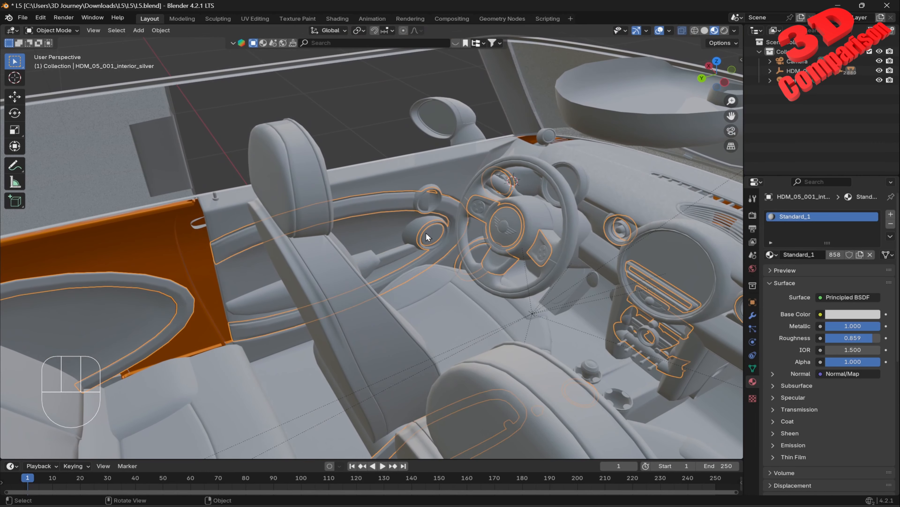
{"action": "scroll", "coordinate": [427, 238], "scroll_direction": "up", "scroll_amount": 2}
{"action": "key", "text": "g"}
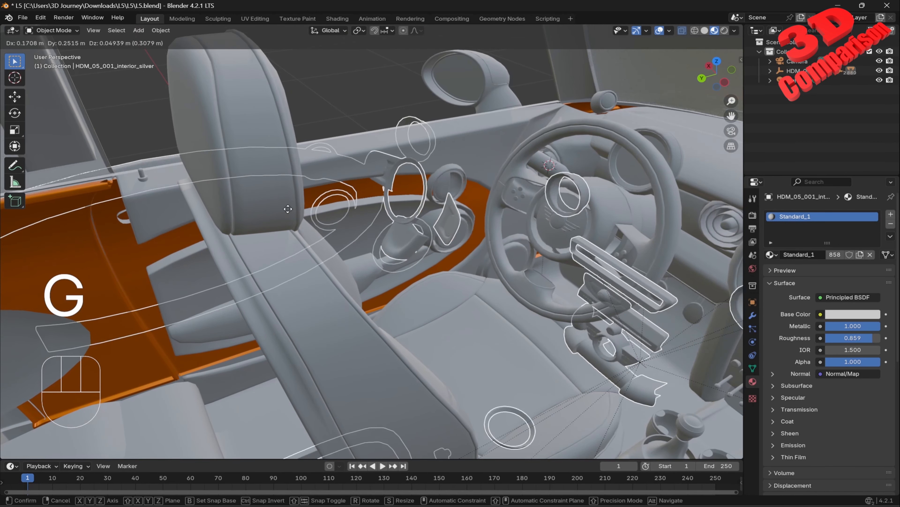
{"action": "key", "text": "Escape"}
{"action": "scroll", "coordinate": [412, 229], "scroll_direction": "down", "scroll_amount": 4}
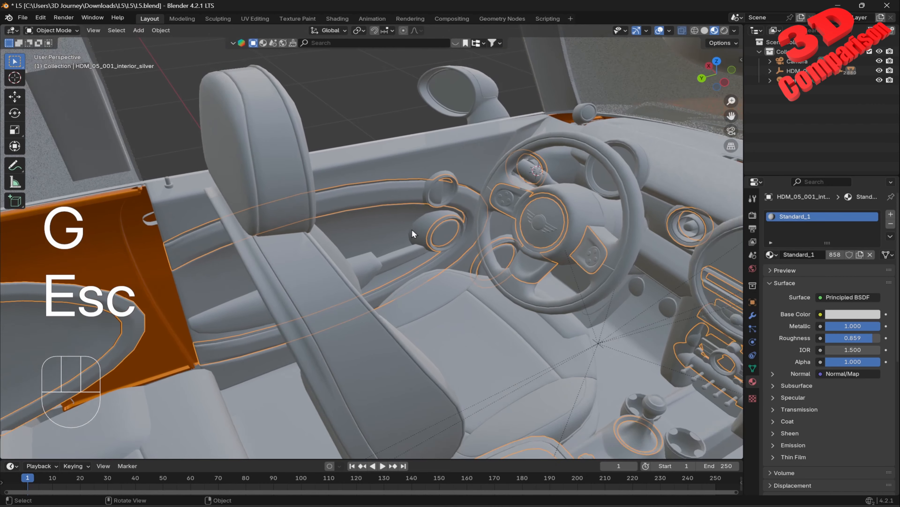
{"action": "middle_click_drag", "start_coordinate": [424, 265], "coordinate": [498, 244]}
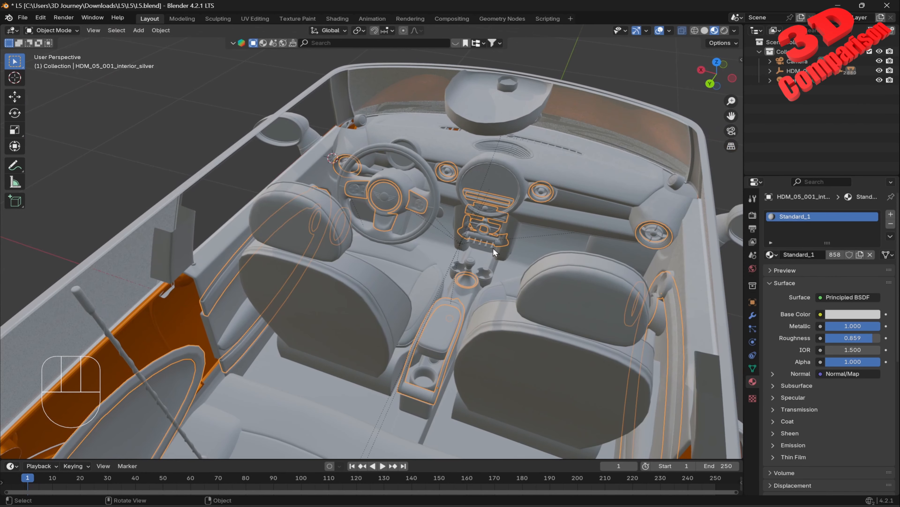
Separate the entire silver interior trim mesh by loose parts and return to Object Mode.
{"action": "key", "text": "Tab"}
{"action": "key", "text": "a"}
{"action": "key", "text": "p"}
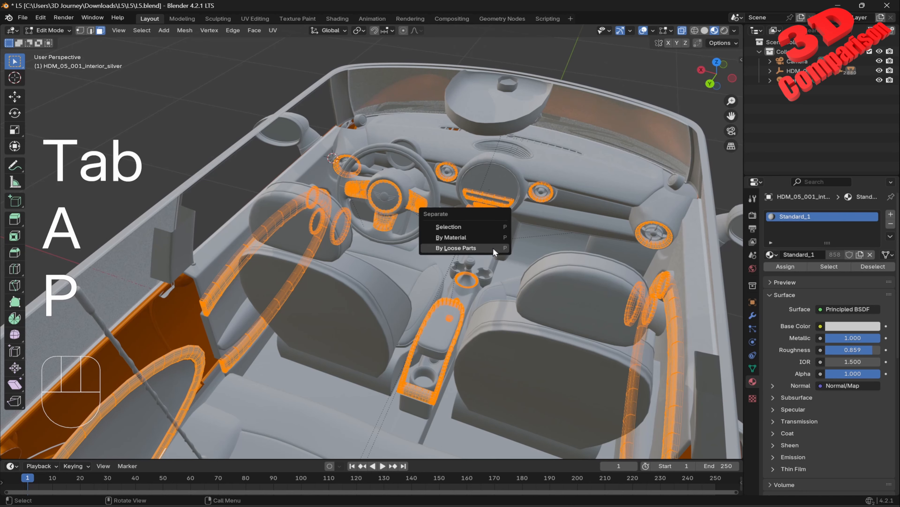
{"action": "left_click", "coordinate": [494, 248]}
{"action": "key", "text": "Tab"}
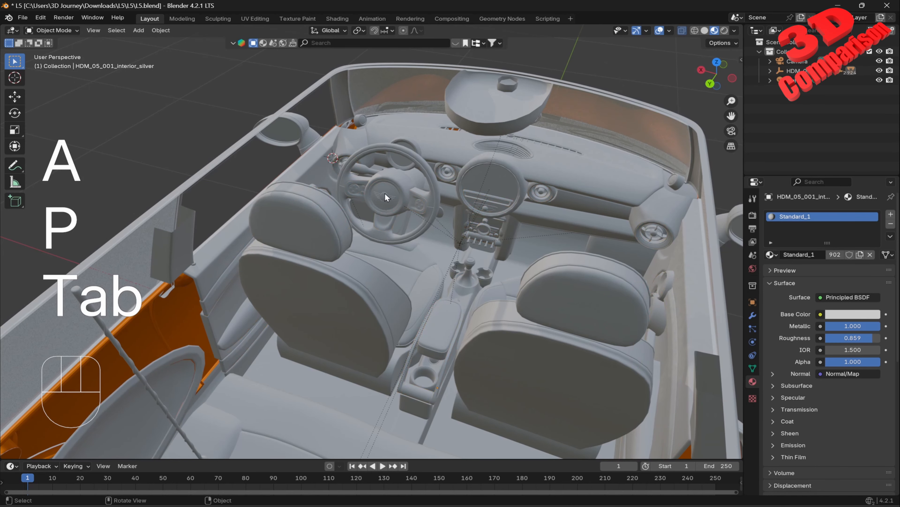
Select pieces around the driver's door trim and dashboard corner one by one to check how they are separated.
{"action": "middle_click_drag", "start_coordinate": [385, 193], "coordinate": [393, 204]}
{"action": "left_click", "coordinate": [397, 215]}
{"action": "left_click", "coordinate": [401, 226]}
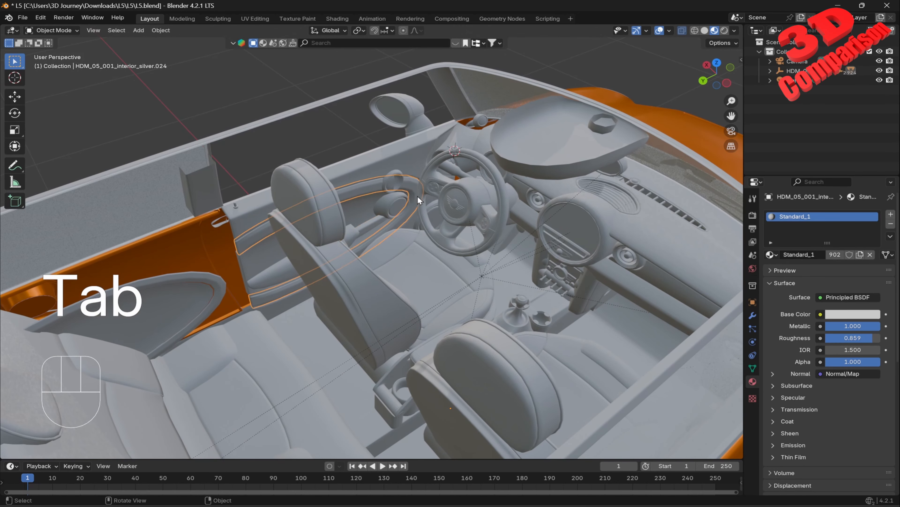
{"action": "left_click", "coordinate": [400, 174]}
{"action": "left_click", "coordinate": [424, 152]}
{"action": "left_click", "coordinate": [431, 126]}
{"action": "left_click", "coordinate": [468, 136]}
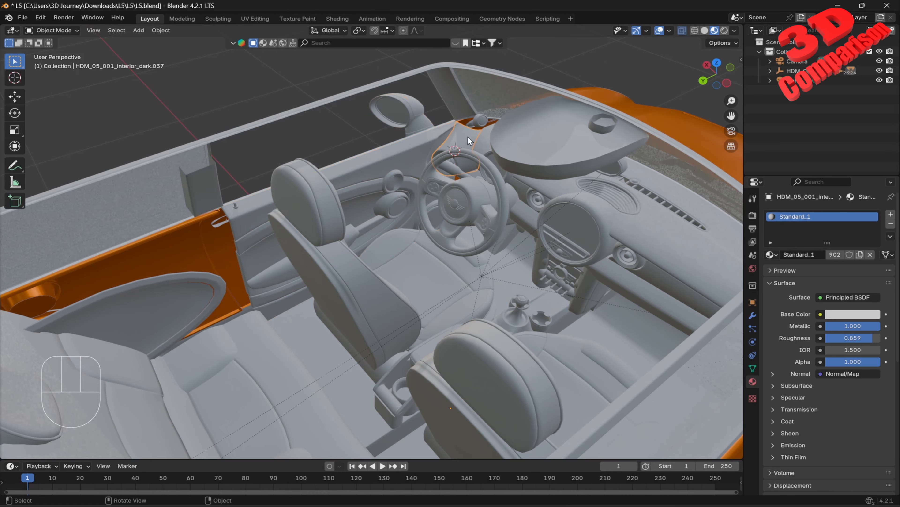
{"action": "left_click", "coordinate": [476, 120]}
{"action": "left_click", "coordinate": [305, 198]}
{"action": "middle_click_drag", "start_coordinate": [356, 211], "coordinate": [400, 228]}
{"action": "left_click", "coordinate": [394, 245]}
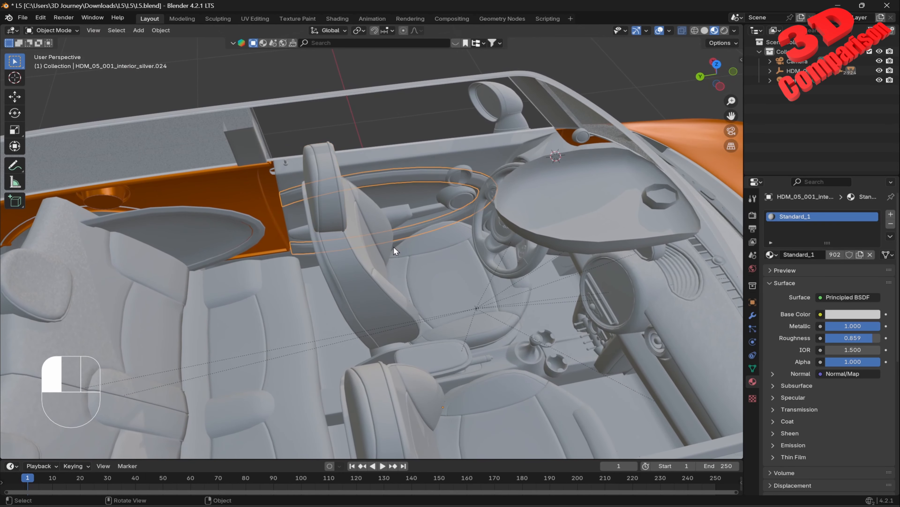
Separate the light interior mesh shared by the seats and door armrests by loose parts and return to Object Mode.
{"action": "left_click", "coordinate": [398, 219]}
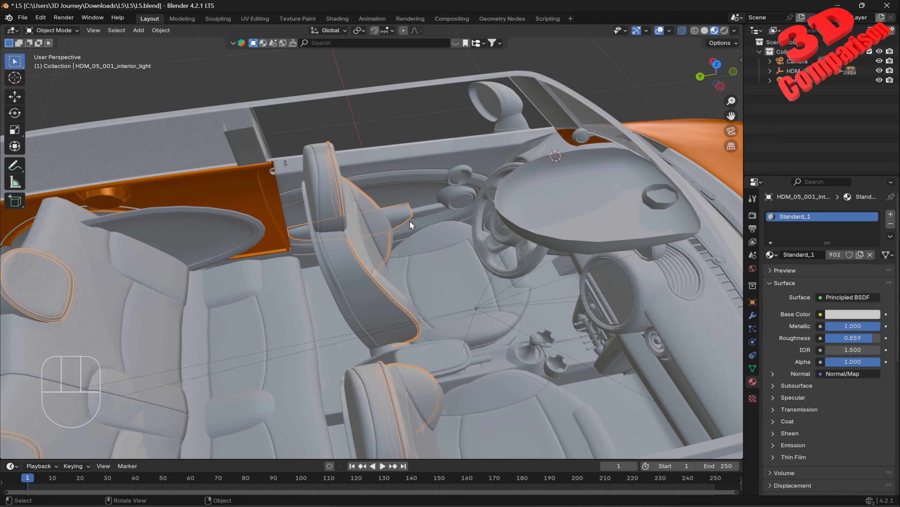
{"action": "middle_click_drag", "start_coordinate": [410, 220], "coordinate": [497, 224]}
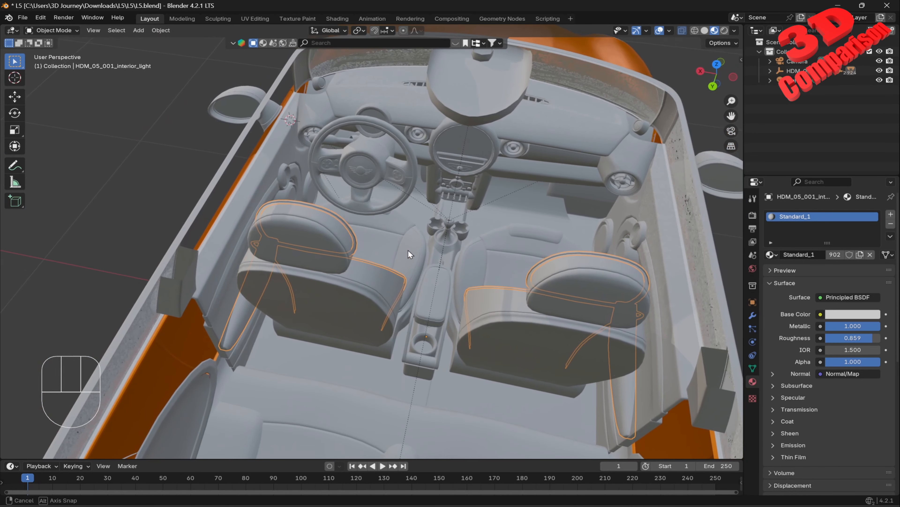
{"action": "middle_click_drag", "start_coordinate": [412, 255], "coordinate": [439, 241], "text": "shift"}
{"action": "middle_click_drag", "start_coordinate": [440, 241], "coordinate": [413, 256]}
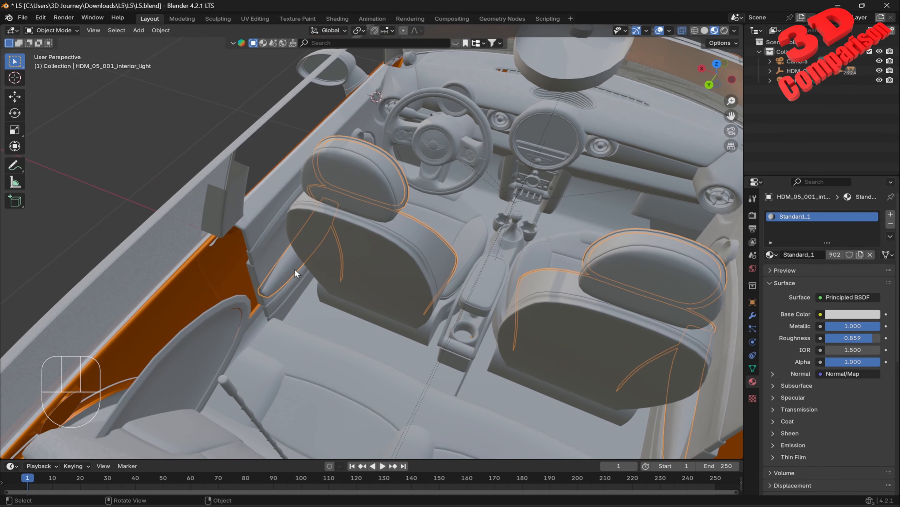
{"action": "key", "text": "Tab"}
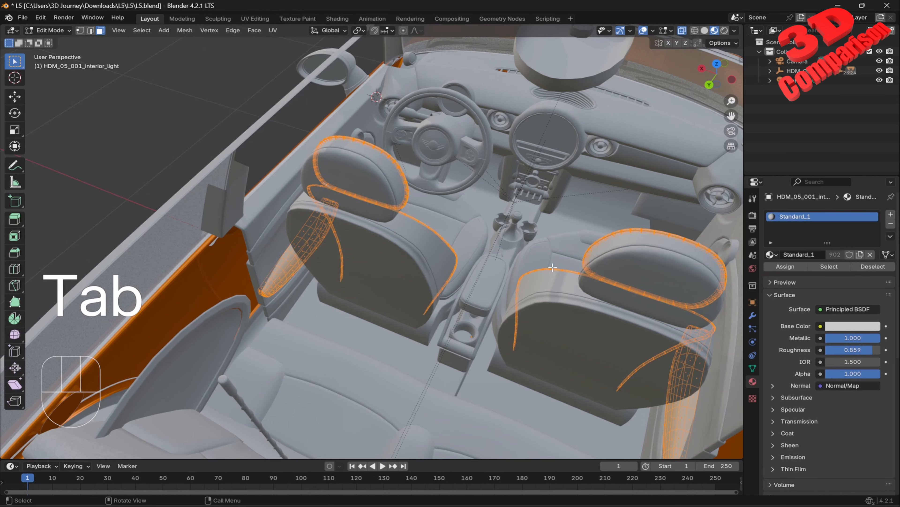
{"action": "key", "text": "a"}
{"action": "key", "text": "p"}
{"action": "left_click", "coordinate": [553, 267]}
{"action": "key", "text": "Tab"}
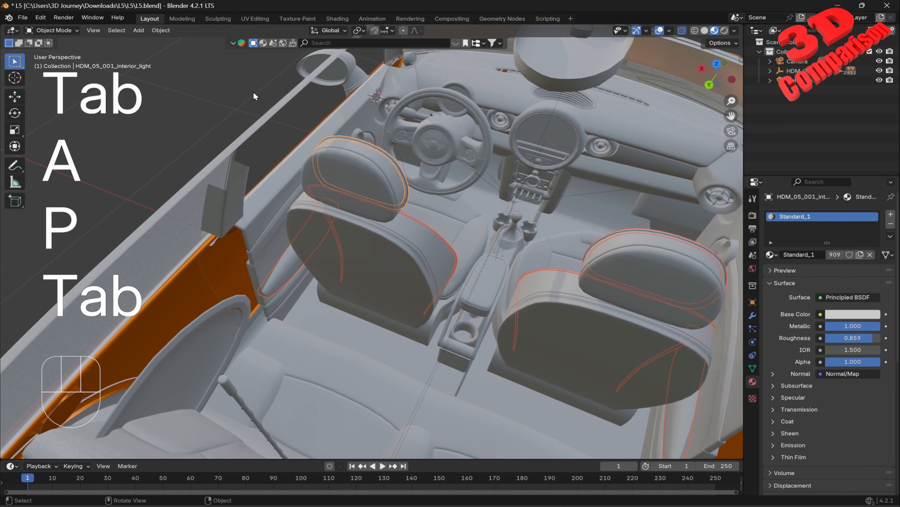
Select the light armrest pieces on both doors to check that they are separate, and clear the selection.
{"action": "left_click", "coordinate": [294, 268]}
{"action": "left_click", "coordinate": [677, 415]}
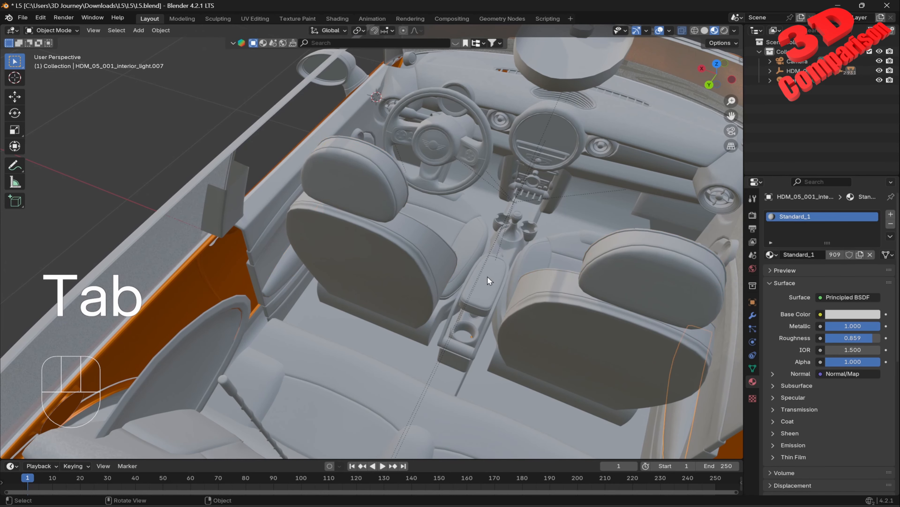
{"action": "middle_click_drag", "start_coordinate": [487, 277], "coordinate": [443, 257]}
{"action": "left_click", "coordinate": [315, 287]}
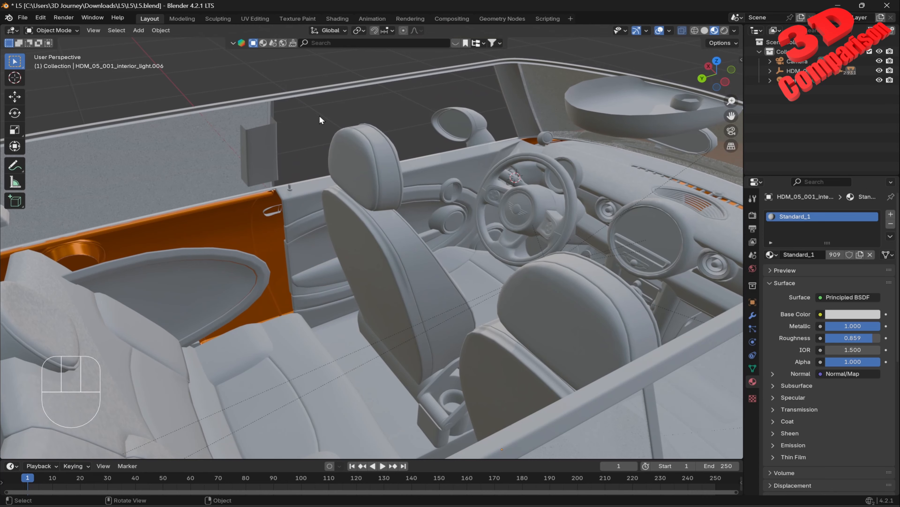
{"action": "scroll", "coordinate": [320, 117], "scroll_direction": "down", "scroll_amount": 4}
{"action": "left_click", "coordinate": [323, 124]}
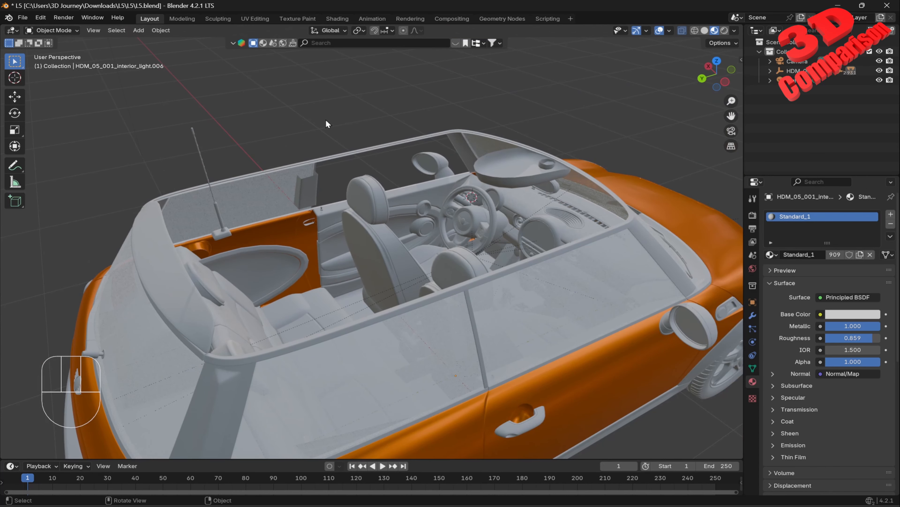
Box-select the cabin parts, try to drop the passenger side from the selection, and isolate the selection in local view.
{"action": "left_click_drag", "start_coordinate": [283, 73], "coordinate": [563, 362]}
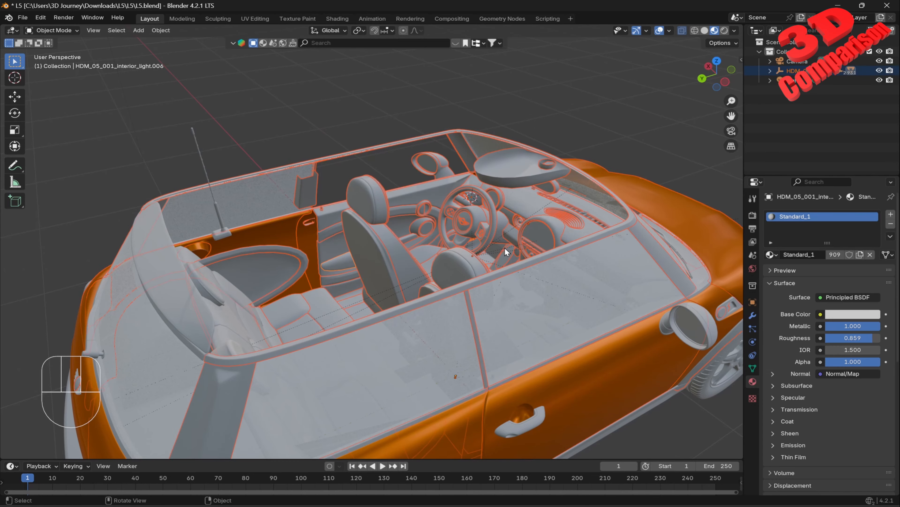
{"action": "middle_click_drag", "start_coordinate": [497, 252], "coordinate": [603, 213]}
{"action": "left_click_drag", "start_coordinate": [682, 138], "coordinate": [572, 303], "text": "ctrl"}
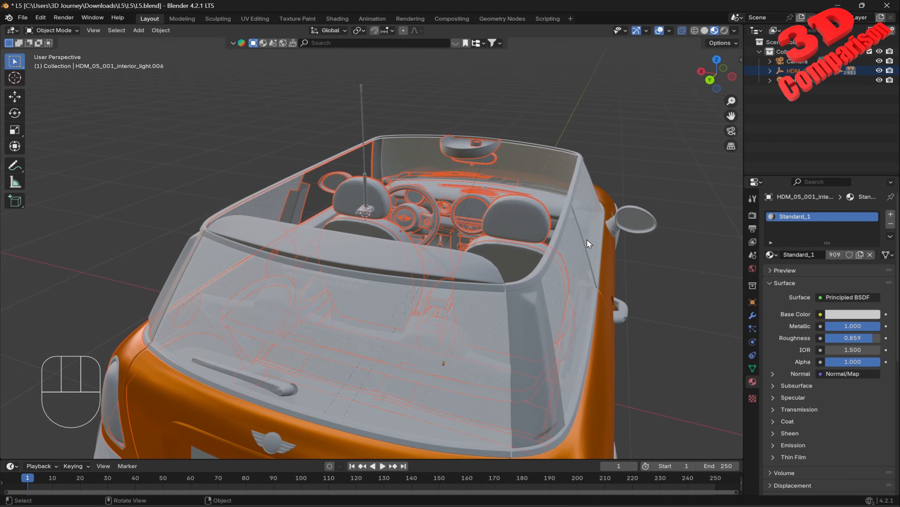
{"action": "middle_click_drag", "start_coordinate": [591, 229], "coordinate": [531, 228]}
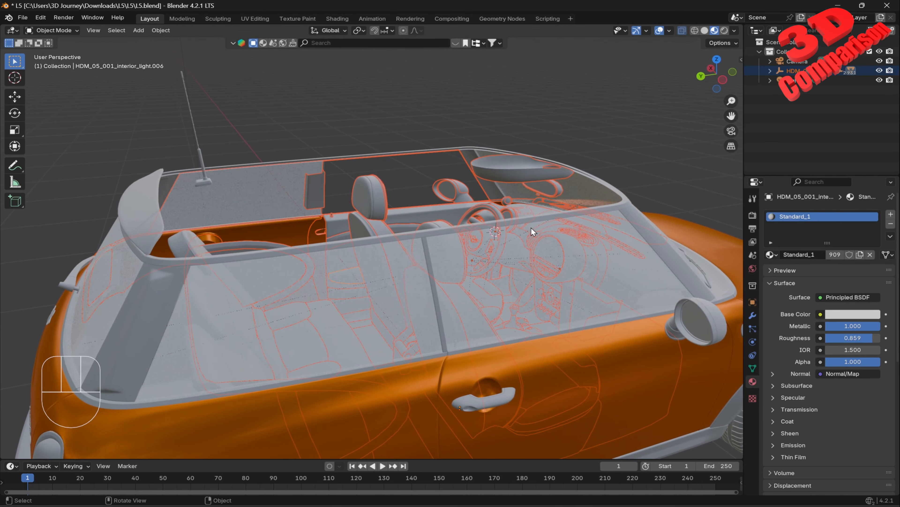
{"action": "key", "text": "KP_Divide"}
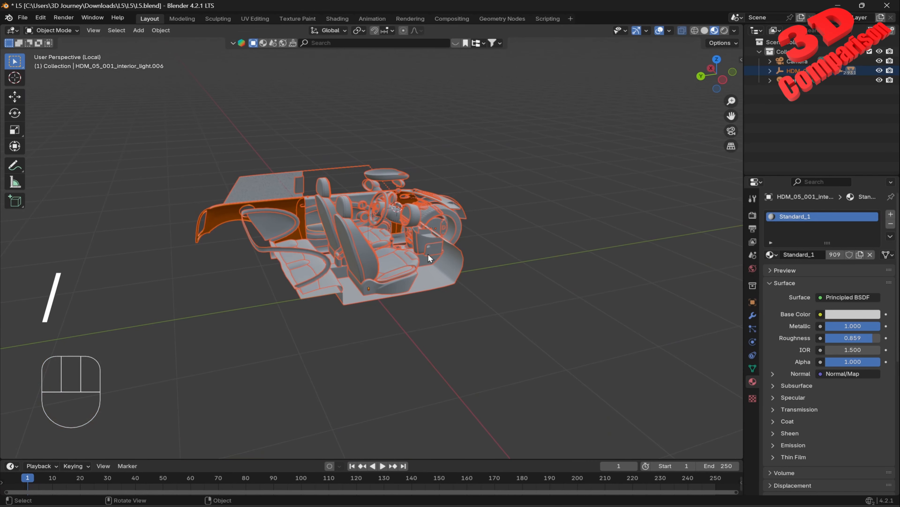
Deselect the passenger-side seat, floor and rear trim parts and isolate the remaining selection again.
{"action": "middle_click_drag", "start_coordinate": [275, 241], "coordinate": [413, 238]}
{"action": "scroll", "coordinate": [425, 239], "scroll_direction": "up", "scroll_amount": 4}
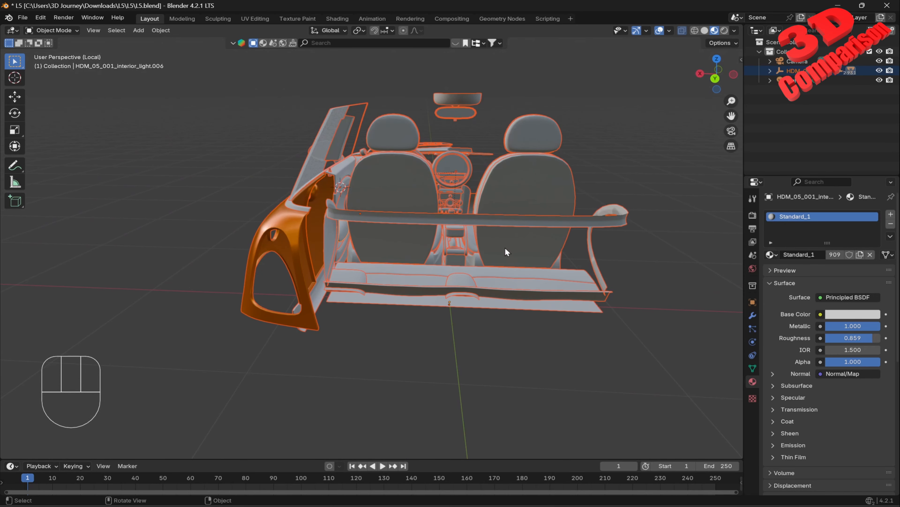
{"action": "left_click_drag", "start_coordinate": [649, 347], "coordinate": [517, 80], "text": "ctrl"}
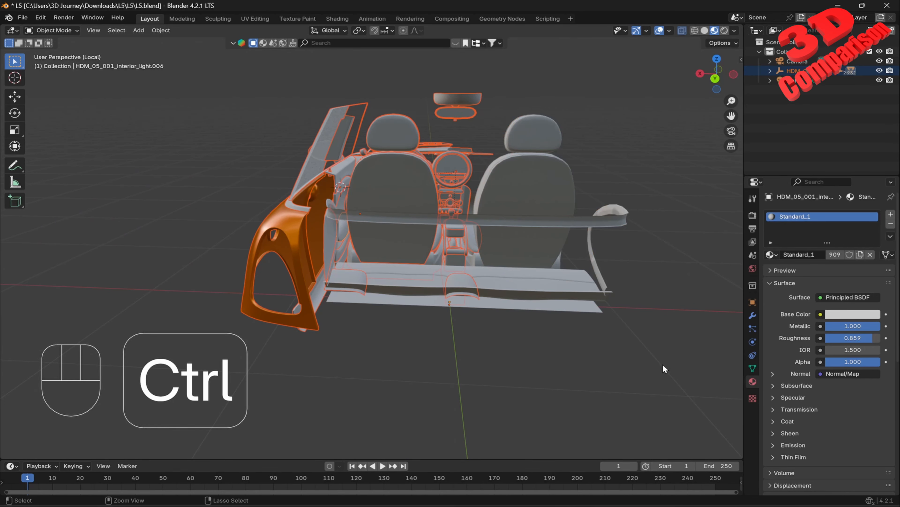
{"action": "key", "text": "KP_Divide"}
{"action": "key", "text": "KP_Divide"}
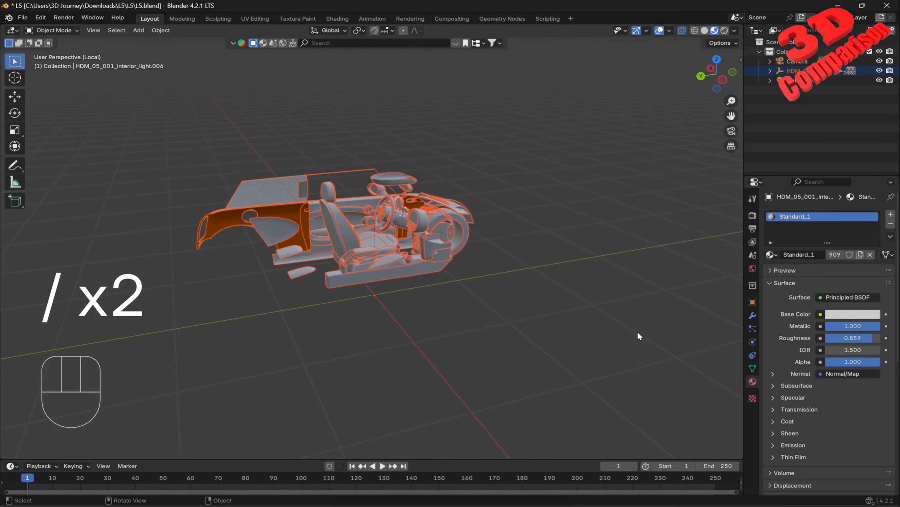
Deselect the remaining seat, steering wheel and dashboard parts and leave local view to check the reduced selection.
{"action": "middle_click_drag", "start_coordinate": [637, 331], "coordinate": [546, 303]}
{"action": "left_click_drag", "start_coordinate": [541, 338], "coordinate": [404, 139], "text": "ctrl"}
{"action": "key", "text": "KP_Divide"}
{"action": "key", "text": "KP_Divide"}
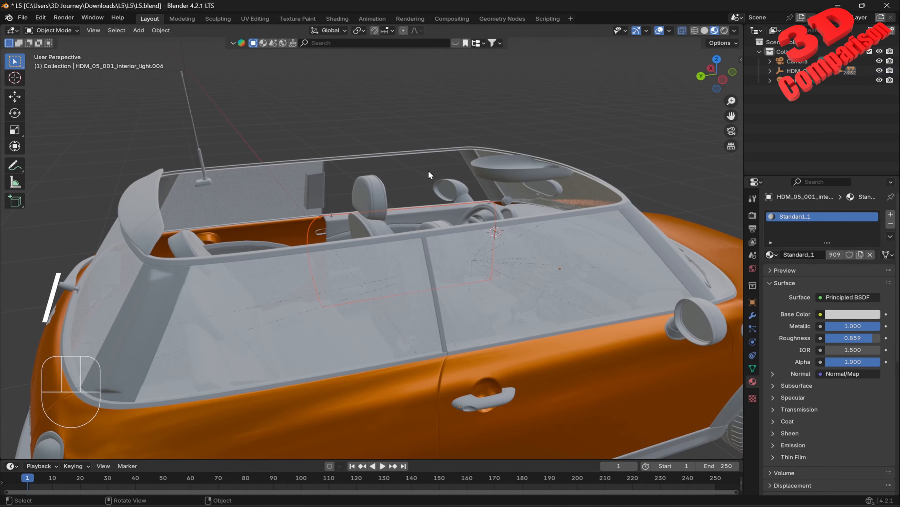
{"action": "key", "text": "KP_Divide"}
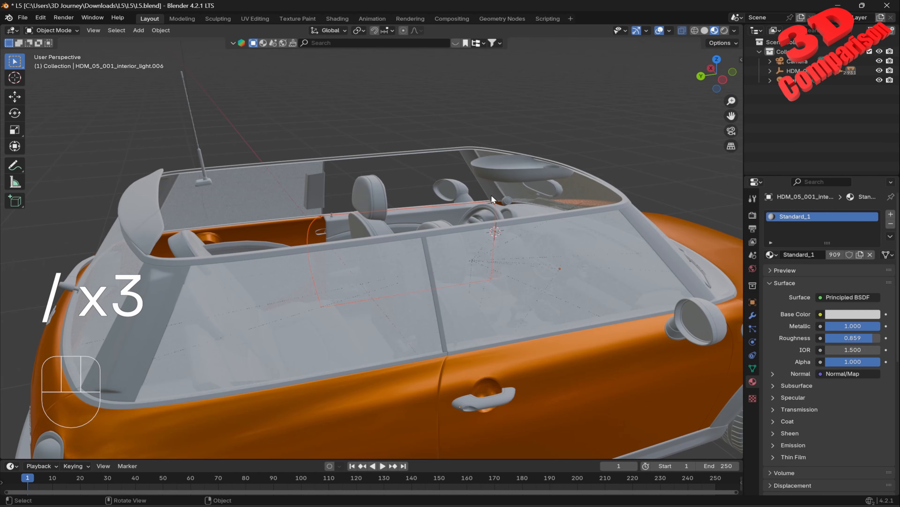
Select parts around the steering wheel and driver's door one by one to see which meshes are separate.
{"action": "middle_click_drag", "start_coordinate": [470, 192], "coordinate": [451, 209]}
{"action": "left_click", "coordinate": [451, 213]}
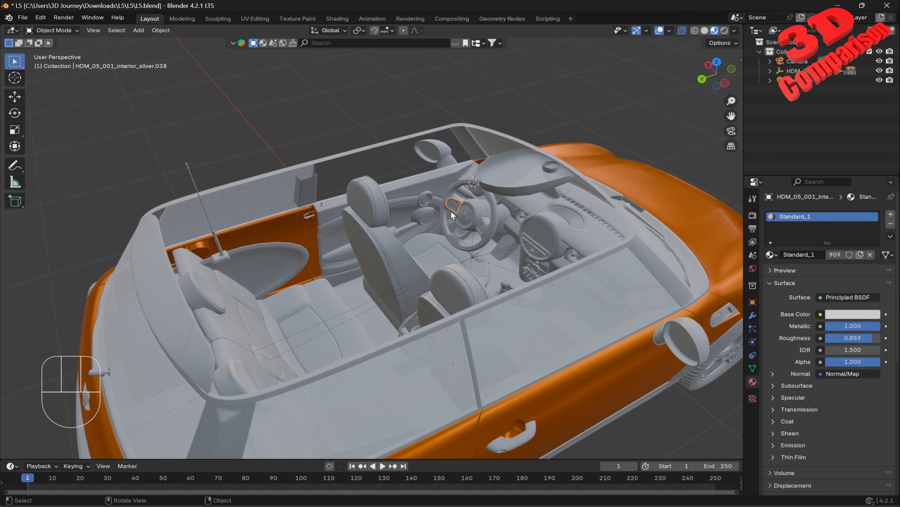
{"action": "left_click", "coordinate": [450, 214]}
{"action": "scroll", "coordinate": [472, 218], "scroll_direction": "up", "scroll_amount": 5}
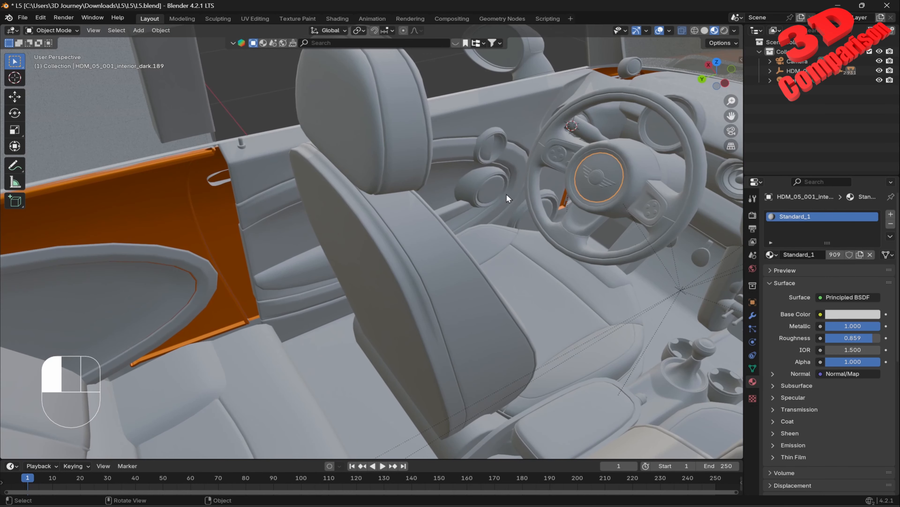
{"action": "left_click", "coordinate": [506, 195]}
{"action": "middle_click_drag", "start_coordinate": [520, 210], "coordinate": [497, 264], "text": "shift"}
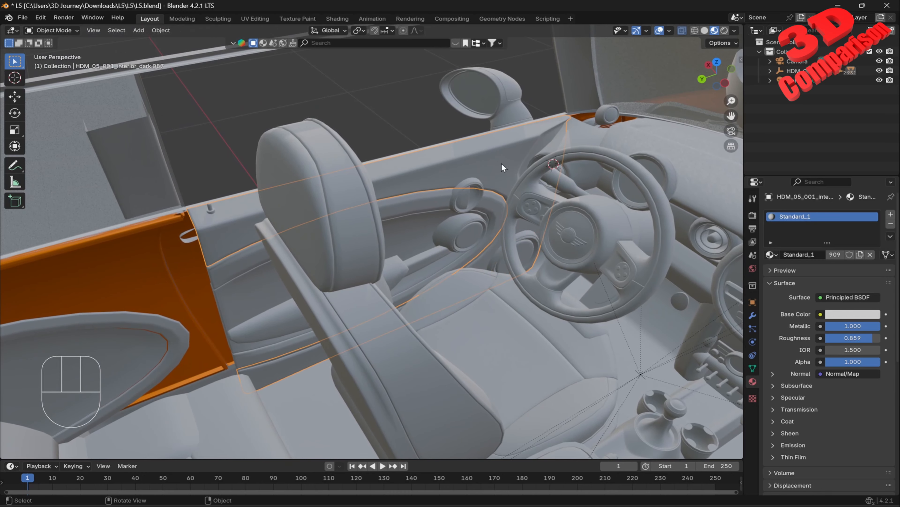
{"action": "left_click", "coordinate": [560, 146]}
{"action": "mouse_move", "coordinate": [553, 164]}
{"action": "middle_mouse_down"}
{"action": "mouse_move", "coordinate": [577, 177]}
{"action": "mouse_move", "coordinate": [562, 167]}
{"action": "middle_mouse_up"}
{"action": "left_click", "coordinate": [468, 223]}
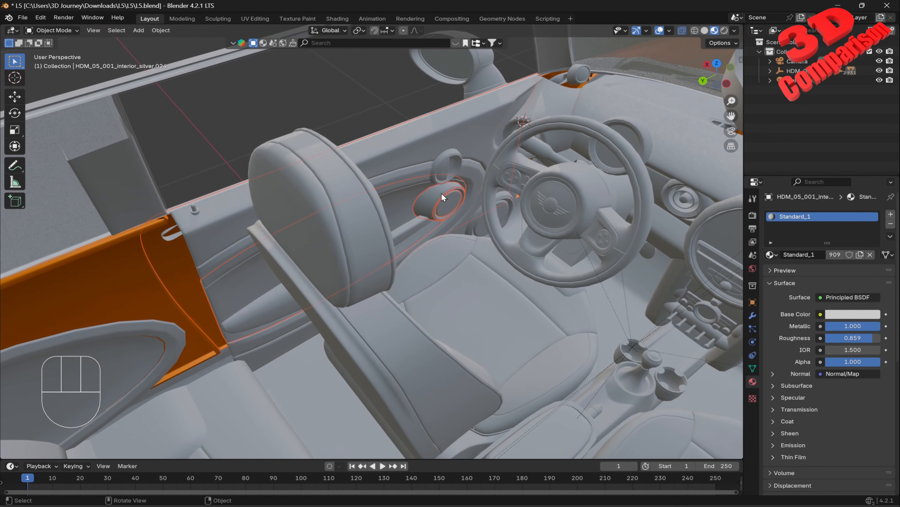
Check the driver's door trim piece by piece, selecting the round handle parts, silver surround and dark door panel.
{"action": "left_click", "coordinate": [446, 171]}
{"action": "left_click", "coordinate": [434, 202]}
{"action": "left_click", "coordinate": [430, 214]}
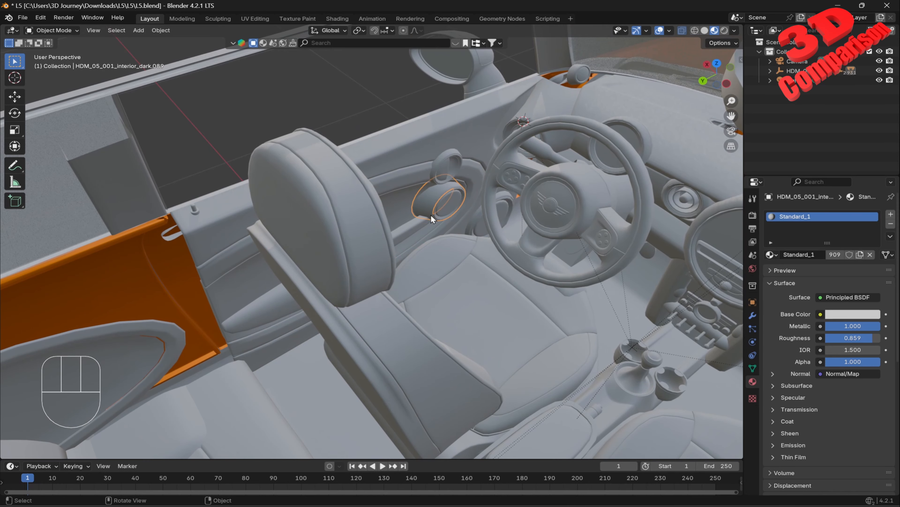
{"action": "left_click", "coordinate": [421, 221]}
{"action": "left_click", "coordinate": [421, 199]}
{"action": "left_click", "coordinate": [409, 180]}
{"action": "left_click", "coordinate": [419, 170]}
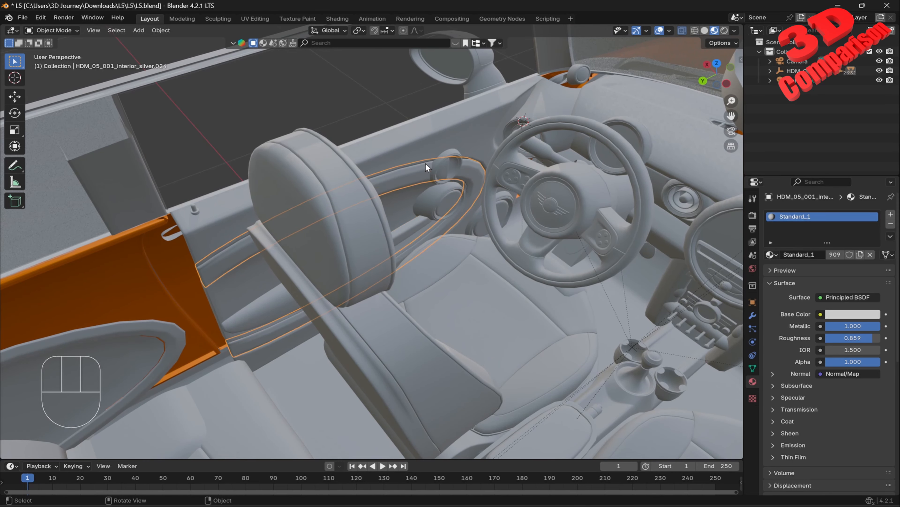
{"action": "left_click", "coordinate": [436, 157]}
{"action": "scroll", "coordinate": [452, 156], "scroll_direction": "down", "scroll_amount": 4}
{"action": "left_click", "coordinate": [455, 160]}
{"action": "left_click", "coordinate": [476, 156]}
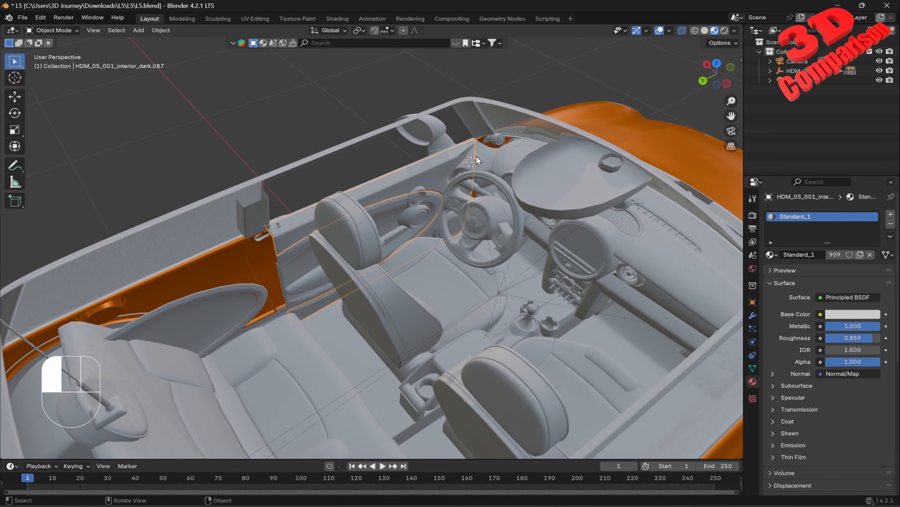
{"action": "left_click", "coordinate": [447, 185]}
{"action": "left_click", "coordinate": [450, 177]}
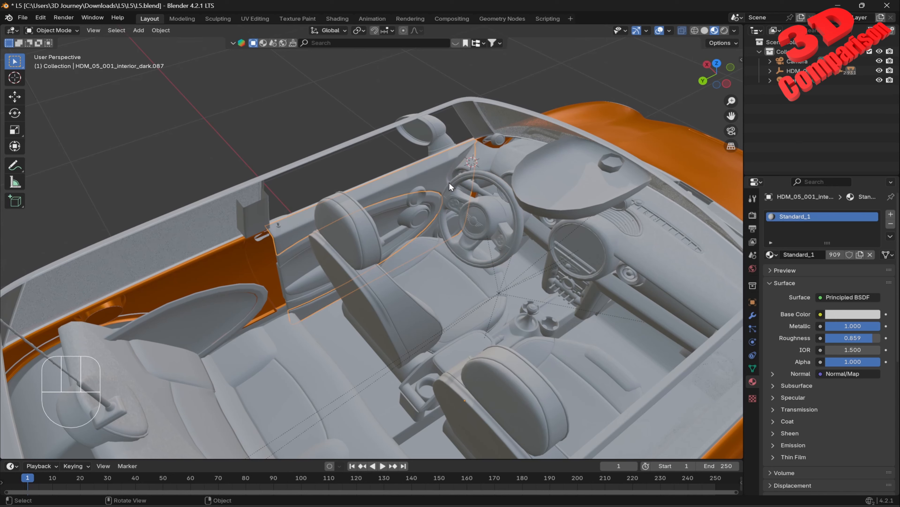
Trial-move the dark door panel, silver surround and light armrest individually to check their extent, cancelling each move.
{"action": "key", "text": "g"}
{"action": "key", "text": "Escape"}
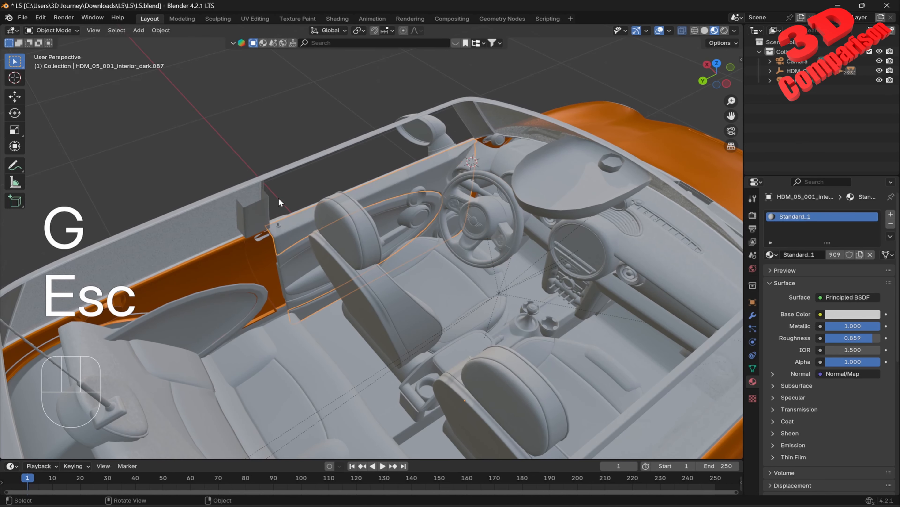
{"action": "left_click", "coordinate": [290, 252]}
{"action": "key", "text": "g"}
{"action": "key", "text": "Escape"}
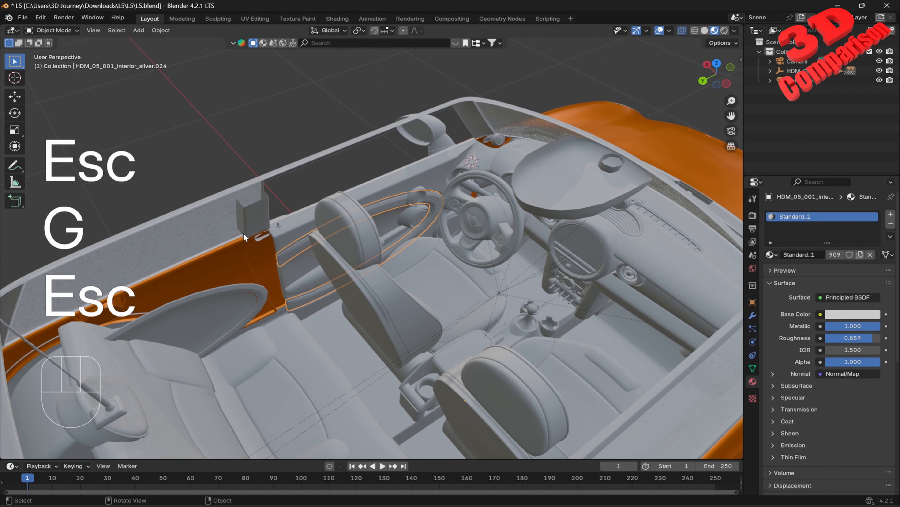
{"action": "left_click", "coordinate": [300, 273]}
{"action": "key", "text": "g"}
{"action": "key", "text": "Escape"}
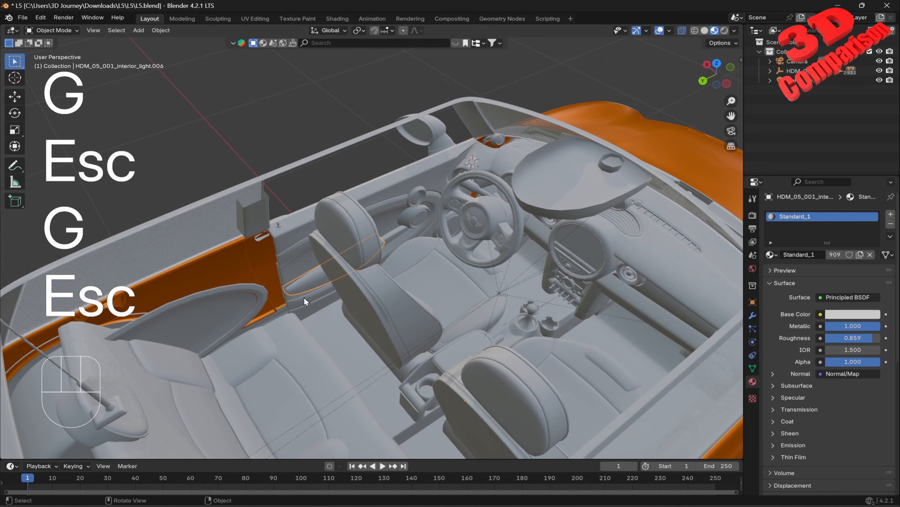
Select the driver's dark door panel together with its silver surround, inner insert, armrest and round handle parts.
{"action": "left_click", "coordinate": [302, 311]}
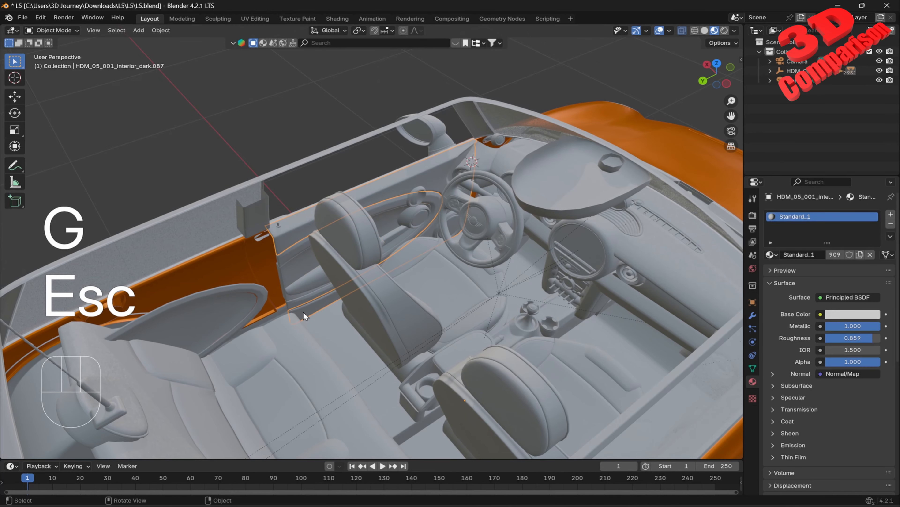
{"action": "middle_click_drag", "start_coordinate": [328, 243], "coordinate": [441, 235]}
{"action": "scroll", "coordinate": [395, 256], "scroll_direction": "up", "scroll_amount": 6}
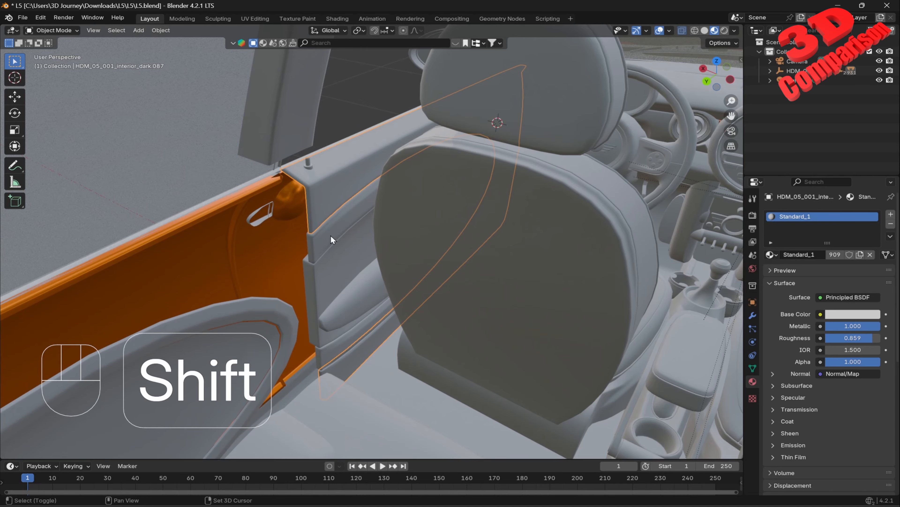
{"action": "left_click", "coordinate": [338, 270], "text": "shift"}
{"action": "left_click", "coordinate": [337, 270], "text": "shift"}
{"action": "left_click", "coordinate": [346, 295], "text": "shift"}
{"action": "middle_click_drag", "start_coordinate": [420, 267], "coordinate": [241, 282]}
{"action": "left_click", "coordinate": [480, 262], "text": "shift"}
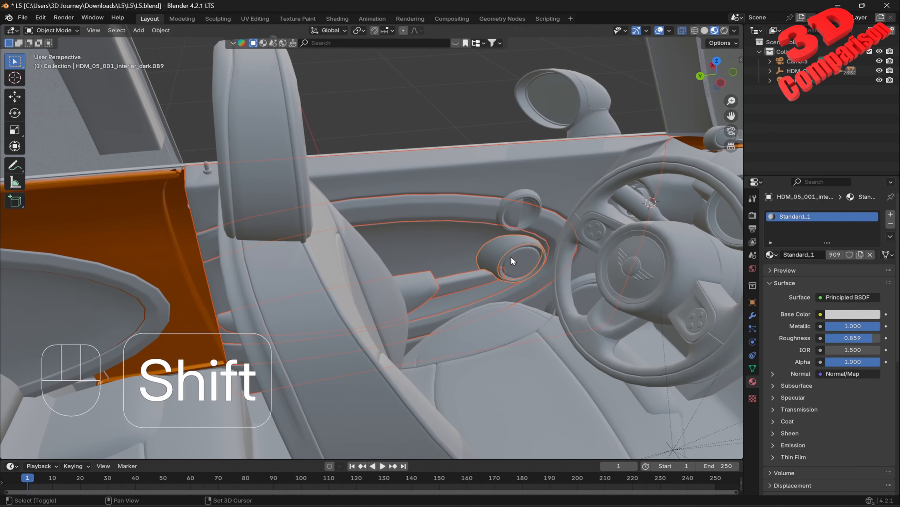
{"action": "left_click", "coordinate": [534, 197], "text": "shift"}
Add the upper round piece's inner part and the lower speaker housing to the door trim selection, trial-moving it for missing parts.
{"action": "middle_click_drag", "start_coordinate": [545, 223], "coordinate": [427, 304]}
{"action": "key", "text": "g"}
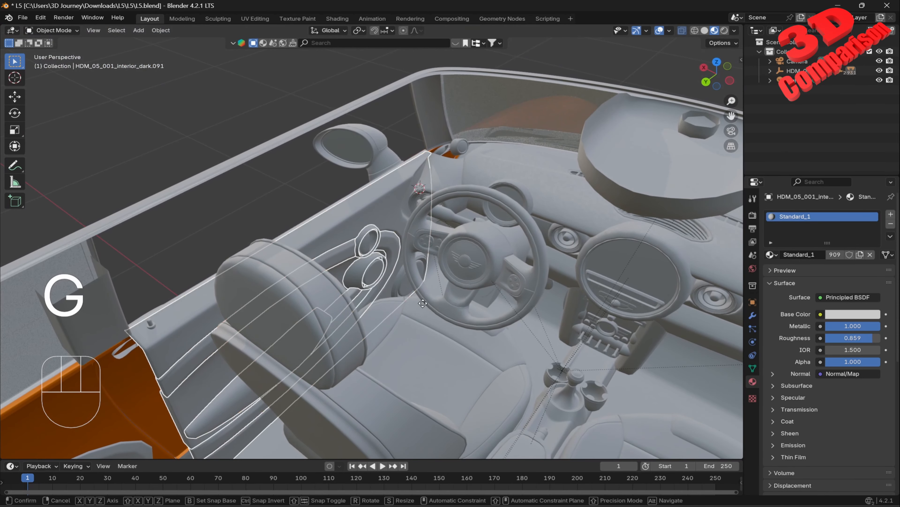
{"action": "key", "text": "Escape"}
{"action": "left_click", "coordinate": [374, 242], "text": "shift"}
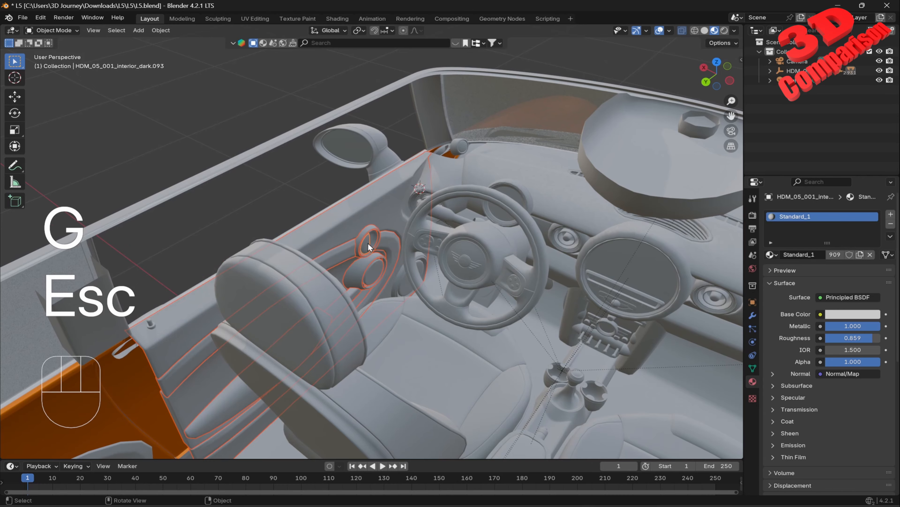
{"action": "left_click", "coordinate": [404, 279], "text": "shift"}
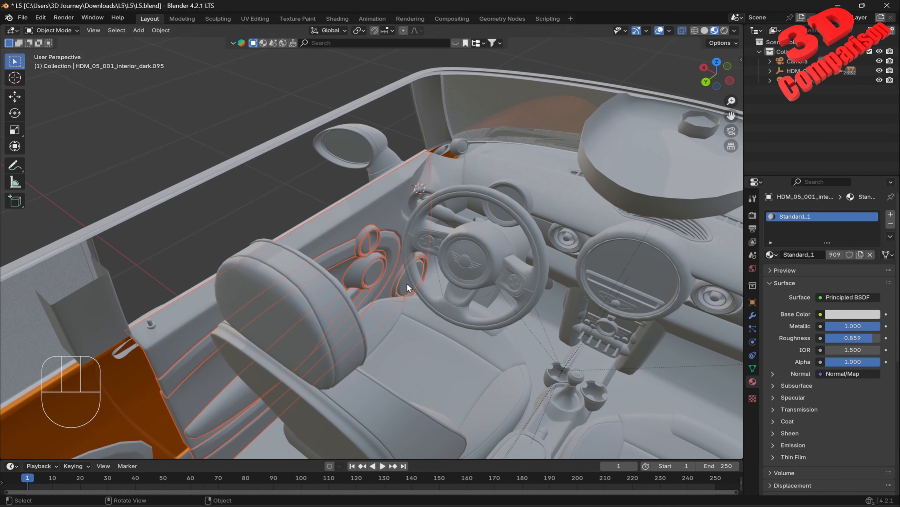
{"action": "key", "text": "g"}
{"action": "key", "text": "Escape"}
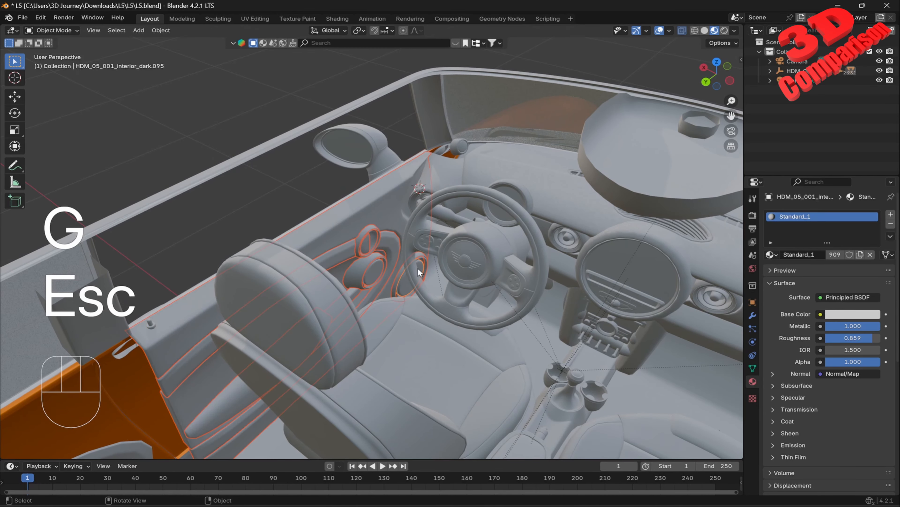
Add the silver rings of the lower speaker and upper round piece to the selection, and cancel the trial moves.
{"action": "scroll", "coordinate": [418, 267], "scroll_direction": "up", "scroll_amount": 6}
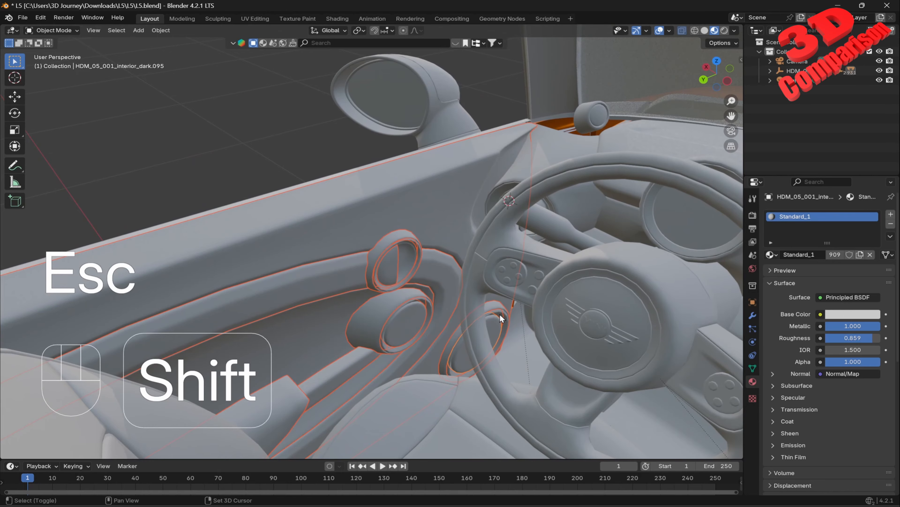
{"action": "left_click", "coordinate": [501, 315], "text": "shift"}
{"action": "key", "text": "g"}
{"action": "key", "text": "Escape"}
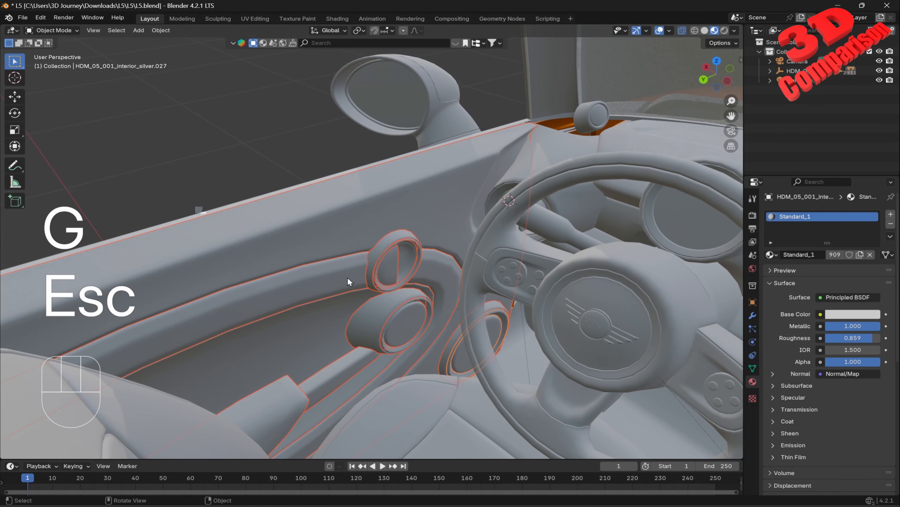
{"action": "left_click", "coordinate": [418, 262], "text": "shift"}
{"action": "scroll", "coordinate": [416, 268], "scroll_direction": "down", "scroll_amount": 6}
{"action": "key", "text": "g"}
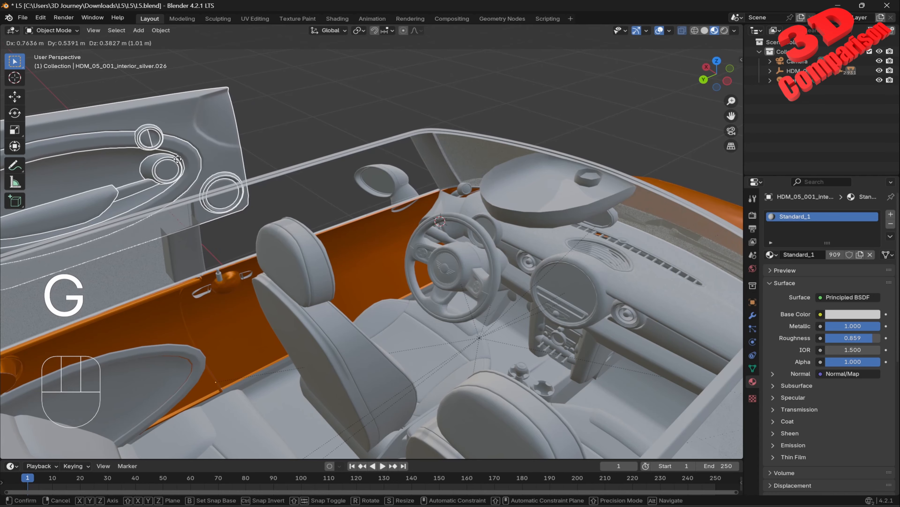
{"action": "key", "text": "Escape"}
Add the small lock pin on the door's upper rear edge to the interior trim selection.
{"action": "scroll", "coordinate": [228, 293], "scroll_direction": "up", "scroll_amount": 3}
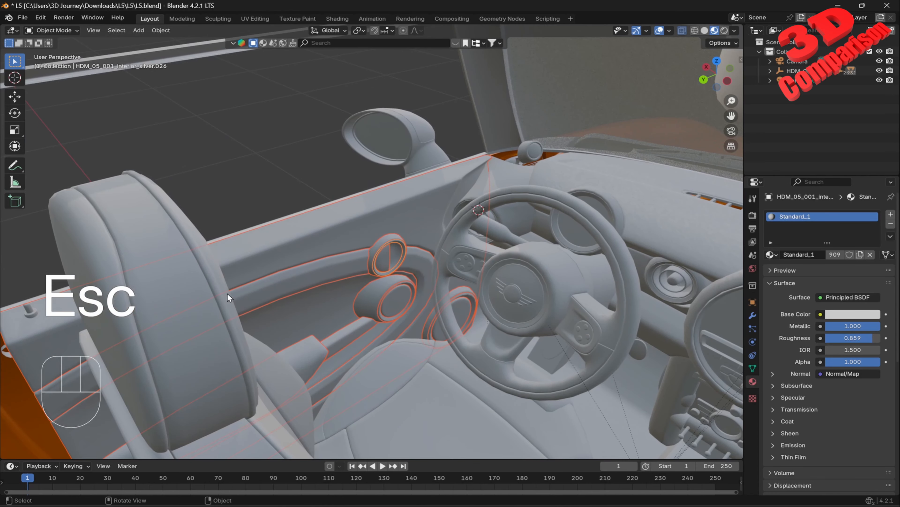
{"action": "middle_click_drag", "start_coordinate": [225, 293], "coordinate": [390, 257], "text": "shift"}
{"action": "scroll", "coordinate": [389, 252], "scroll_direction": "up", "scroll_amount": 3}
{"action": "middle_click_drag", "start_coordinate": [193, 274], "coordinate": [398, 234], "text": "shift"}
{"action": "scroll", "coordinate": [384, 247], "scroll_direction": "down", "scroll_amount": 8}
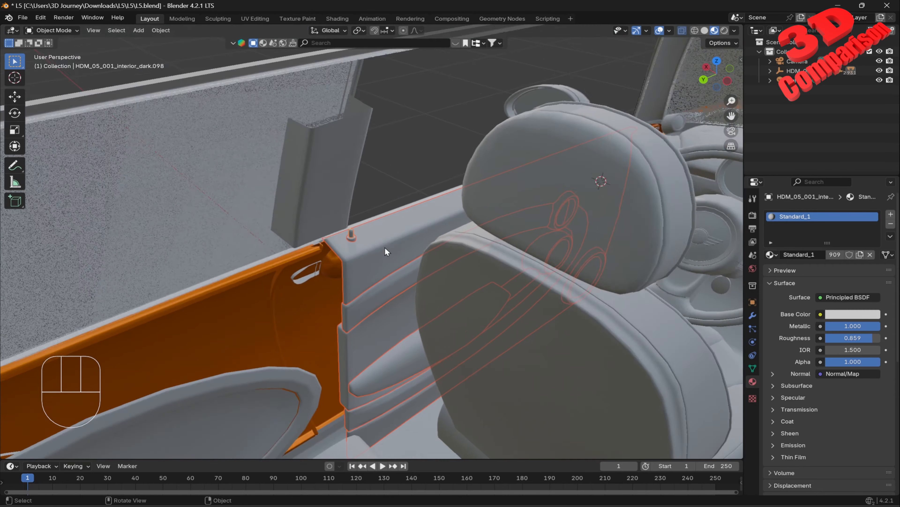
{"action": "left_click", "coordinate": [384, 250]}
Trial-move the complete door trim selection to check that no piece stays behind, cancelling the moves.
{"action": "key", "text": "g"}
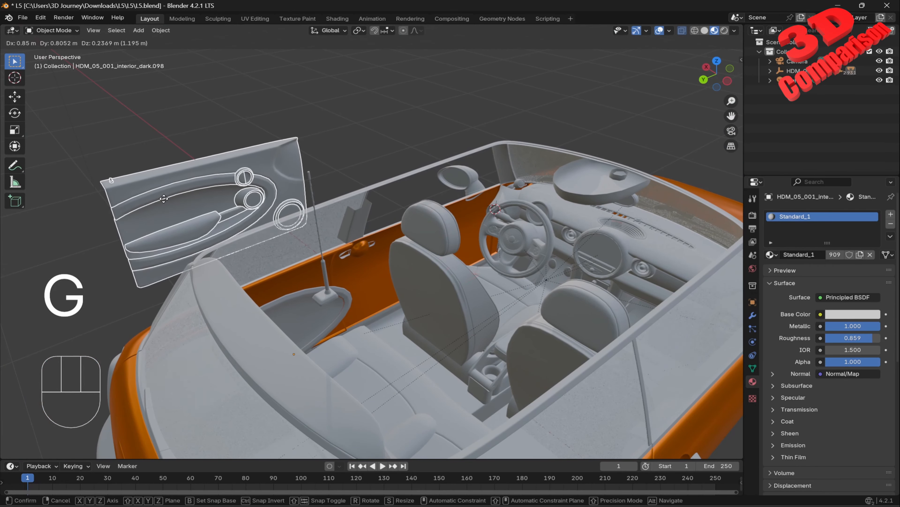
{"action": "key", "text": "Escape"}
{"action": "middle_click_drag", "start_coordinate": [171, 198], "coordinate": [363, 229]}
{"action": "key", "text": "g"}
{"action": "key", "text": "Escape"}
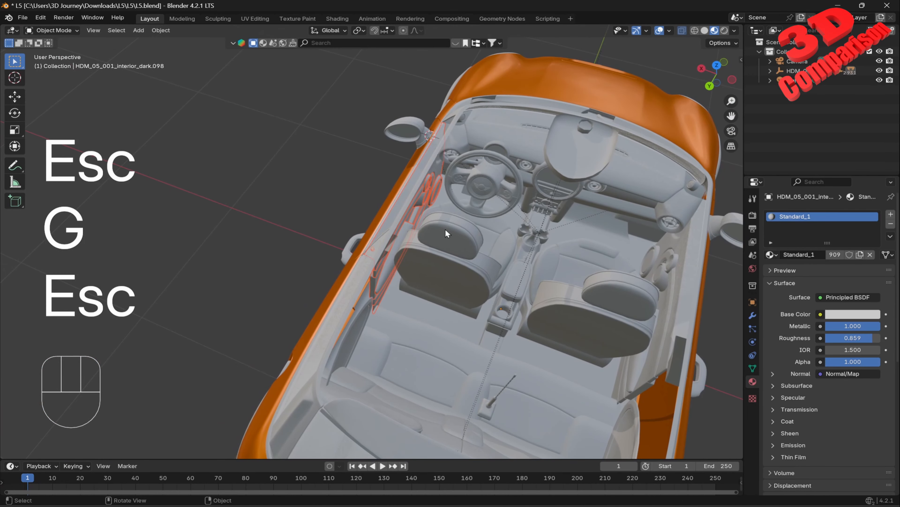
{"action": "middle_click_drag", "start_coordinate": [424, 235], "coordinate": [523, 198]}
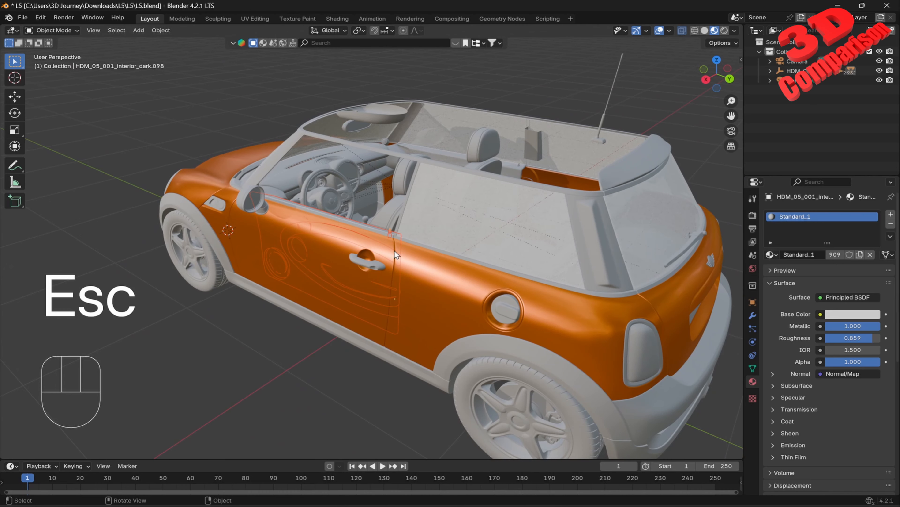
Parent the selected interior trim to the orange driver's door panel with Object (Keep Transform).
{"action": "scroll", "coordinate": [370, 246], "scroll_direction": "up", "scroll_amount": 3}
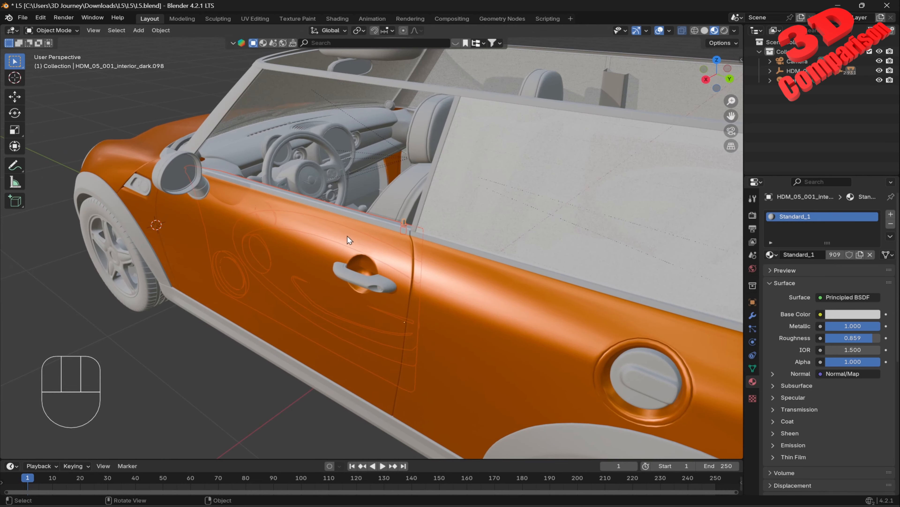
{"action": "left_click", "coordinate": [178, 225], "text": "shift"}
{"action": "key", "text": "ctrl+p"}
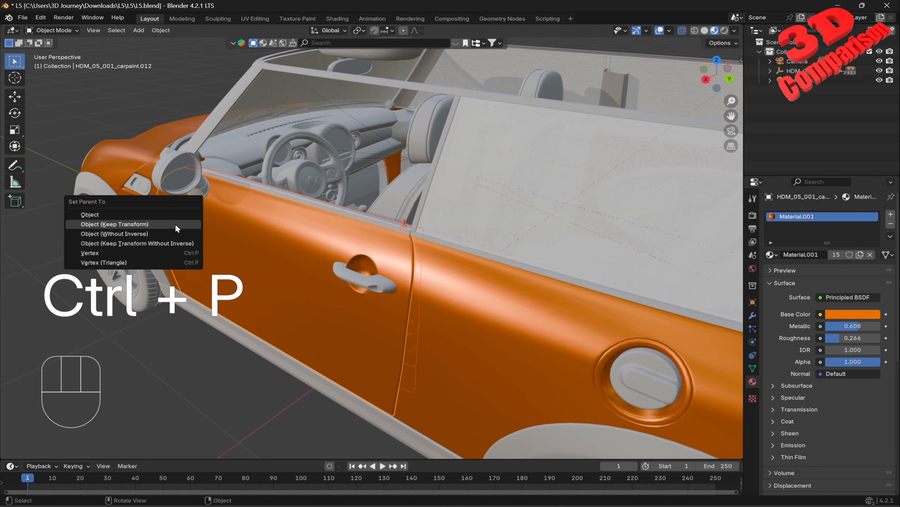
{"action": "left_click", "coordinate": [175, 223]}
Test the door's swing by rotating it about the global Z axis, and cancel the rotation.
{"action": "scroll", "coordinate": [175, 224], "scroll_direction": "down", "scroll_amount": 5}
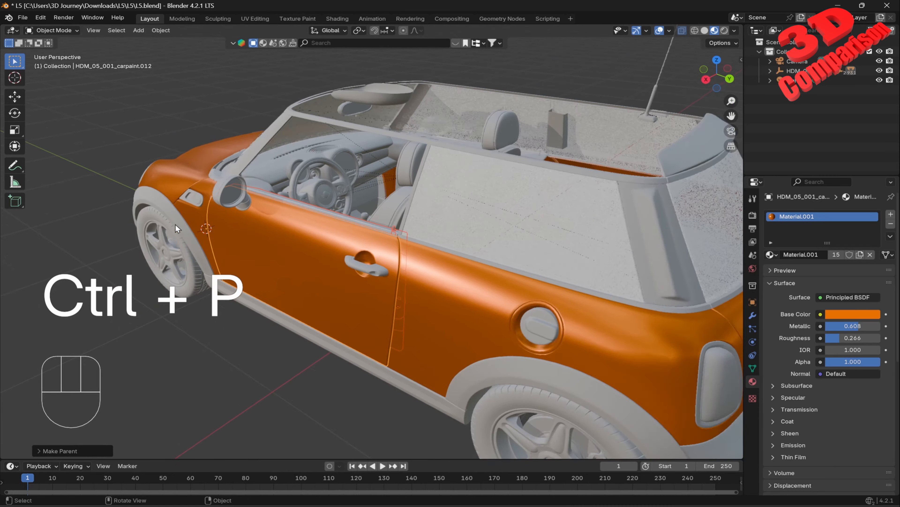
{"action": "key", "text": "r"}
{"action": "key", "text": "Escape"}
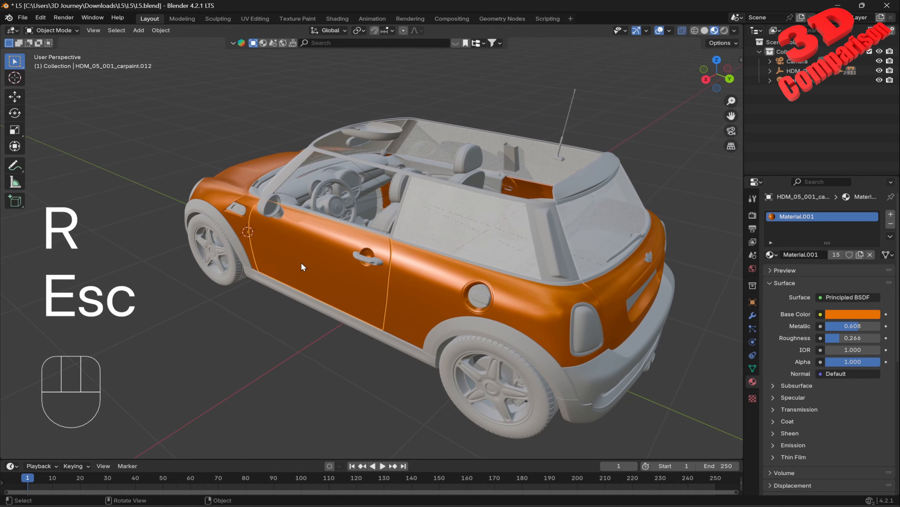
{"action": "key", "text": "r"}
{"action": "key", "text": "z"}
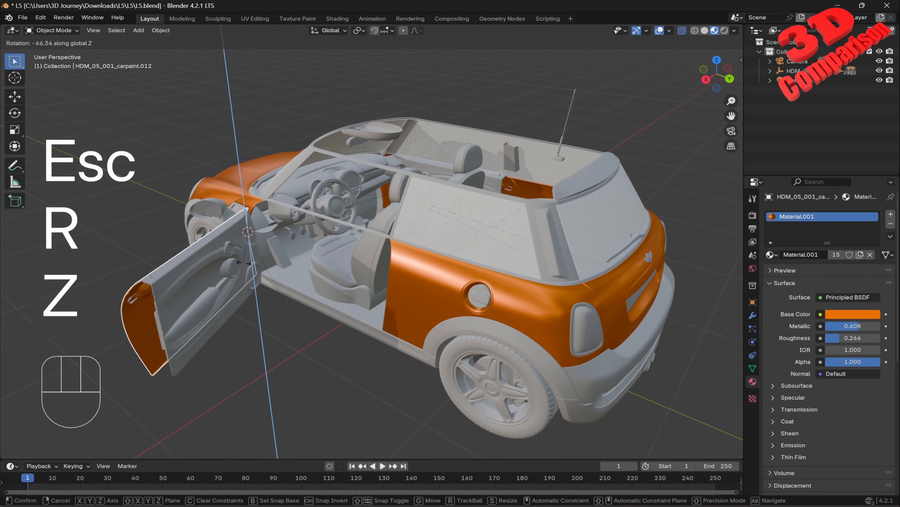
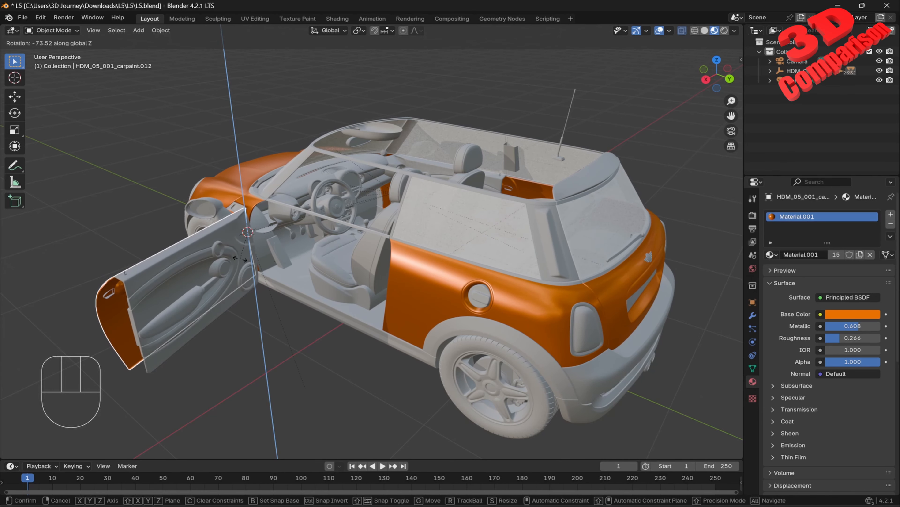
{"action": "key", "text": "Escape"}
Parent the chrome strip along the driver's window line to the orange door panel.
{"action": "scroll", "coordinate": [373, 241], "scroll_direction": "up", "scroll_amount": 6}
{"action": "left_click", "coordinate": [421, 215]}
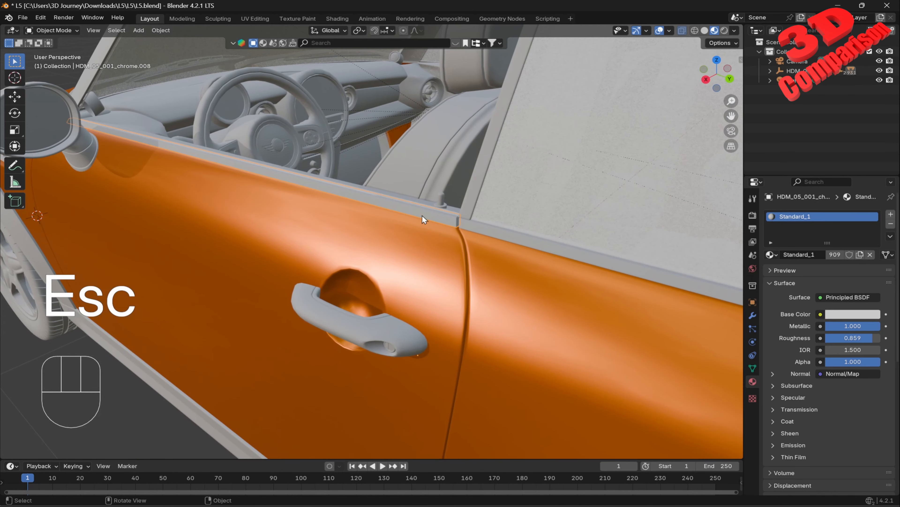
{"action": "scroll", "coordinate": [423, 215], "scroll_direction": "down", "scroll_amount": 4}
{"action": "key", "text": "g"}
{"action": "key", "text": "Escape"}
{"action": "left_click", "coordinate": [359, 238], "text": "shift"}
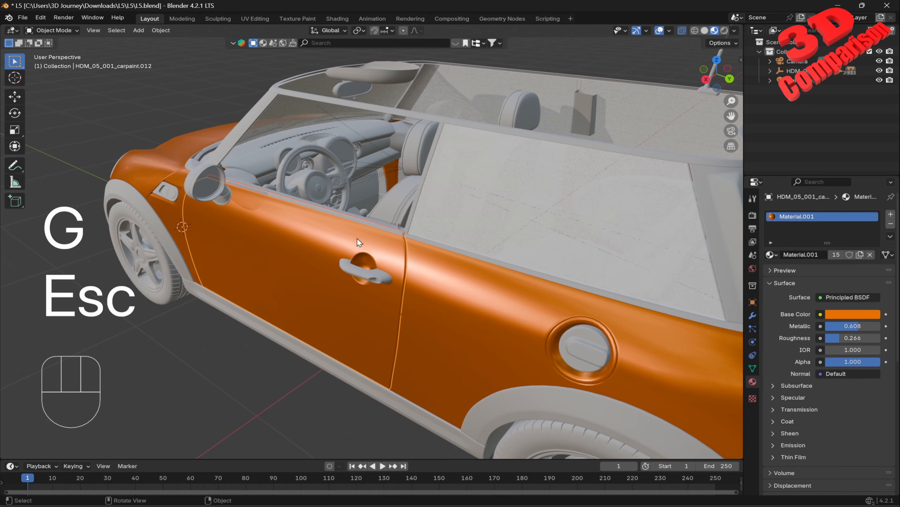
{"action": "key", "text": "ctrl+p"}
{"action": "left_click", "coordinate": [337, 301]}
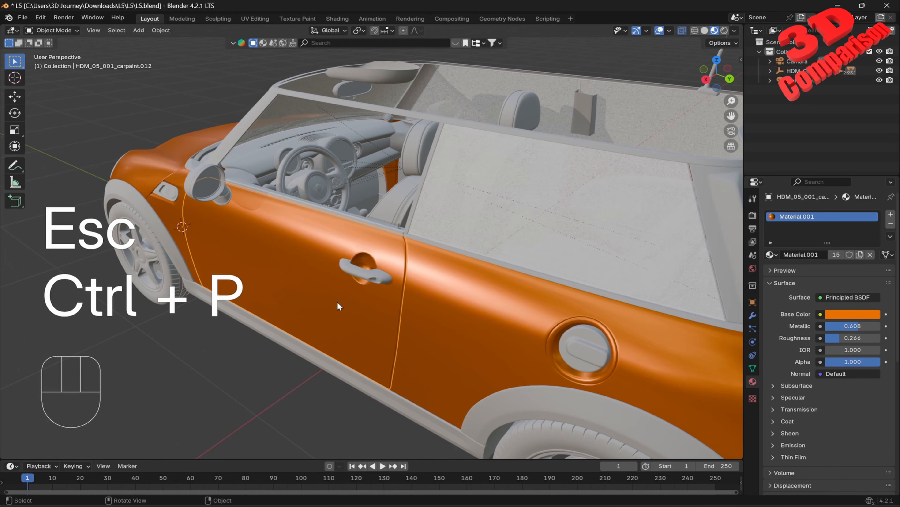
Test the driver's door swing with the chrome strip attached by rotating it about the global Z axis, cancelling each rotation.
{"action": "key", "text": "r"}
{"action": "key", "text": "r"}
{"action": "key", "text": "z"}
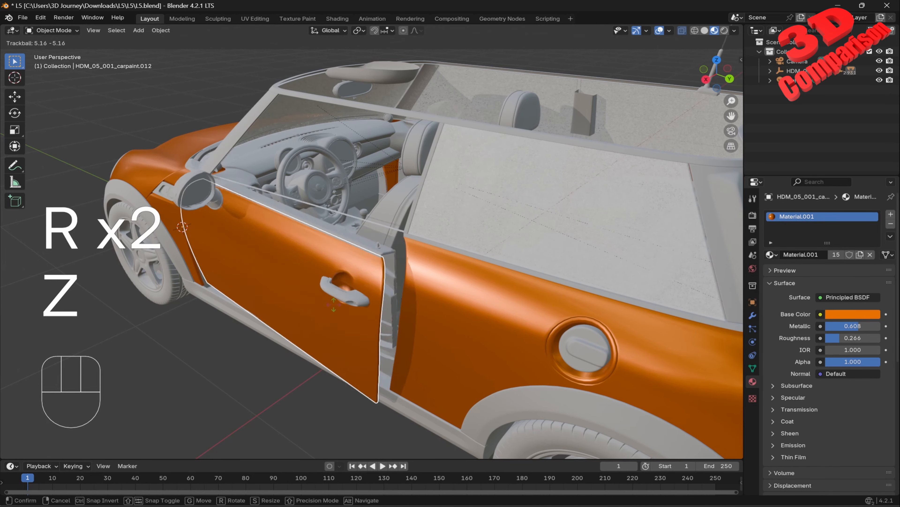
{"action": "key", "text": "Escape"}
{"action": "key", "text": "r"}
{"action": "key", "text": "z"}
{"action": "key", "text": "Escape"}
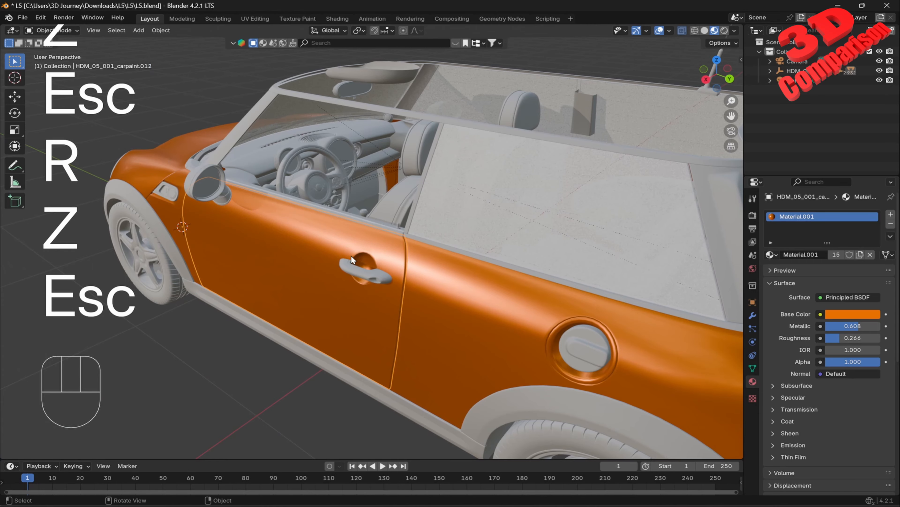
Hide the chrome trim piece at the rear of the driver's window line and open the side window mesh for editing.
{"action": "left_click", "coordinate": [398, 232]}
{"action": "scroll", "coordinate": [399, 231], "scroll_direction": "up", "scroll_amount": 4}
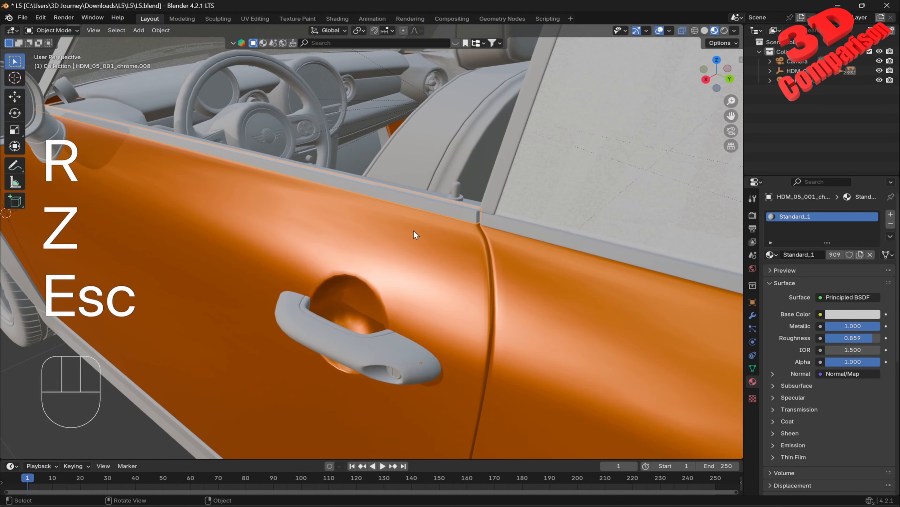
{"action": "key", "text": "h"}
{"action": "left_click", "coordinate": [463, 206]}
{"action": "scroll", "coordinate": [465, 206], "scroll_direction": "down", "scroll_amount": 4}
{"action": "key", "text": "Tab"}
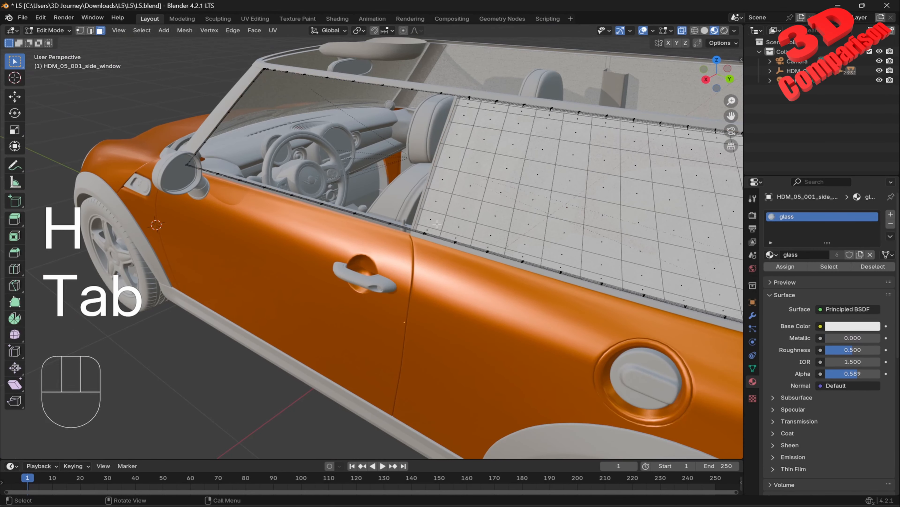
Select part of the side window's lower strip and grow the selection along the driver's door line.
{"action": "middle_click_drag", "start_coordinate": [464, 206], "coordinate": [520, 243]}
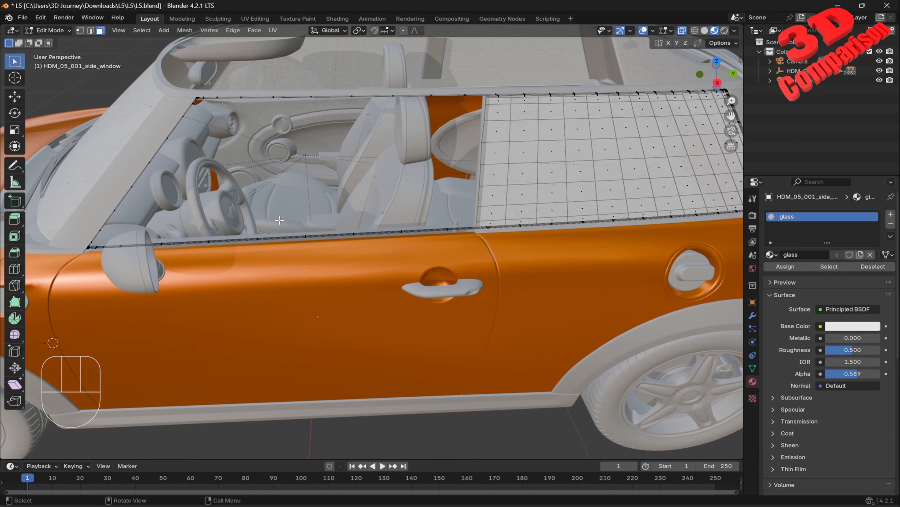
{"action": "key", "text": "KP_3"}
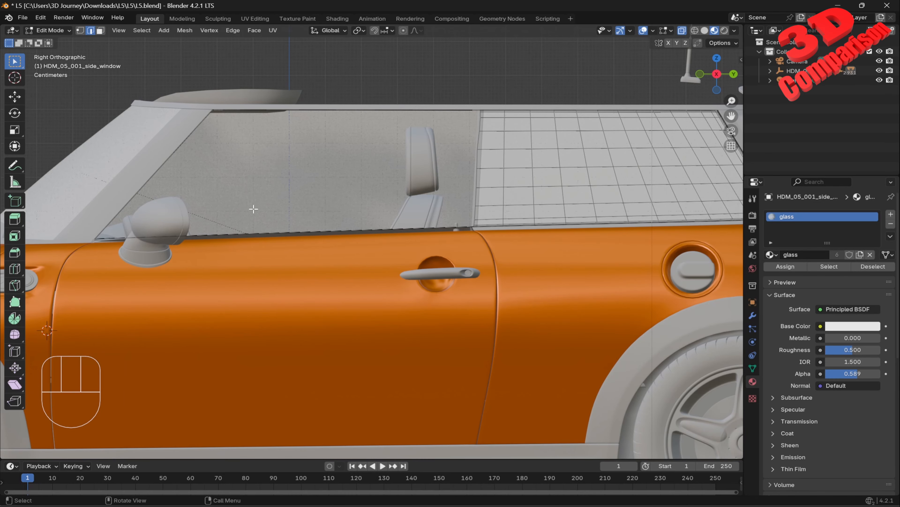
{"action": "middle_click_drag", "start_coordinate": [272, 199], "coordinate": [277, 241]}
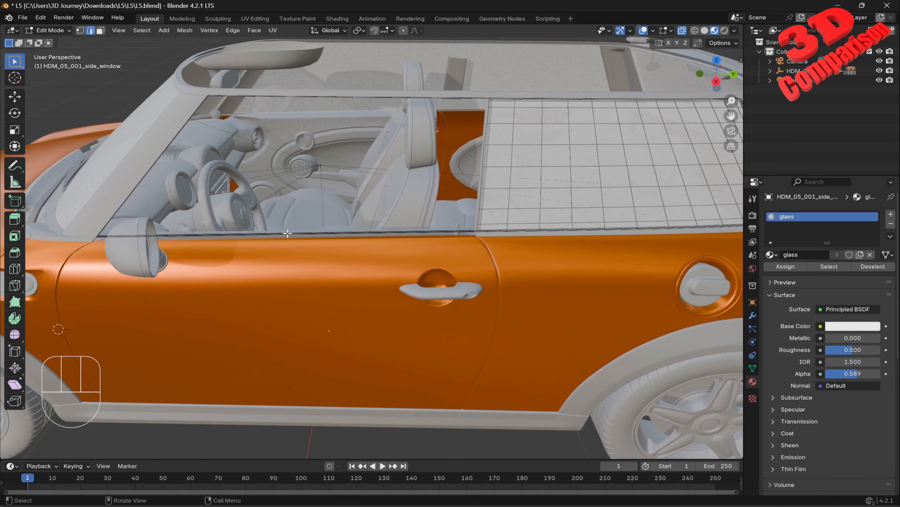
{"action": "scroll", "coordinate": [288, 233], "scroll_direction": "up", "scroll_amount": 2}
{"action": "scroll", "coordinate": [291, 240], "scroll_direction": "down", "scroll_amount": 3}
{"action": "key", "text": "ctrl+KP_Add"}
{"action": "key", "text": "ctrl+KP_Add"}
{"action": "key", "text": "ctrl+KP_Add"}
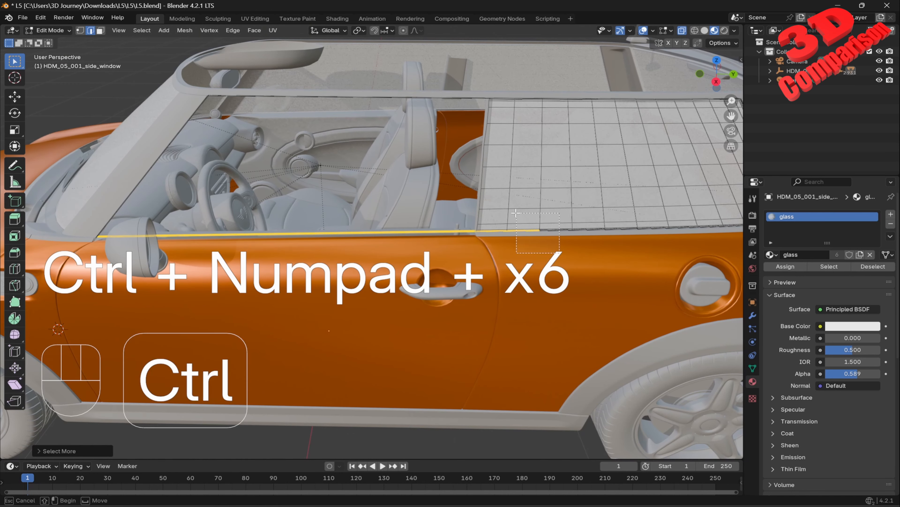
Adjust the rear end of the strip selection with box selections, removing the parts behind the driver's door gap.
{"action": "key", "text": "b"}
{"action": "left_click_drag", "start_coordinate": [529, 248], "coordinate": [517, 229], "text": "ctrl"}
{"action": "left_click_drag", "start_coordinate": [552, 259], "coordinate": [497, 226], "text": "ctrl"}
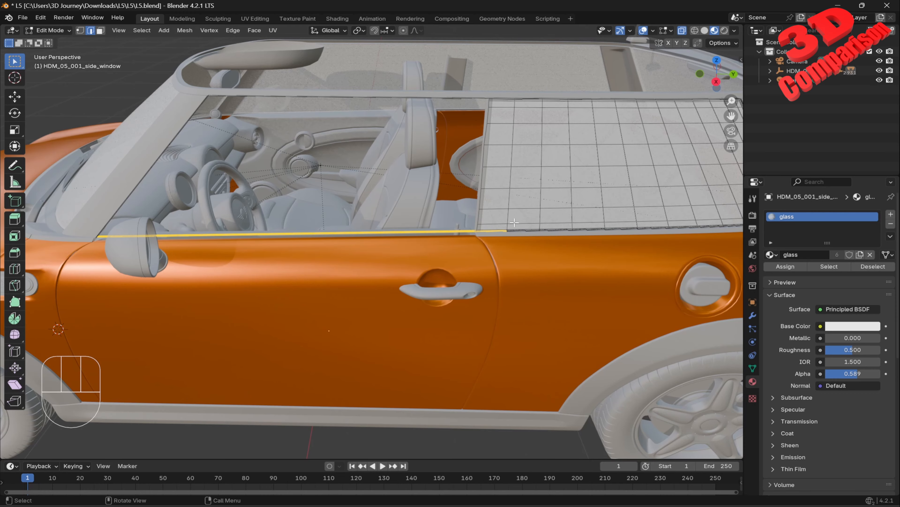
{"action": "scroll", "coordinate": [514, 248], "scroll_direction": "up", "scroll_amount": 5}
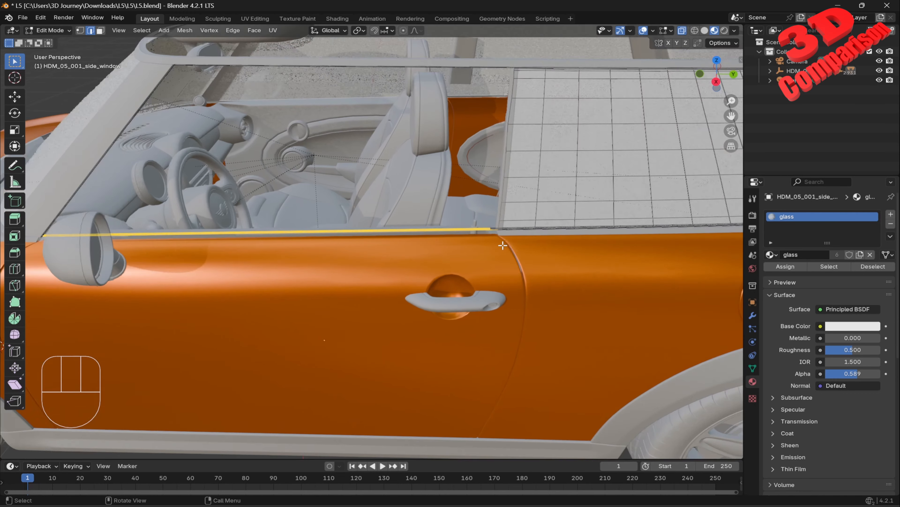
{"action": "middle_click_drag", "start_coordinate": [509, 246], "coordinate": [455, 242], "text": "shift"}
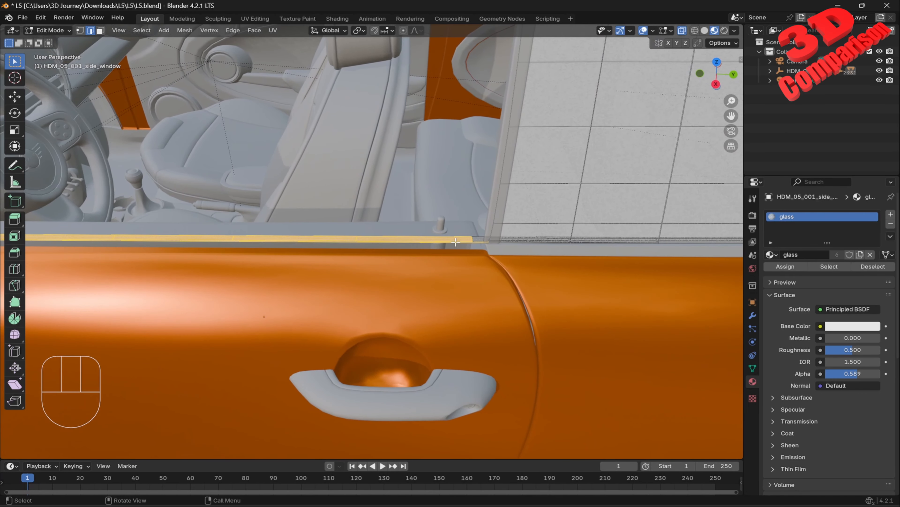
{"action": "left_click_drag", "start_coordinate": [461, 220], "coordinate": [481, 254], "text": "shift"}
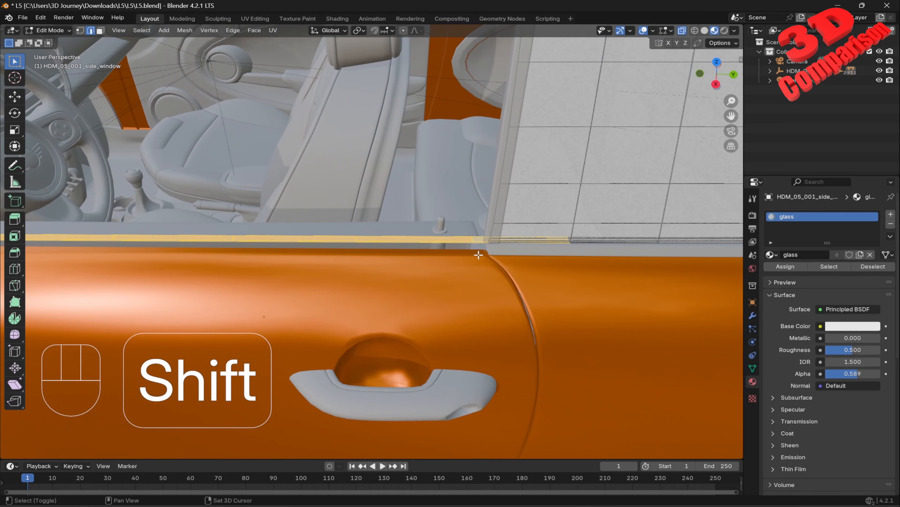
{"action": "left_click_drag", "start_coordinate": [544, 227], "coordinate": [581, 264], "text": "ctrl"}
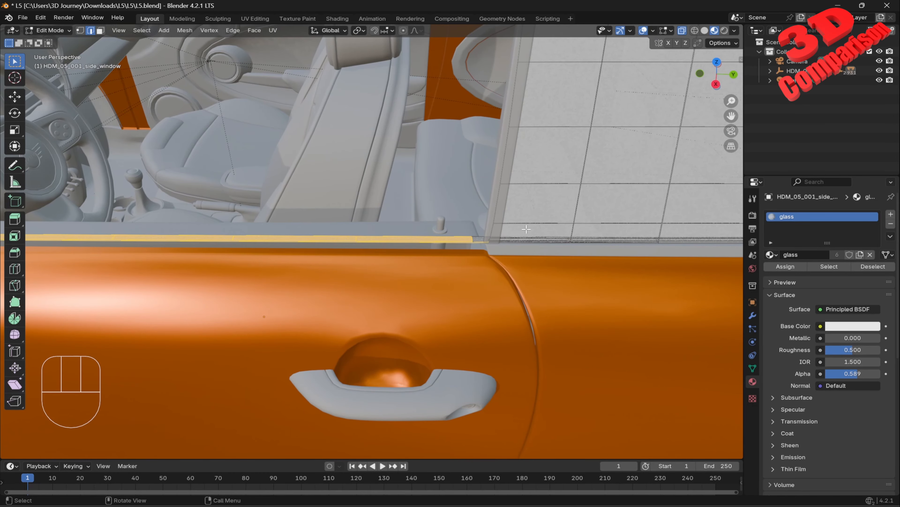
{"action": "middle_click_drag", "start_coordinate": [486, 254], "coordinate": [389, 289]}
{"action": "scroll", "coordinate": [443, 209], "scroll_direction": "up", "scroll_amount": 5}
{"action": "key", "text": "ctrl"}
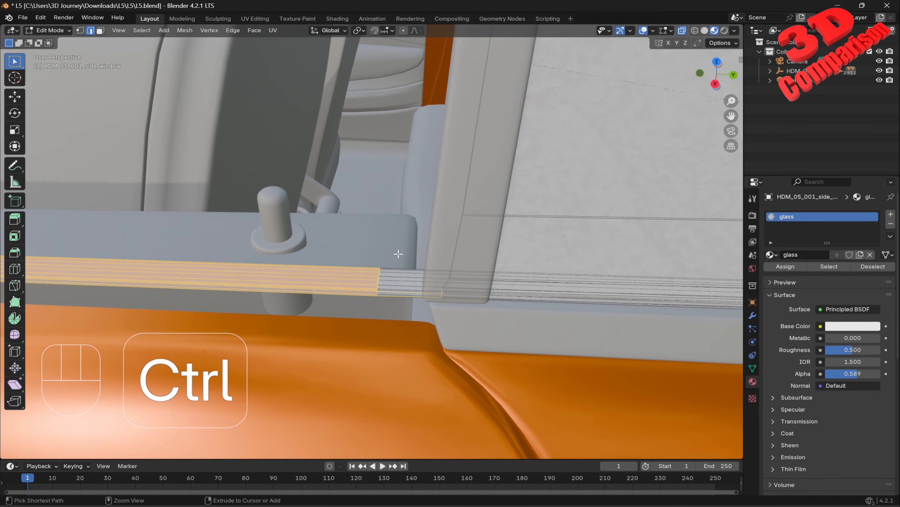
{"action": "key", "text": "shift+b"}
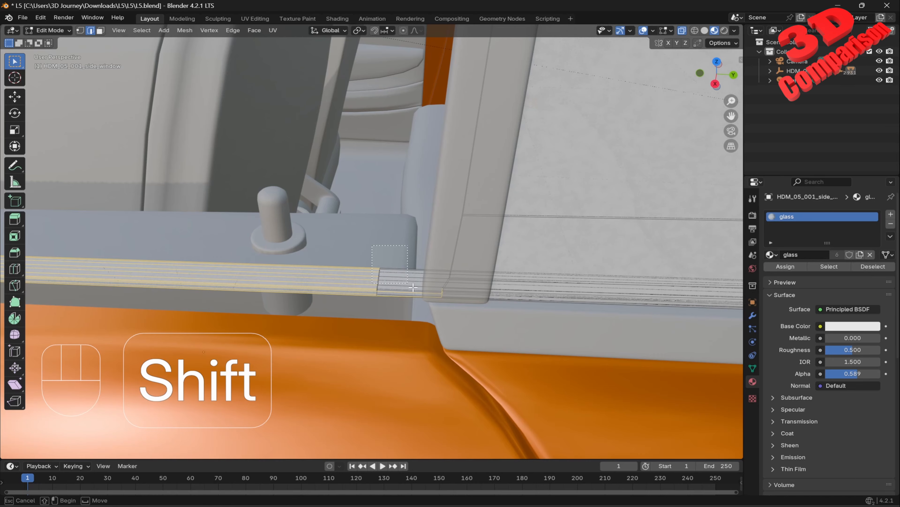
Move the lower window strip's cross edge loop near the locking pin along the global Y axis to the door's rear edge.
{"action": "middle_click_drag", "start_coordinate": [523, 295], "coordinate": [461, 280]}
{"action": "scroll", "coordinate": [429, 264], "scroll_direction": "up", "scroll_amount": 5}
{"action": "left_click", "coordinate": [474, 262]}
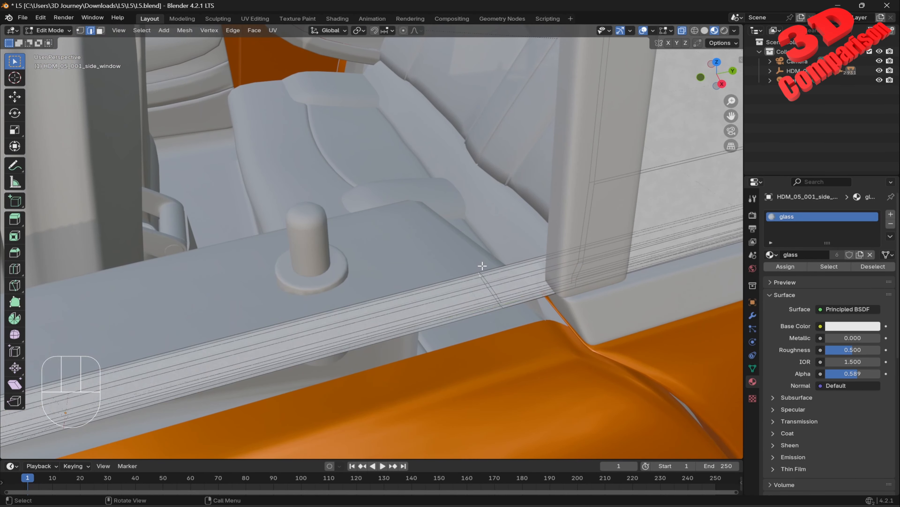
{"action": "left_click", "coordinate": [492, 288], "text": "alt"}
{"action": "key", "text": "g"}
{"action": "key", "text": "y"}
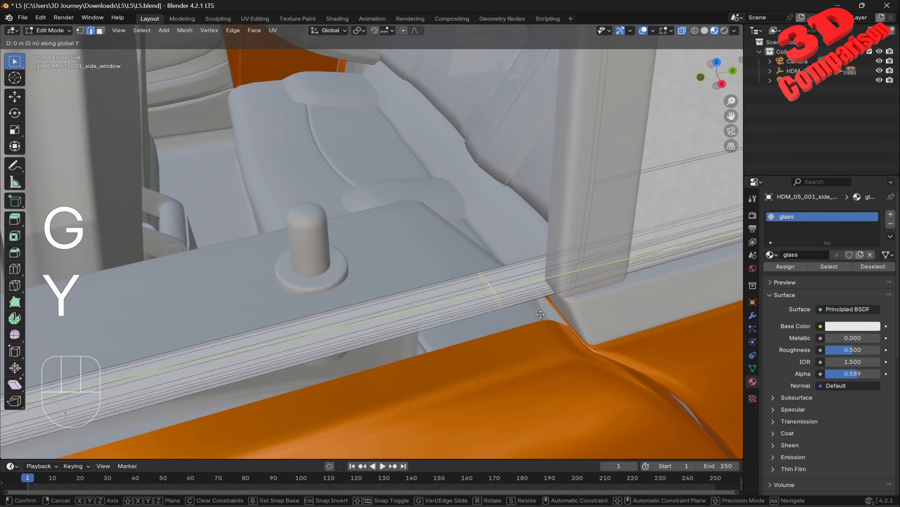
{"action": "left_click", "coordinate": [600, 286]}
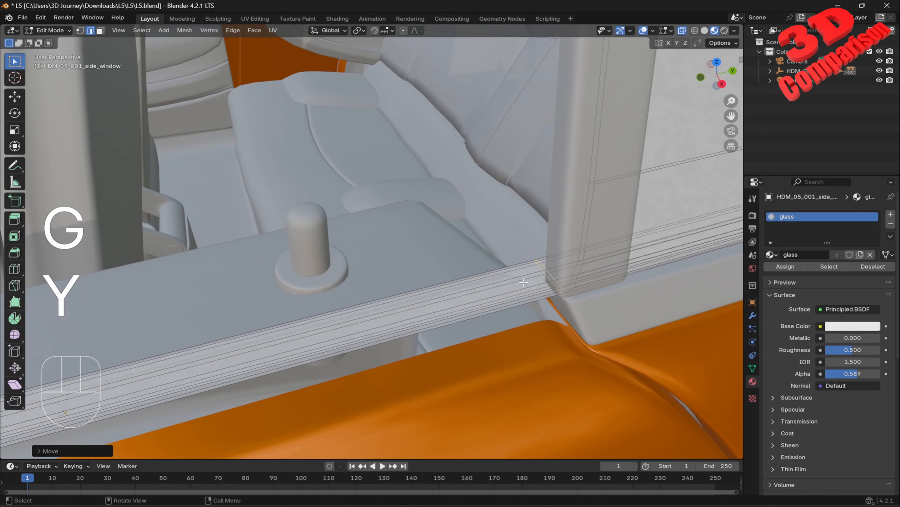
Reselect the side window's lower strip and grow the selection along the full length of the driver's door.
{"action": "scroll", "coordinate": [524, 283], "scroll_direction": "down", "scroll_amount": 7}
{"action": "middle_click_drag", "start_coordinate": [452, 271], "coordinate": [368, 264]}
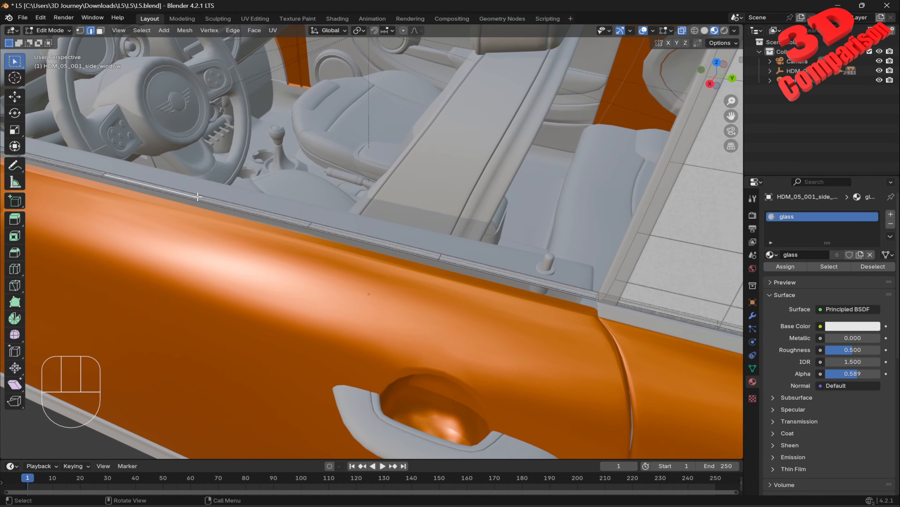
{"action": "key", "text": "ctrl+KP_Add"}
{"action": "key", "text": "ctrl+KP_Add"}
{"action": "key", "text": "ctrl+KP_Add"}
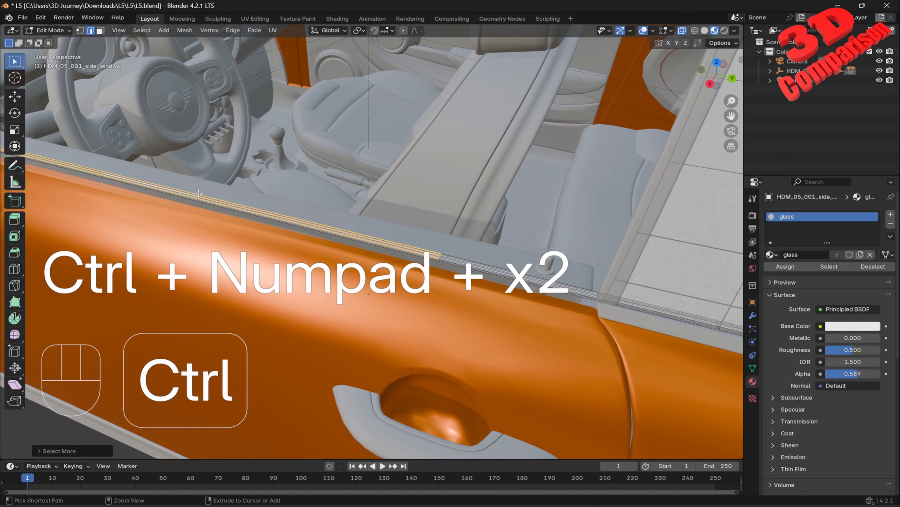
{"action": "scroll", "coordinate": [240, 207], "scroll_direction": "down", "scroll_amount": 4}
{"action": "scroll", "coordinate": [240, 207], "scroll_direction": "down", "scroll_amount": 3}
{"action": "middle_click_drag", "start_coordinate": [240, 207], "coordinate": [379, 234], "text": "shift"}
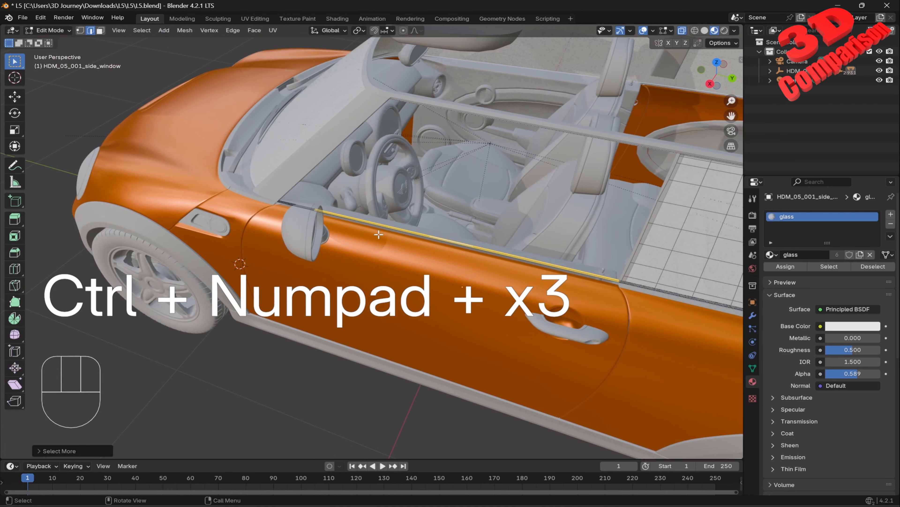
{"action": "key", "text": "ctrl+KP_Add"}
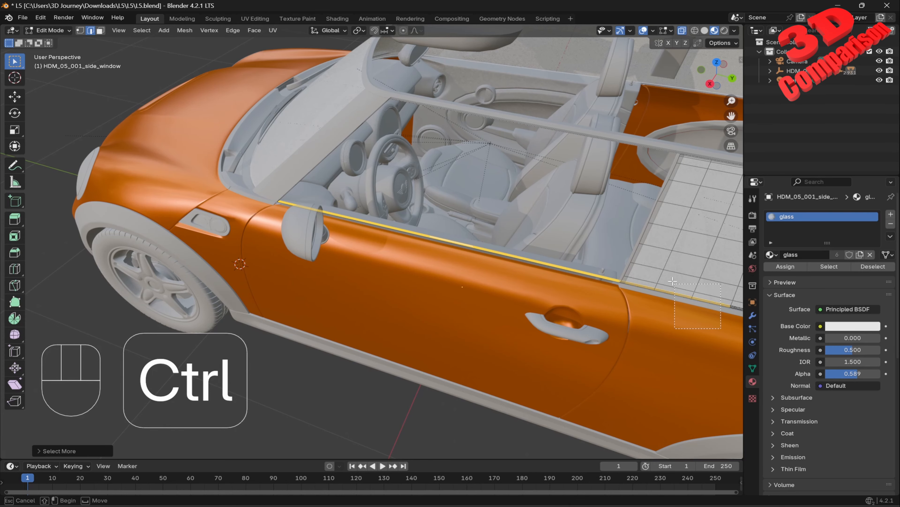
Deselect the strip portions behind the door gap so the selection ends at the driver's door rear edge.
{"action": "left_click_drag", "start_coordinate": [672, 281], "coordinate": [669, 277], "text": "ctrl"}
{"action": "left_click_drag", "start_coordinate": [726, 328], "coordinate": [664, 273], "text": "ctrl"}
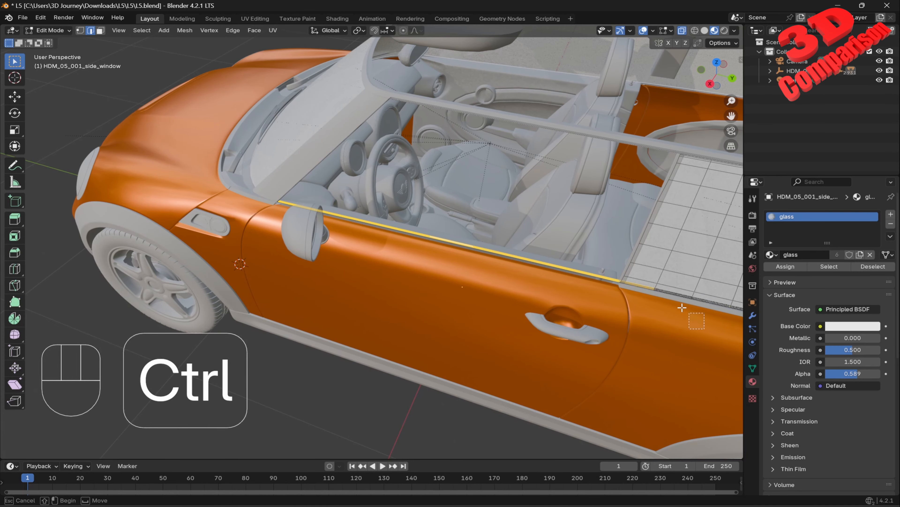
{"action": "left_click_drag", "start_coordinate": [682, 308], "coordinate": [624, 261], "text": "ctrl"}
{"action": "middle_click_drag", "start_coordinate": [661, 321], "coordinate": [682, 289]}
{"action": "mouse_move", "coordinate": [656, 290]}
{"action": "left_mouse_down", "text": "ctrl"}
{"action": "mouse_move", "coordinate": [626, 242]}
{"action": "mouse_move", "coordinate": [607, 232]}
{"action": "left_mouse_up", "text": "ctrl"}
{"action": "middle_click_drag", "start_coordinate": [618, 236], "coordinate": [581, 264]}
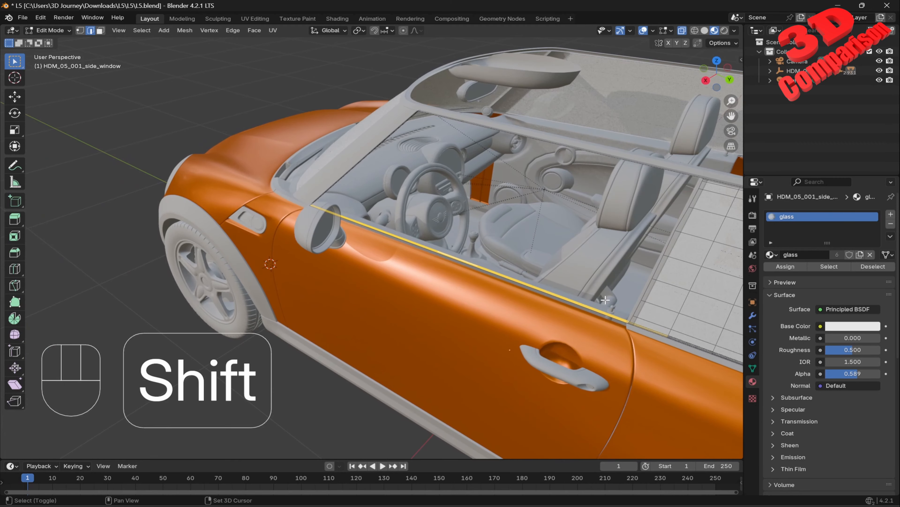
{"action": "middle_click_drag", "start_coordinate": [656, 344], "coordinate": [493, 291], "text": "shift"}
{"action": "scroll", "coordinate": [494, 296], "scroll_direction": "up", "scroll_amount": 6}
{"action": "middle_click_drag", "start_coordinate": [603, 290], "coordinate": [440, 243], "text": "shift"}
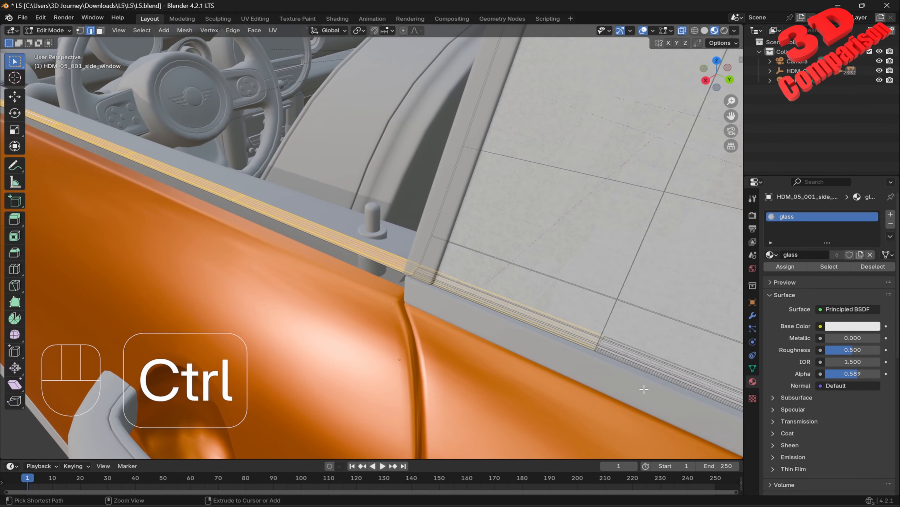
{"action": "left_click_drag", "start_coordinate": [417, 248], "coordinate": [417, 248], "text": "ctrl"}
{"action": "middle_click_drag", "start_coordinate": [425, 252], "coordinate": [439, 282]}
{"action": "left_click_drag", "start_coordinate": [571, 293], "coordinate": [385, 194], "text": "ctrl"}
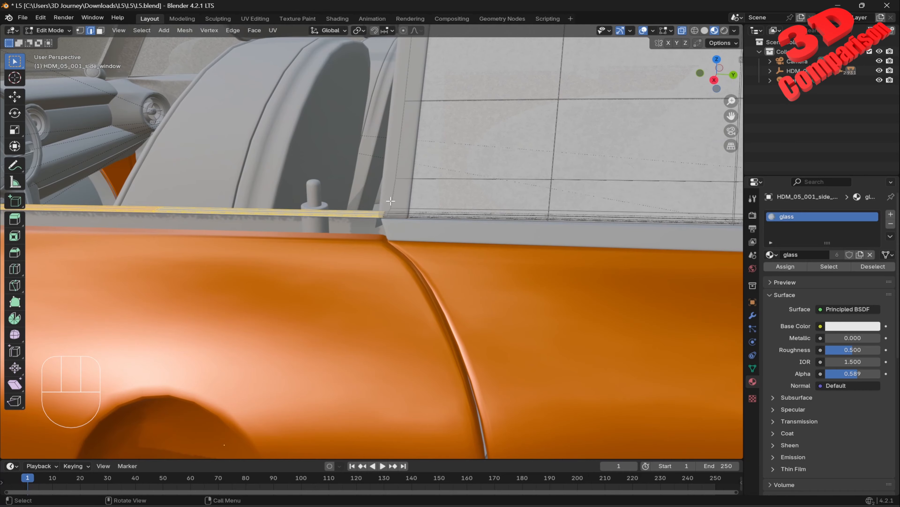
Separate the selected lower window strip into its own object and return to Object Mode.
{"action": "middle_click_drag", "start_coordinate": [386, 196], "coordinate": [471, 220]}
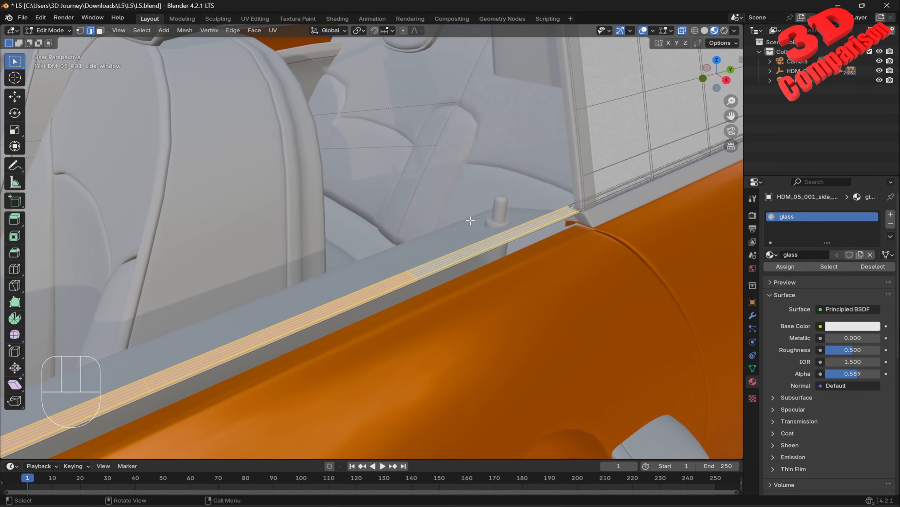
{"action": "scroll", "coordinate": [471, 221], "scroll_direction": "down", "scroll_amount": 8}
{"action": "middle_click_drag", "start_coordinate": [340, 242], "coordinate": [377, 246]}
{"action": "middle_click_drag", "start_coordinate": [397, 252], "coordinate": [376, 256], "text": "shift"}
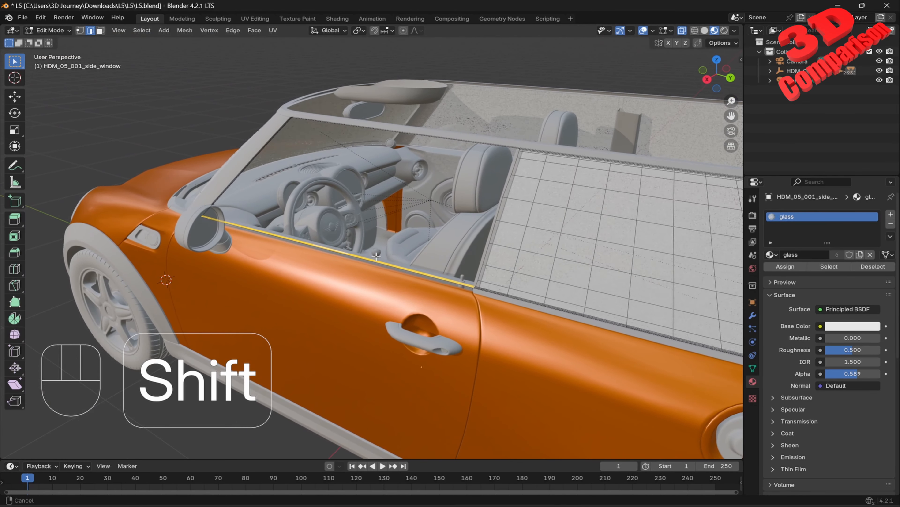
{"action": "scroll", "coordinate": [377, 257], "scroll_direction": "up", "scroll_amount": 1}
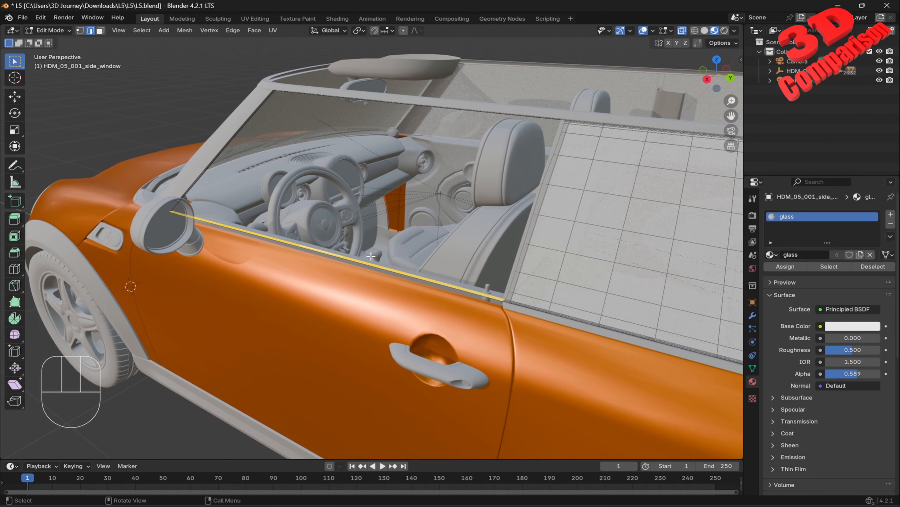
{"action": "key", "text": "p"}
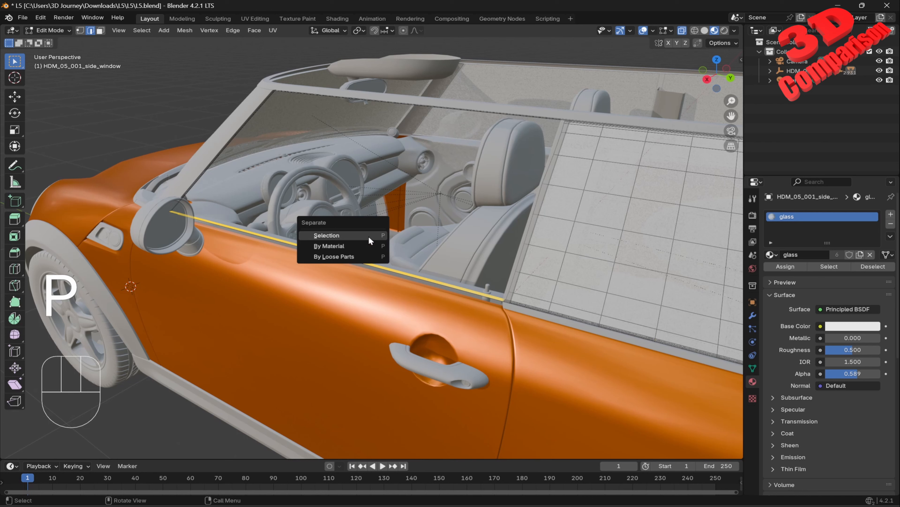
{"action": "left_click", "coordinate": [368, 237]}
{"action": "key", "text": "Tab"}
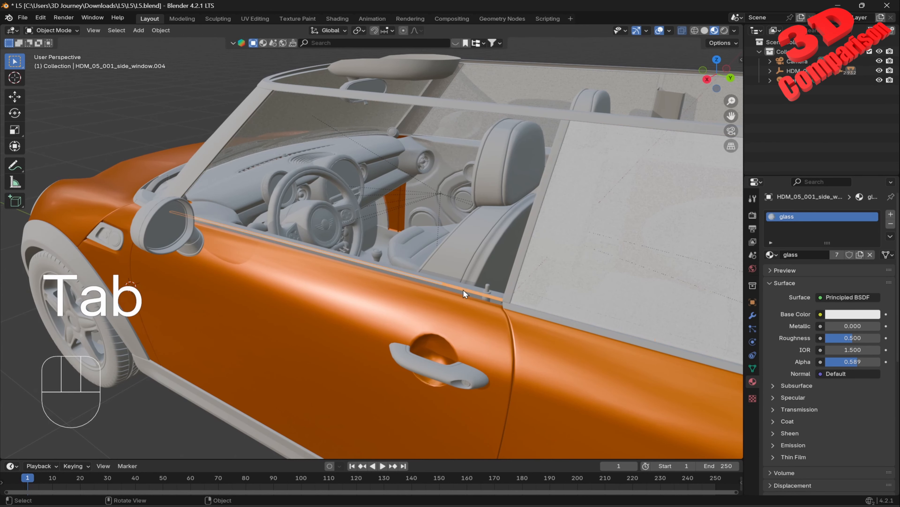
Parent the separated lower window strip to the orange driver's door panel.
{"action": "left_click", "coordinate": [397, 303], "text": "shift"}
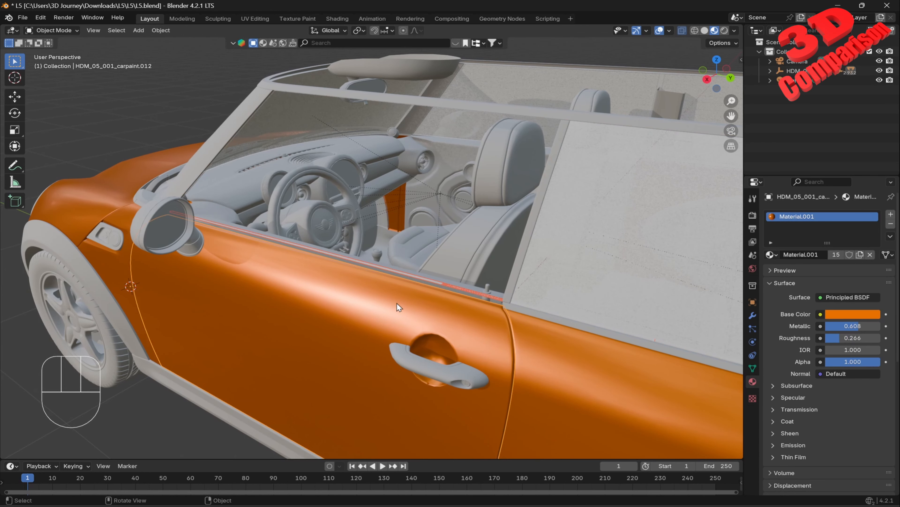
{"action": "key", "text": "ctrl+p"}
{"action": "left_click", "coordinate": [397, 302]}
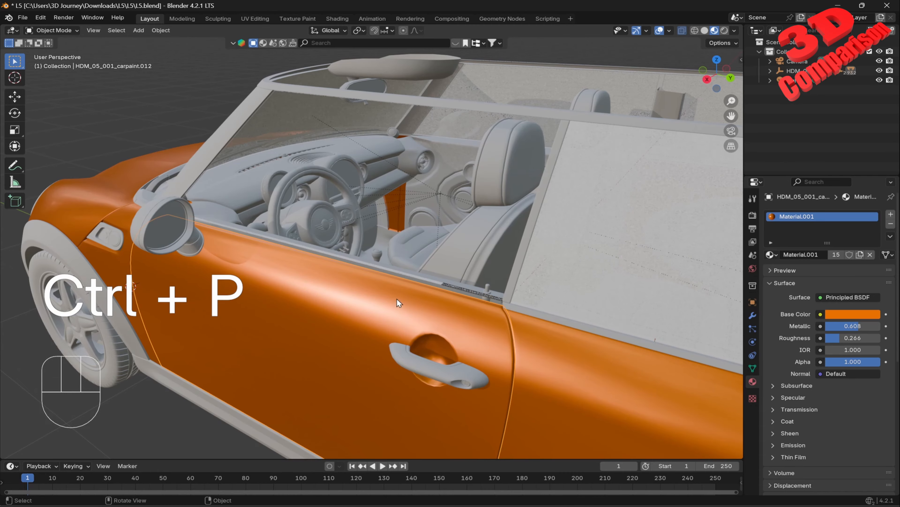
Test that the window strip follows the door by rotating the door about the global Z axis, and cancel the rotation.
{"action": "key", "text": "r"}
{"action": "key", "text": "z"}
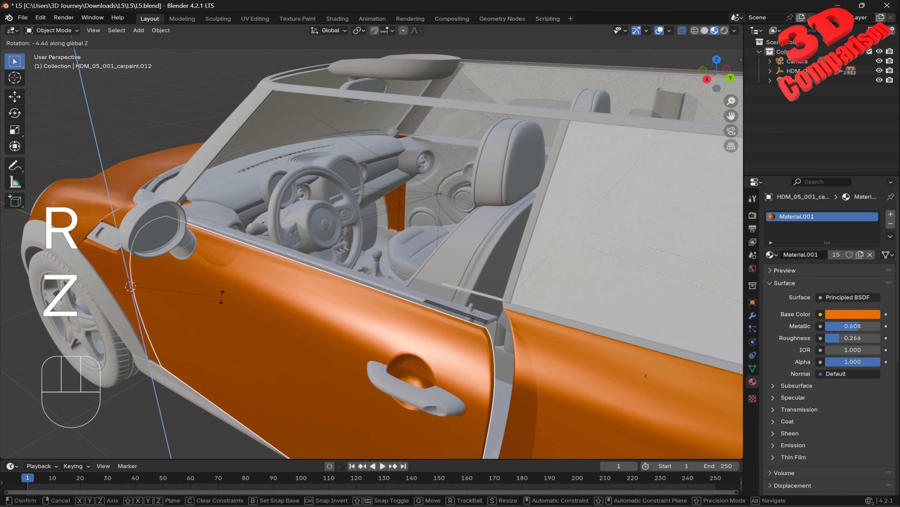
{"action": "key", "text": "Escape"}
{"action": "scroll", "coordinate": [496, 305], "scroll_direction": "up", "scroll_amount": 3}
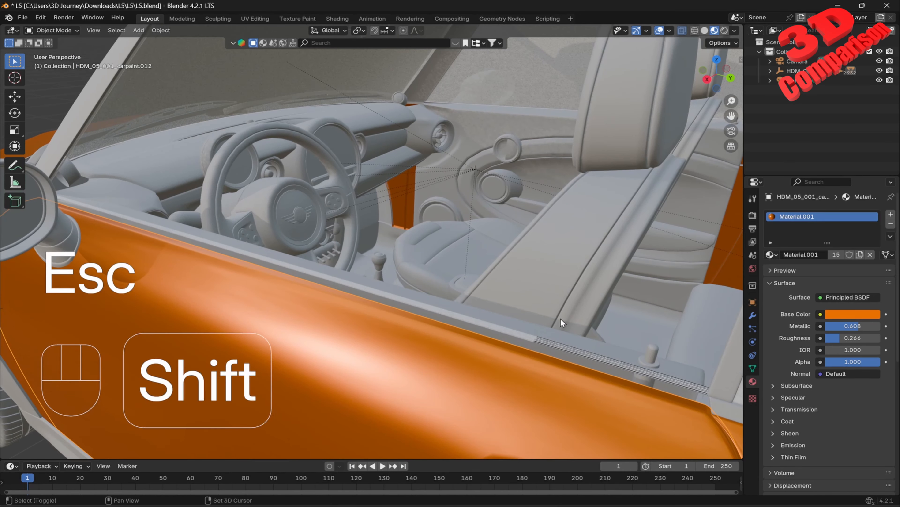
Check which object the leftover strip segment at the driver's door's rear edge belongs to.
{"action": "middle_click_drag", "start_coordinate": [561, 319], "coordinate": [409, 270], "text": "shift"}
{"action": "key", "text": "Tab"}
{"action": "key", "text": "Tab"}
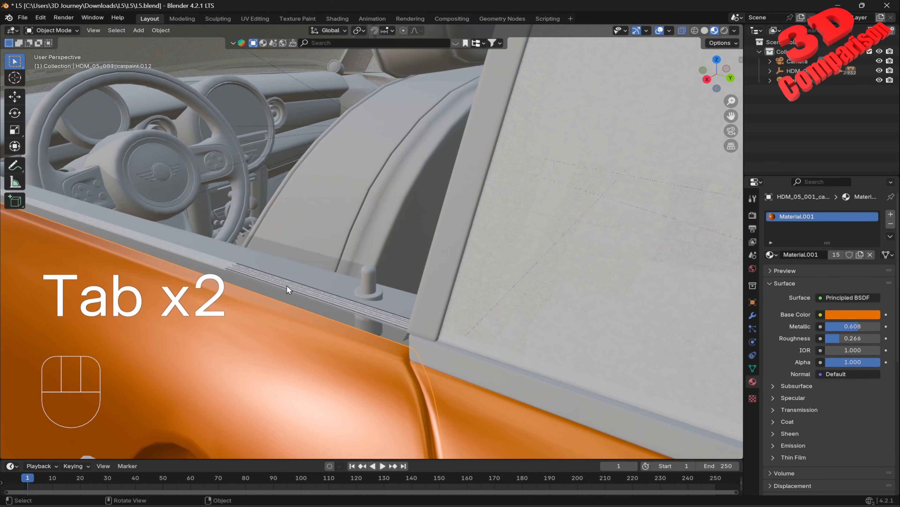
{"action": "left_click", "coordinate": [291, 280]}
{"action": "scroll", "coordinate": [291, 280], "scroll_direction": "down", "scroll_amount": 2}
{"action": "key", "text": "Tab"}
{"action": "key", "text": "Tab"}
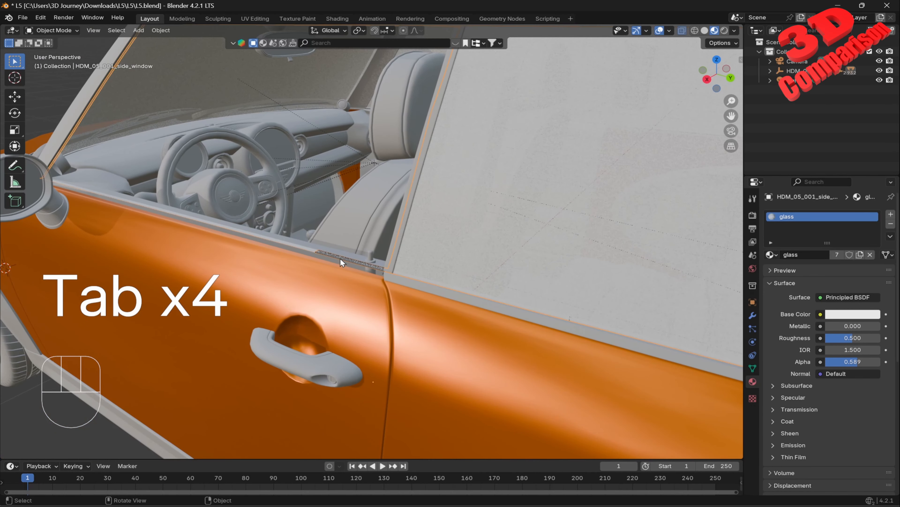
Test-rotate the orange driver's door about the global Z axis to check the leftover strip segment, and cancel the rotation.
{"action": "scroll", "coordinate": [347, 281], "scroll_direction": "up", "scroll_amount": 2}
{"action": "left_click", "coordinate": [344, 349]}
{"action": "scroll", "coordinate": [343, 348], "scroll_direction": "down", "scroll_amount": 3}
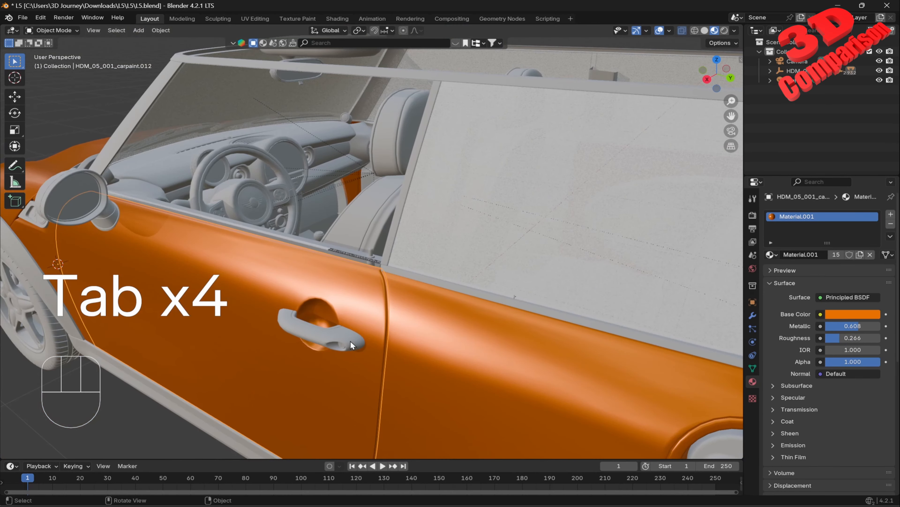
{"action": "key", "text": "r"}
{"action": "key", "text": "z"}
{"action": "key", "text": "Escape"}
{"action": "scroll", "coordinate": [304, 263], "scroll_direction": "up", "scroll_amount": 4}
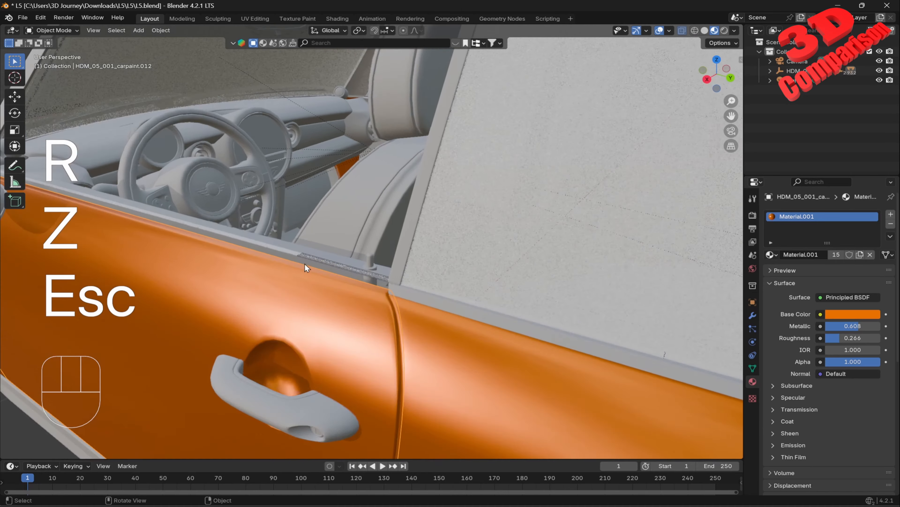
{"action": "scroll", "coordinate": [418, 380], "scroll_direction": "down", "scroll_amount": 4}
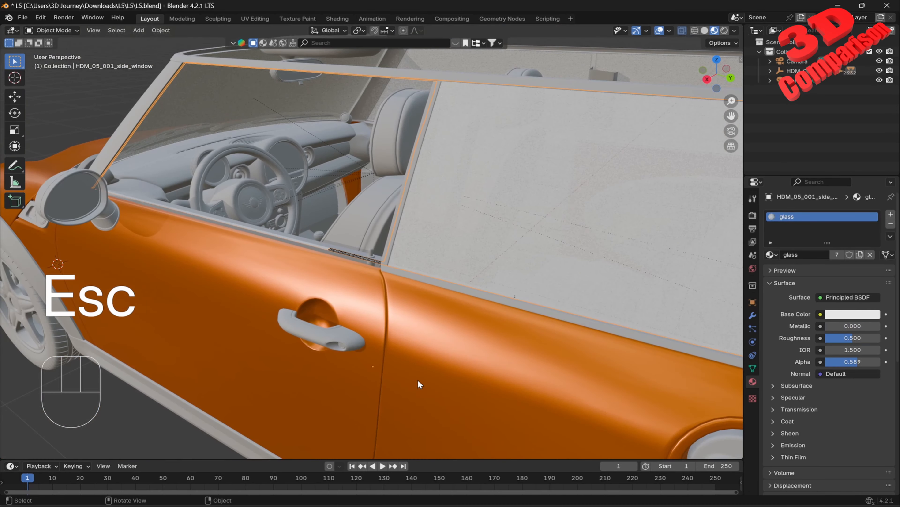
Separate the leftover strip faces just ahead of the door's rear gap from the side window mesh into their own object.
{"action": "left_click", "coordinate": [395, 279]}
{"action": "key", "text": "Tab"}
{"action": "middle_click_drag", "start_coordinate": [394, 279], "coordinate": [397, 253]}
{"action": "scroll", "coordinate": [383, 252], "scroll_direction": "up", "scroll_amount": 4}
{"action": "left_click_drag", "start_coordinate": [373, 253], "coordinate": [532, 301]}
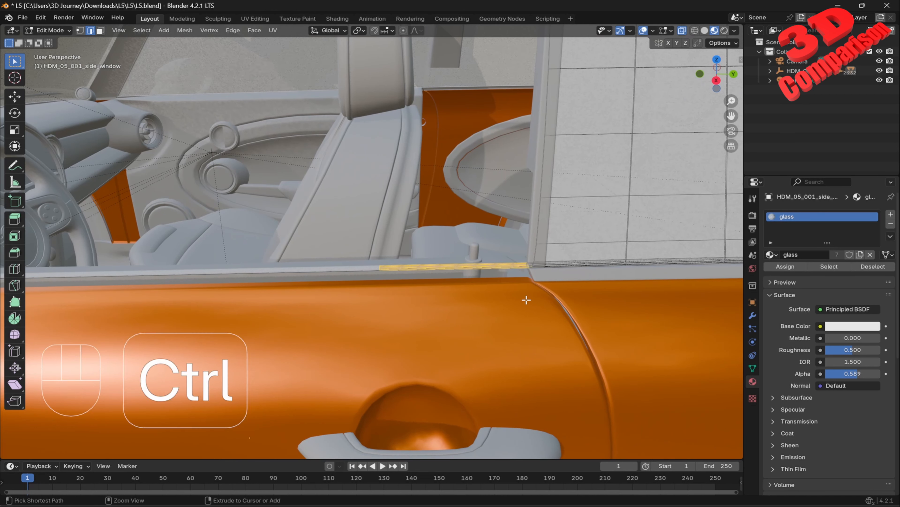
{"action": "key", "text": "ctrl+p"}
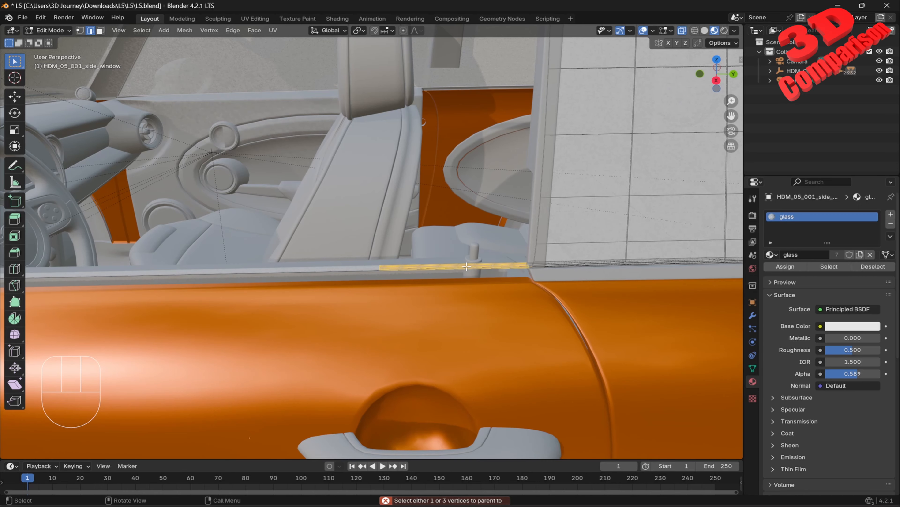
{"action": "middle_click_drag", "start_coordinate": [487, 266], "coordinate": [473, 280]}
{"action": "key", "text": "p"}
{"action": "left_click", "coordinate": [473, 281]}
{"action": "key", "text": "Tab"}
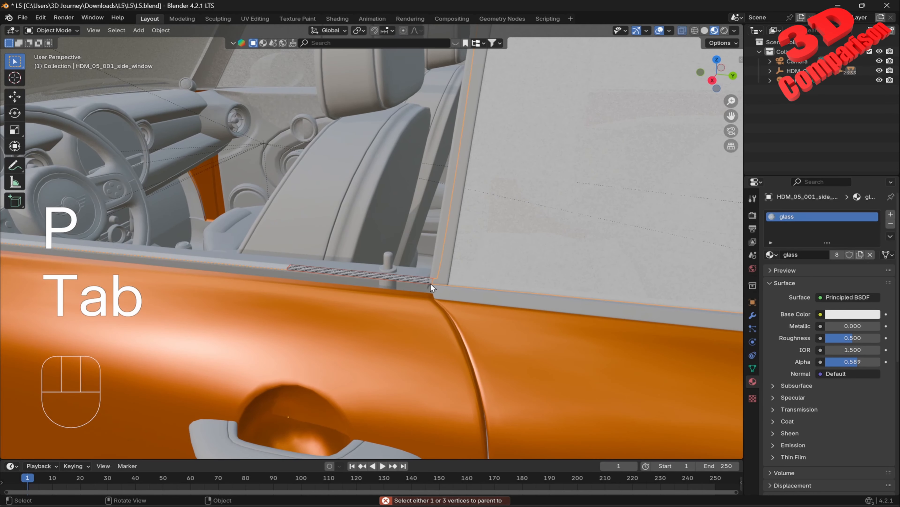
Parent the newly separated short strip segment to the orange driver's door panel.
{"action": "left_click", "coordinate": [386, 320], "text": "ctrl"}
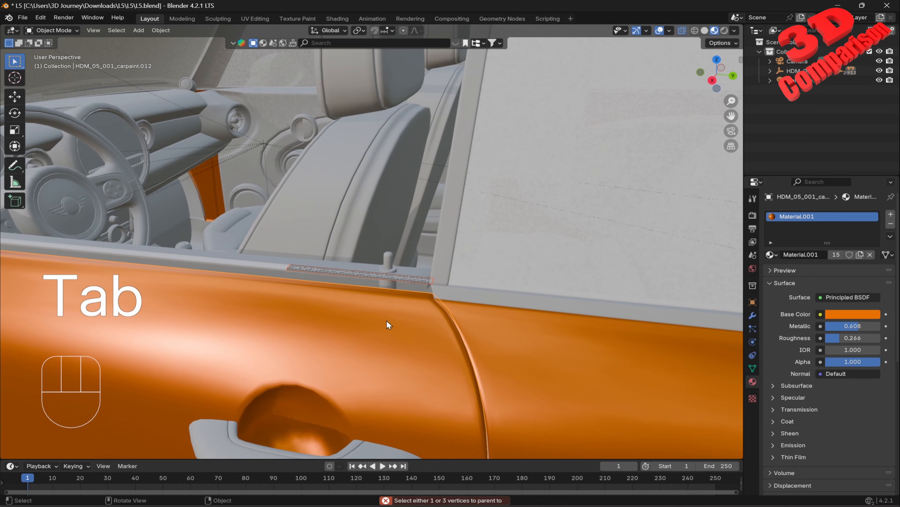
{"action": "key", "text": "ctrl+p"}
{"action": "left_click", "coordinate": [386, 320]}
{"action": "scroll", "coordinate": [372, 317], "scroll_direction": "down", "scroll_amount": 6}
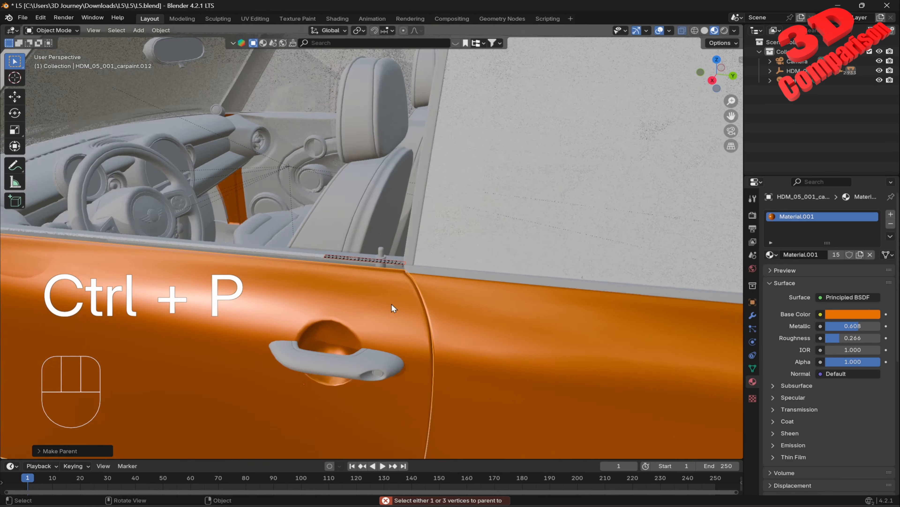
Test that the short strip segment follows the door by rotating the door about global Z, and cancel the rotation.
{"action": "key", "text": "Tab"}
{"action": "key", "text": "Tab"}
{"action": "key", "text": "r"}
{"action": "key", "text": "z"}
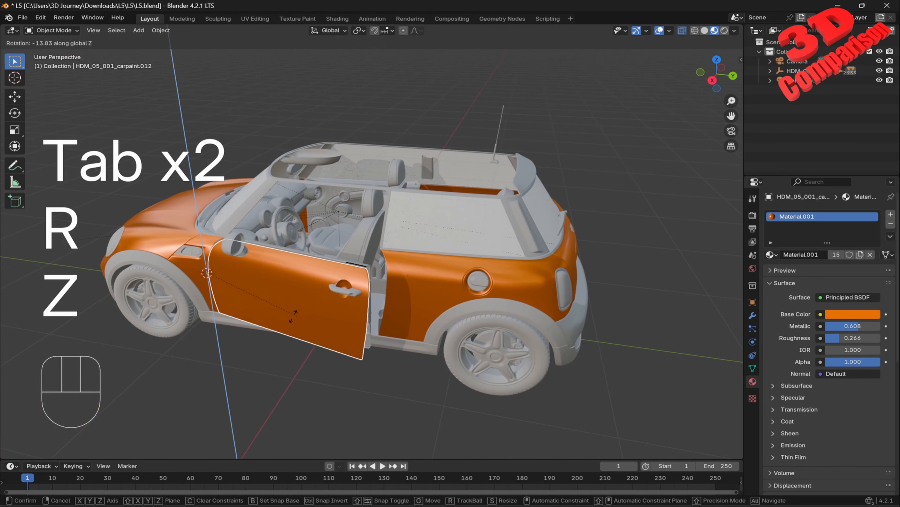
{"action": "key", "text": "Escape"}
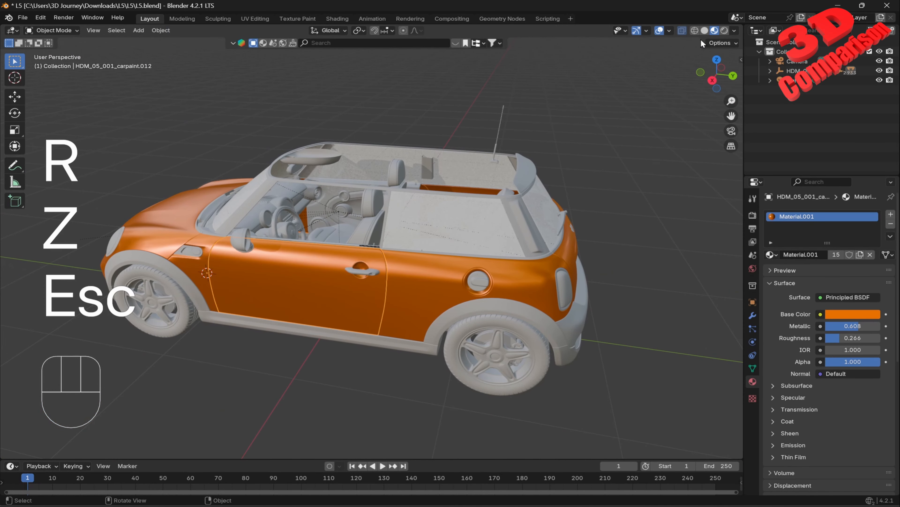
Turn off X-ray display and unhide all hidden car parts.
{"action": "left_click", "coordinate": [682, 32]}
{"action": "middle_click_drag", "start_coordinate": [609, 146], "coordinate": [521, 260]}
{"action": "key", "text": "alt+h"}
{"action": "scroll", "coordinate": [346, 249], "scroll_direction": "up", "scroll_amount": 3}
{"action": "middle_click_drag", "start_coordinate": [521, 261], "coordinate": [536, 223]}
{"action": "scroll", "coordinate": [496, 262], "scroll_direction": "down", "scroll_amount": 3}
{"action": "middle_click_drag", "start_coordinate": [439, 325], "coordinate": [413, 269]}
Swing the driver's door open by rotating its orange panel outward about the global Z axis.
{"action": "left_click", "coordinate": [413, 269]}
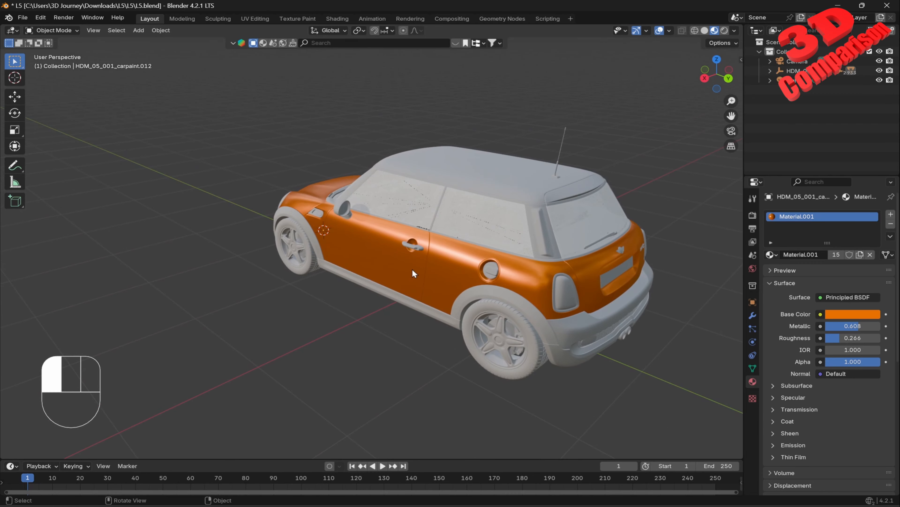
{"action": "key", "text": "r"}
{"action": "key", "text": "z"}
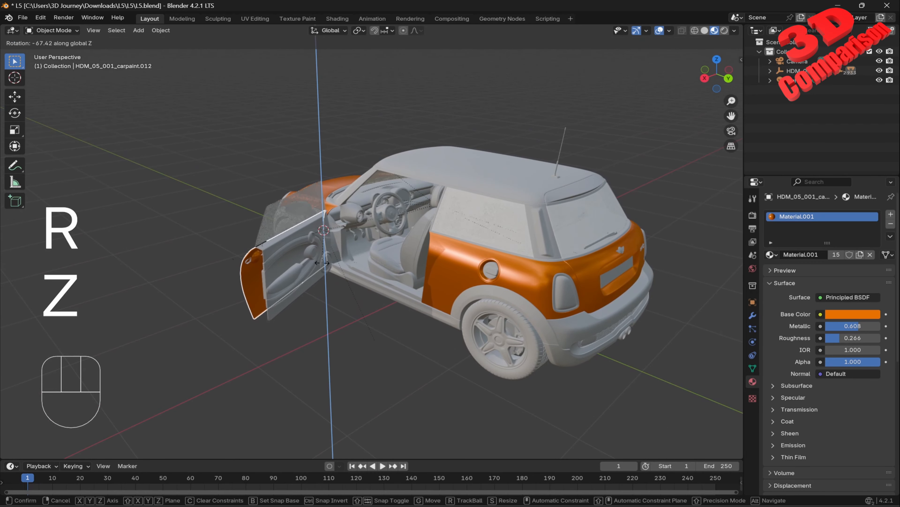
{"action": "left_click", "coordinate": [311, 252]}
Try deleting the short strip segment on top of the open door, and undo the deletion.
{"action": "middle_click_drag", "start_coordinate": [311, 251], "coordinate": [403, 260]}
{"action": "scroll", "coordinate": [416, 252], "scroll_direction": "up", "scroll_amount": 5}
{"action": "scroll", "coordinate": [327, 244], "scroll_direction": "up", "scroll_amount": 4}
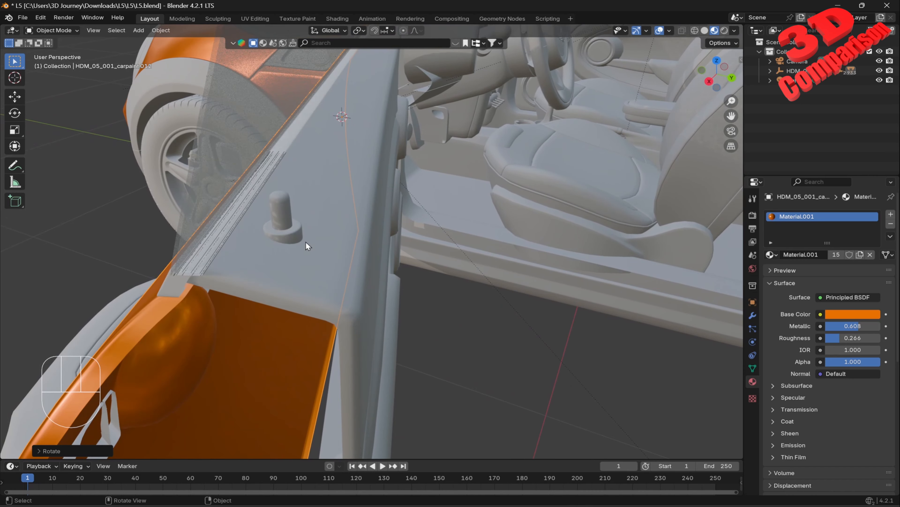
{"action": "middle_click_drag", "start_coordinate": [251, 255], "coordinate": [312, 243], "text": "shift"}
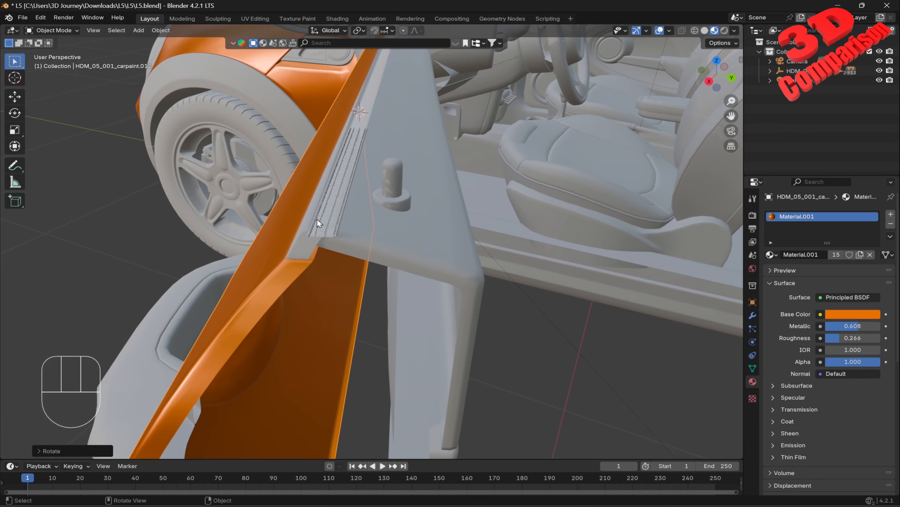
{"action": "left_click", "coordinate": [328, 228]}
{"action": "key", "text": "Delete"}
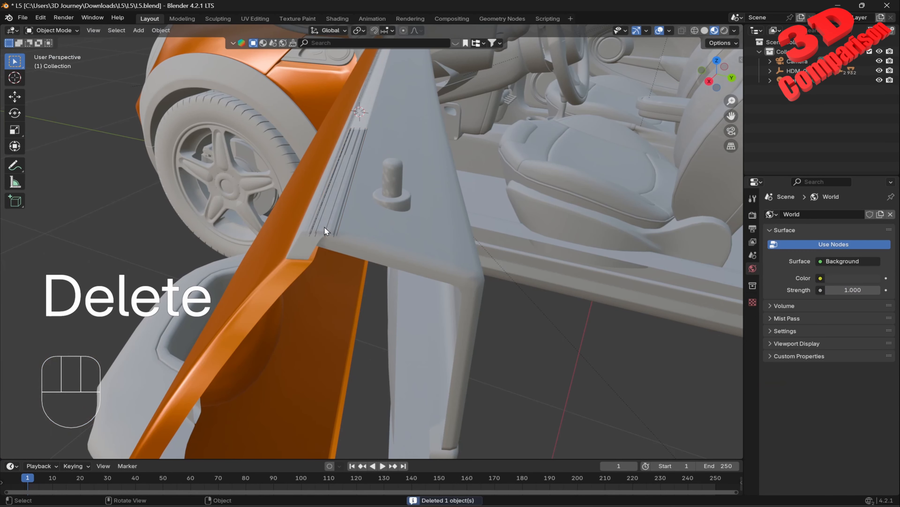
{"action": "key", "text": "ctrl+z"}
Switch the viewport to Solid shading and frame the short strip segment on top of the open door.
{"action": "middle_click_drag", "start_coordinate": [329, 141], "coordinate": [376, 217]}
{"action": "scroll", "coordinate": [368, 221], "scroll_direction": "up", "scroll_amount": 3}
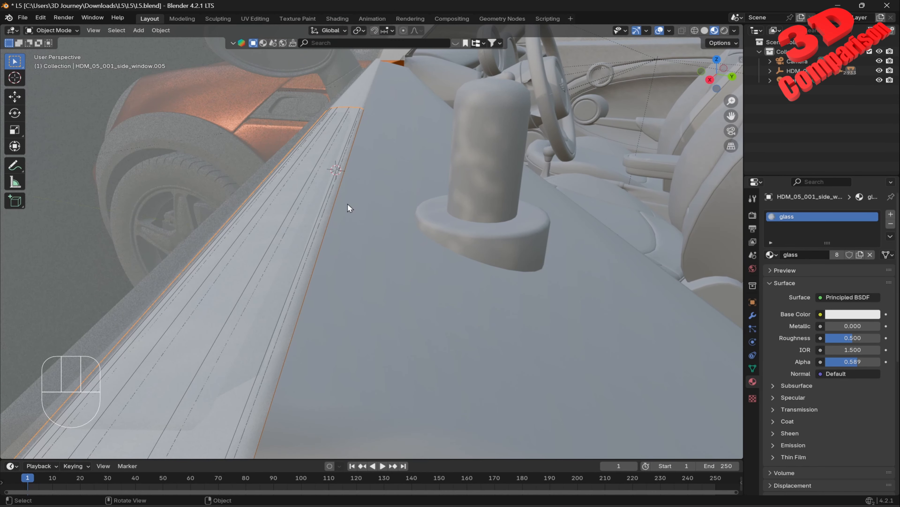
{"action": "key", "text": "z"}
{"action": "left_click", "coordinate": [416, 205]}
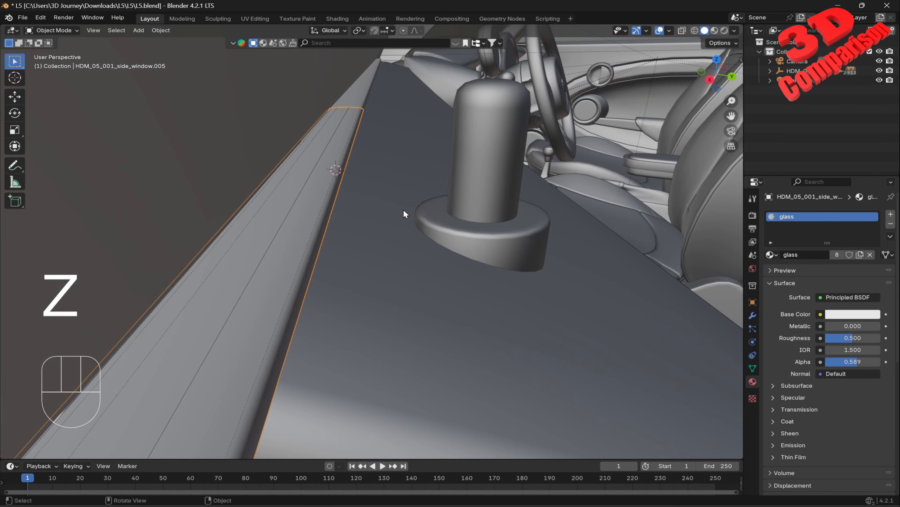
{"action": "middle_click_drag", "start_coordinate": [361, 209], "coordinate": [379, 224]}
{"action": "scroll", "coordinate": [379, 226], "scroll_direction": "down", "scroll_amount": 6}
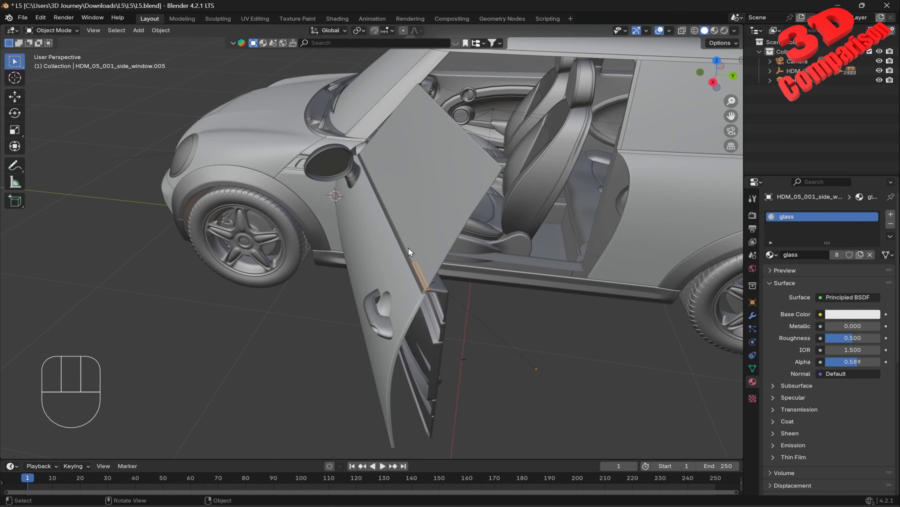
{"action": "key", "text": "KP_Decimal"}
{"action": "middle_click_drag", "start_coordinate": [418, 248], "coordinate": [362, 243]}
{"action": "key", "text": "Tab"}
{"action": "key", "text": "Tab"}
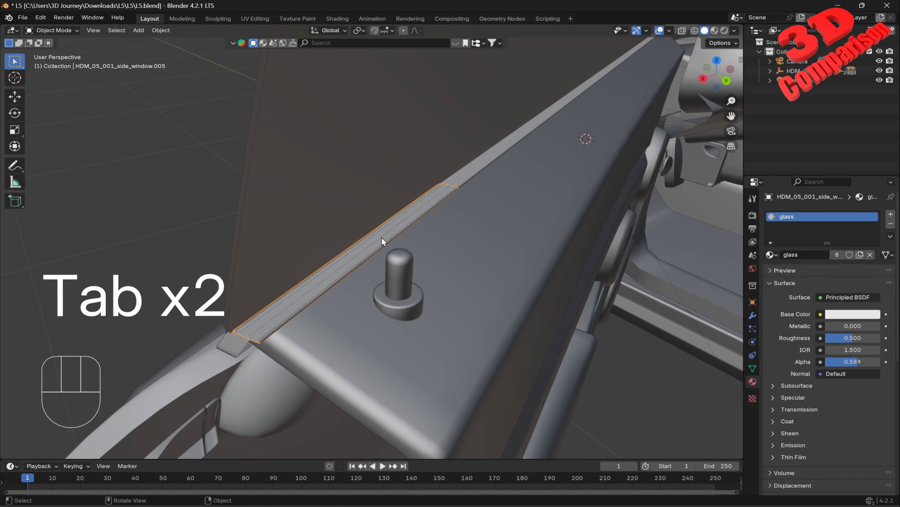
{"action": "key", "text": "a"}
{"action": "key", "text": "Tab"}
{"action": "key", "text": "Tab"}
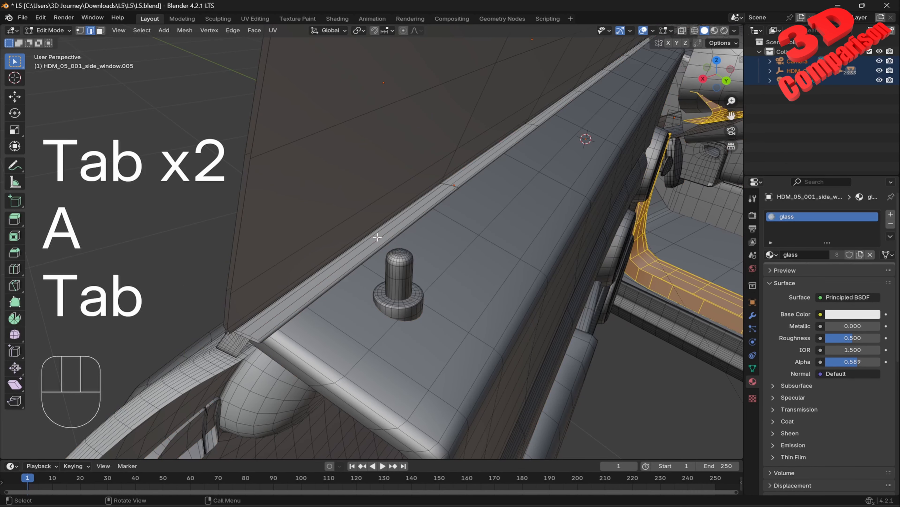
{"action": "left_click", "coordinate": [194, 207]}
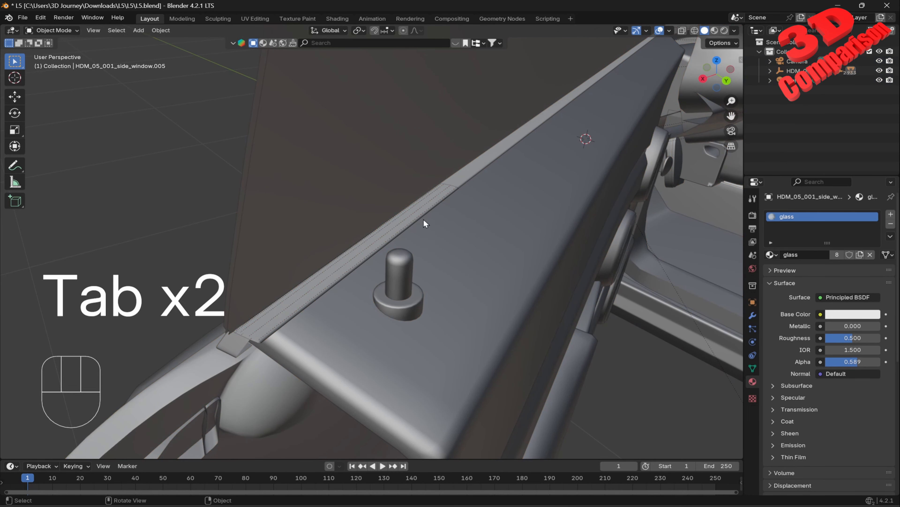
Open the longer lower window strip's mesh in Edit Mode with face selection.
{"action": "left_click", "coordinate": [433, 206]}
{"action": "key", "text": "Tab"}
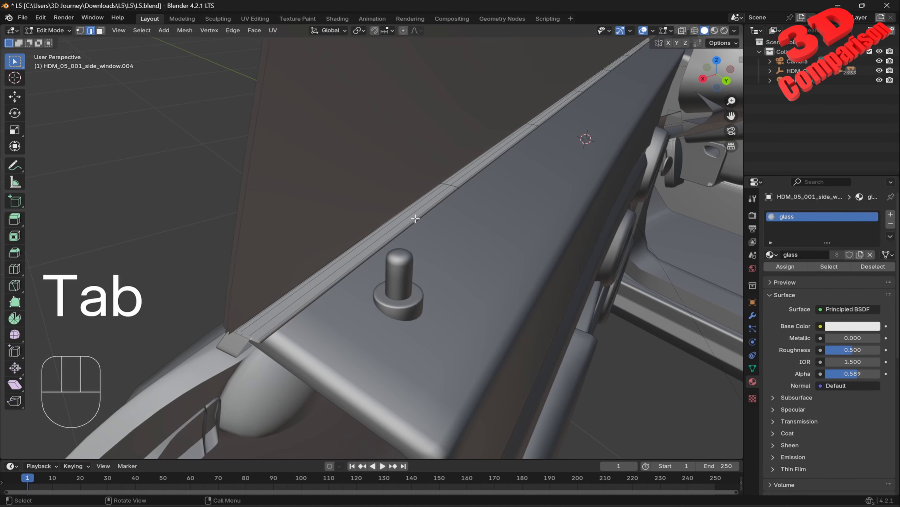
{"action": "key", "text": "3"}
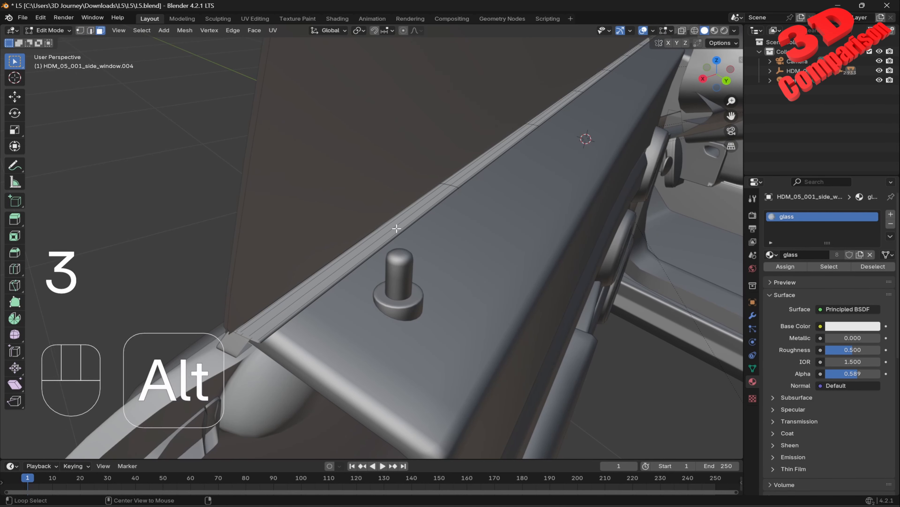
{"action": "middle_click_drag", "start_coordinate": [398, 224], "coordinate": [320, 255]}
{"action": "key", "text": "Tab"}
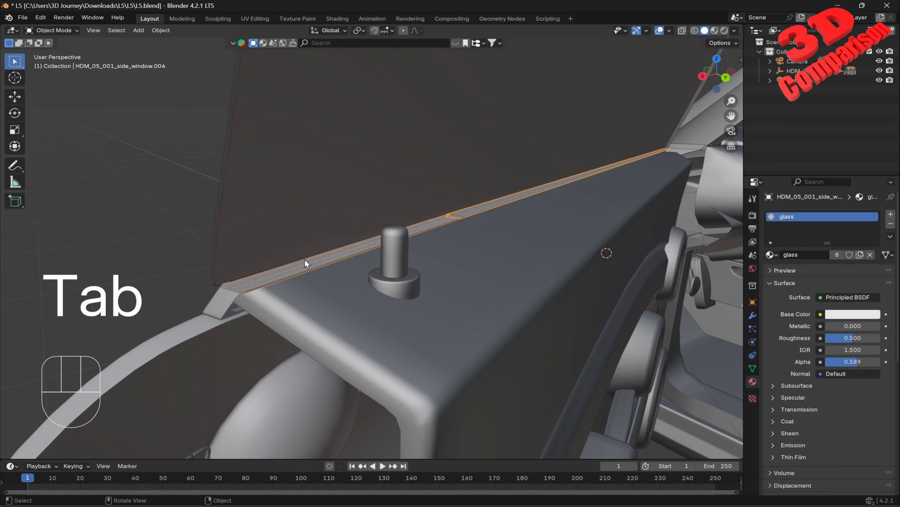
{"action": "key", "text": "Tab"}
Try moving faces of the longer strip to check its extent, cancel the move and return to Object Mode.
{"action": "middle_click_drag", "start_coordinate": [462, 217], "coordinate": [327, 219]}
{"action": "left_click_drag", "start_coordinate": [136, 196], "coordinate": [574, 333]}
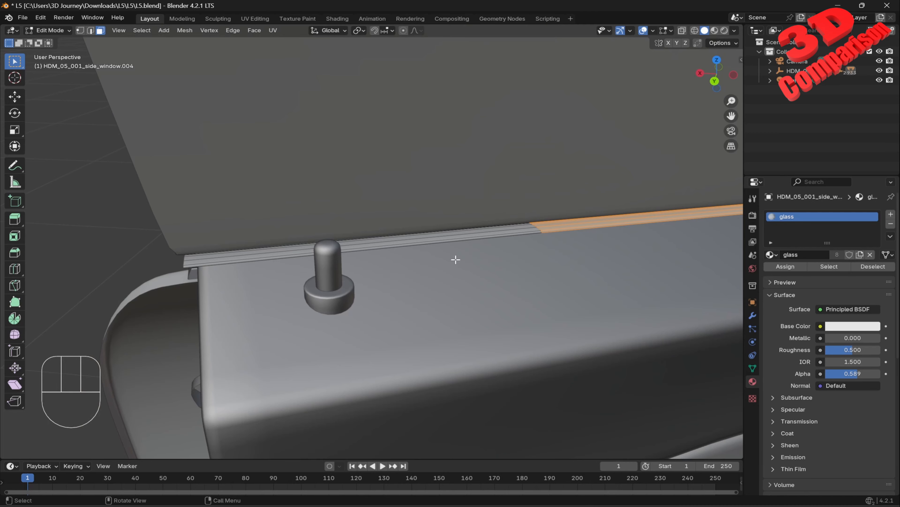
{"action": "middle_click_drag", "start_coordinate": [455, 260], "coordinate": [459, 257]}
{"action": "key", "text": "g"}
{"action": "key", "text": "Escape"}
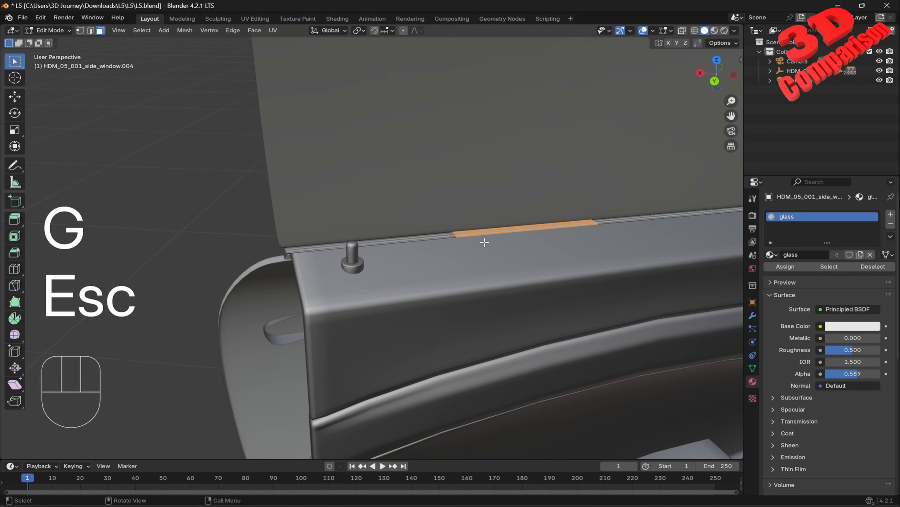
{"action": "left_click", "coordinate": [440, 238]}
{"action": "key", "text": "Tab"}
Select the short strip segment beside the lock pin, test-move it and cancel the move.
{"action": "left_click", "coordinate": [396, 236]}
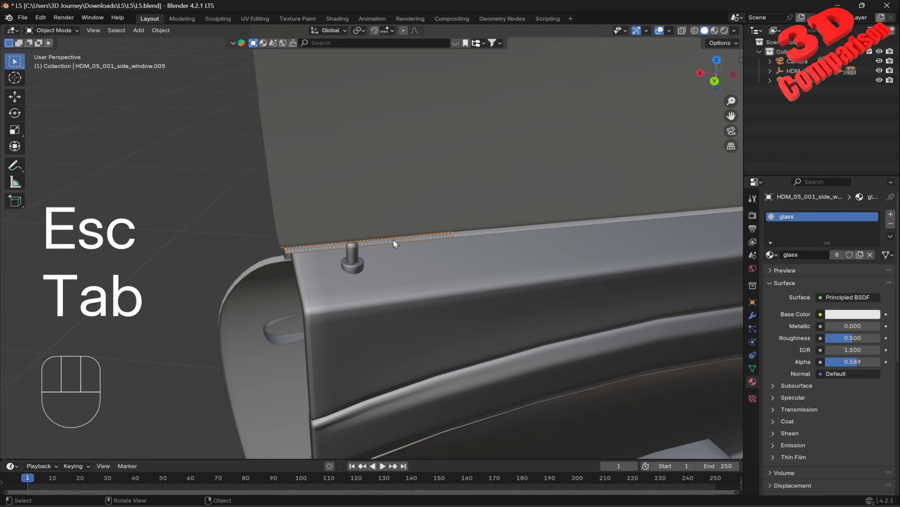
{"action": "key", "text": "g"}
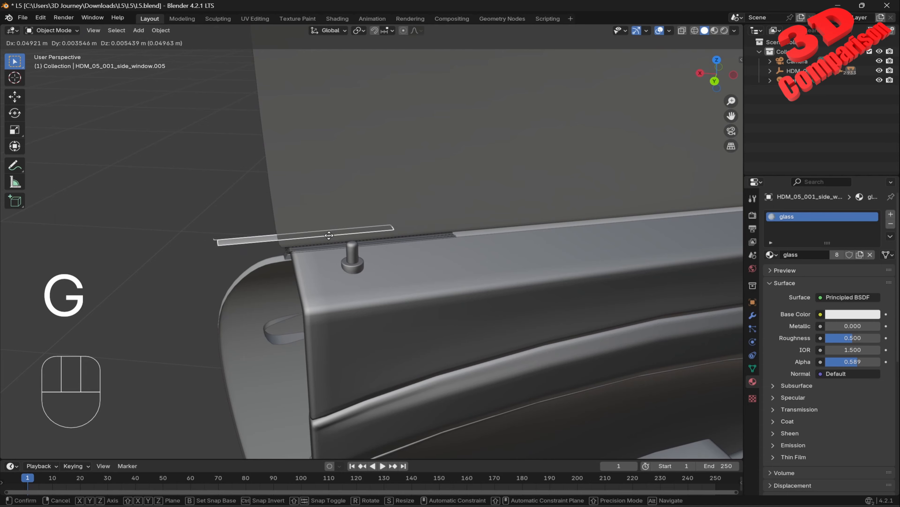
{"action": "key", "text": "Escape"}
{"action": "middle_click_drag", "start_coordinate": [319, 230], "coordinate": [405, 231]}
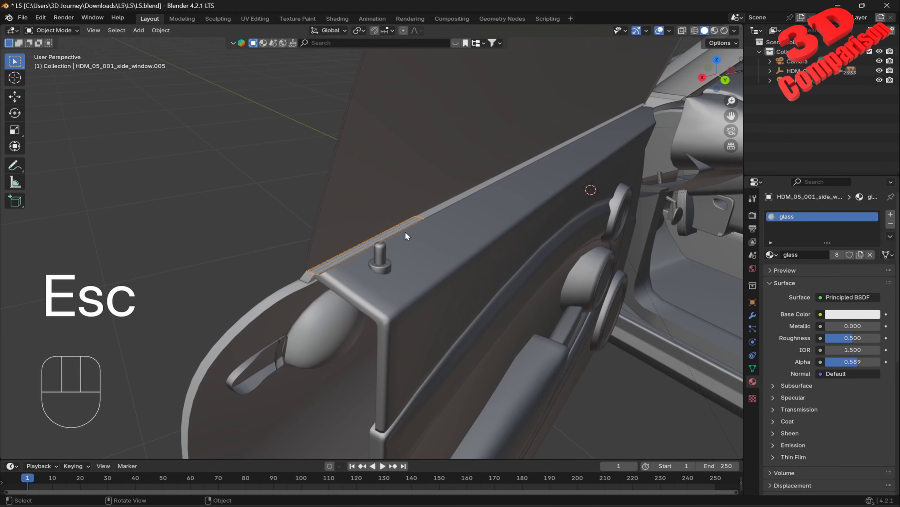
Join the short strip segment into the longer lower window strip and check the combined mesh.
{"action": "left_click", "coordinate": [431, 209], "text": "shift"}
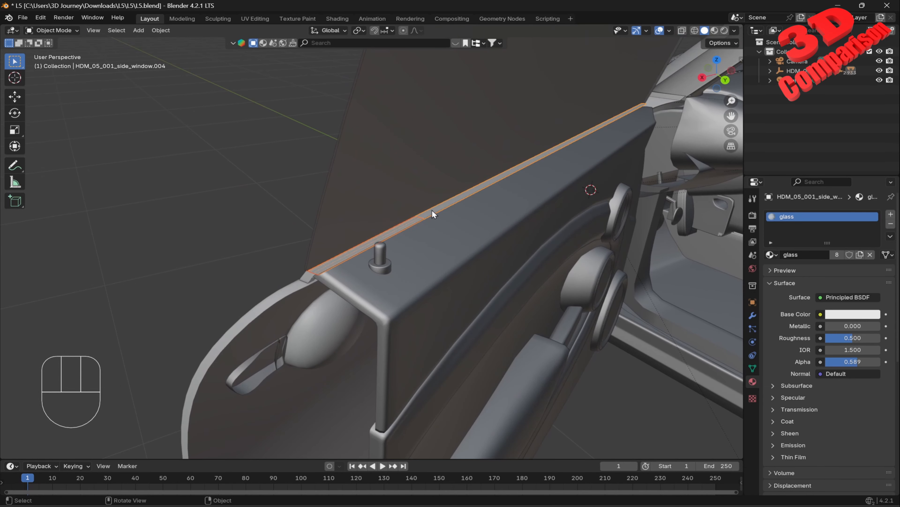
{"action": "right_click", "coordinate": [431, 210]}
{"action": "left_click", "coordinate": [398, 243]}
{"action": "key", "text": "Tab"}
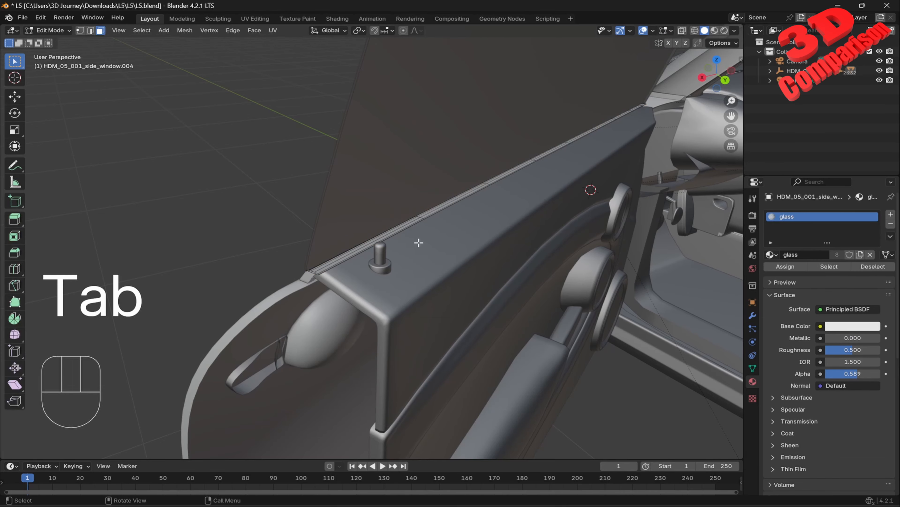
{"action": "middle_click_drag", "start_coordinate": [445, 239], "coordinate": [543, 241]}
{"action": "key", "text": "Tab"}
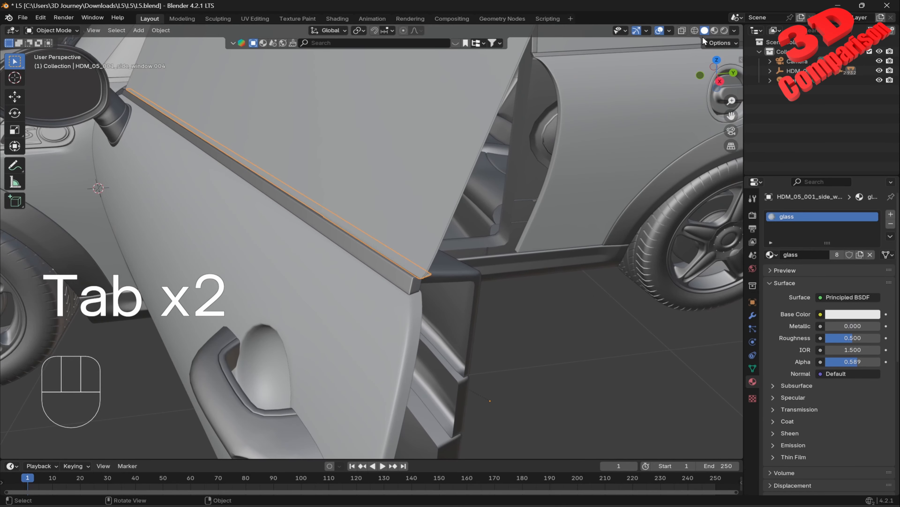
{"action": "scroll", "coordinate": [531, 304], "scroll_direction": "down", "scroll_amount": 3}
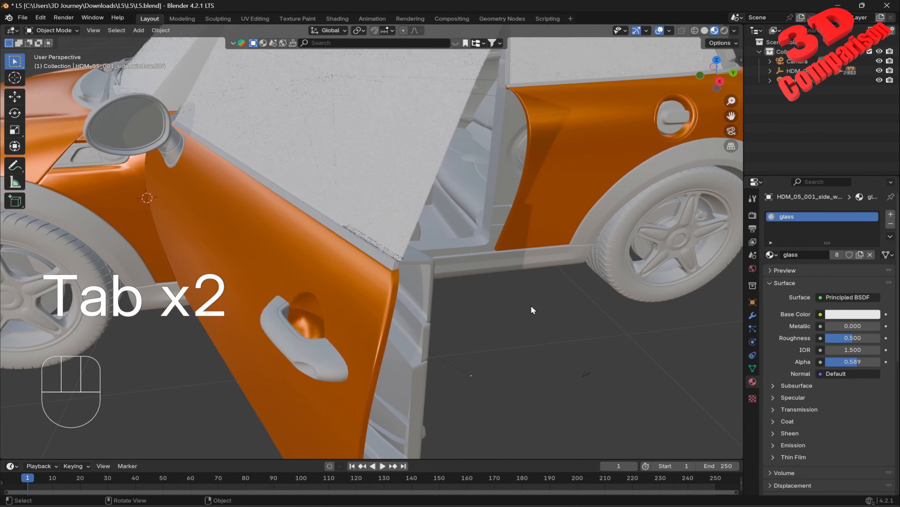
Select the glass strip along the door's lower window edge and raise its glass material's Alpha to 1.000.
{"action": "mouse_move", "coordinate": [409, 274]}
{"action": "middle_mouse_down"}
{"action": "mouse_move", "coordinate": [464, 256]}
{"action": "mouse_move", "coordinate": [436, 284]}
{"action": "mouse_move", "coordinate": [387, 264]}
{"action": "mouse_move", "coordinate": [418, 284]}
{"action": "mouse_move", "coordinate": [333, 265]}
{"action": "middle_mouse_up"}
{"action": "middle_click_drag", "start_coordinate": [333, 265], "coordinate": [268, 259]}
{"action": "scroll", "coordinate": [284, 264], "scroll_direction": "up", "scroll_amount": 1}
{"action": "left_click", "coordinate": [259, 277]}
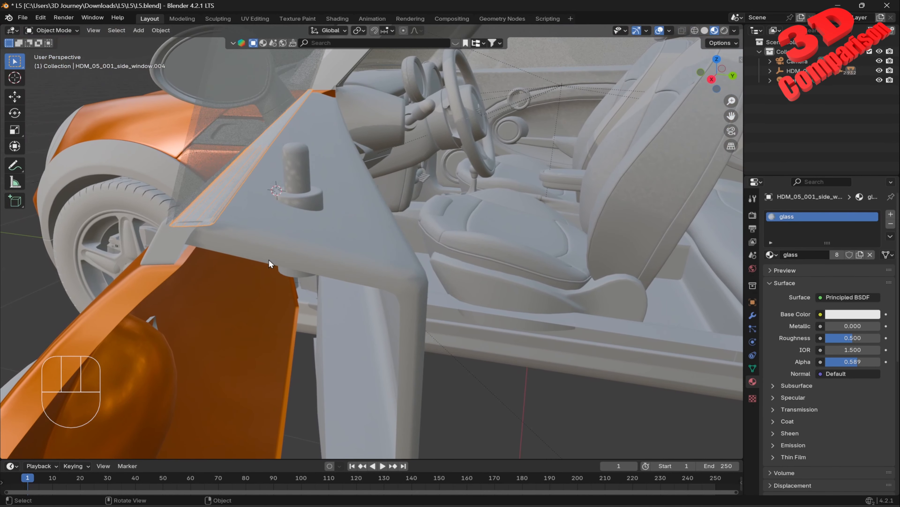
{"action": "left_click_drag", "start_coordinate": [851, 361], "coordinate": [871, 362]}
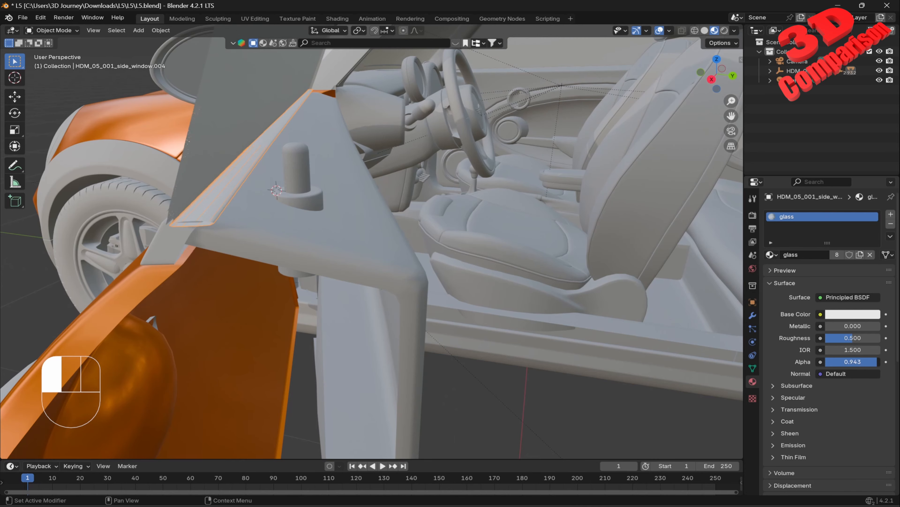
{"action": "scroll", "coordinate": [503, 350], "scroll_direction": "down", "scroll_amount": 4}
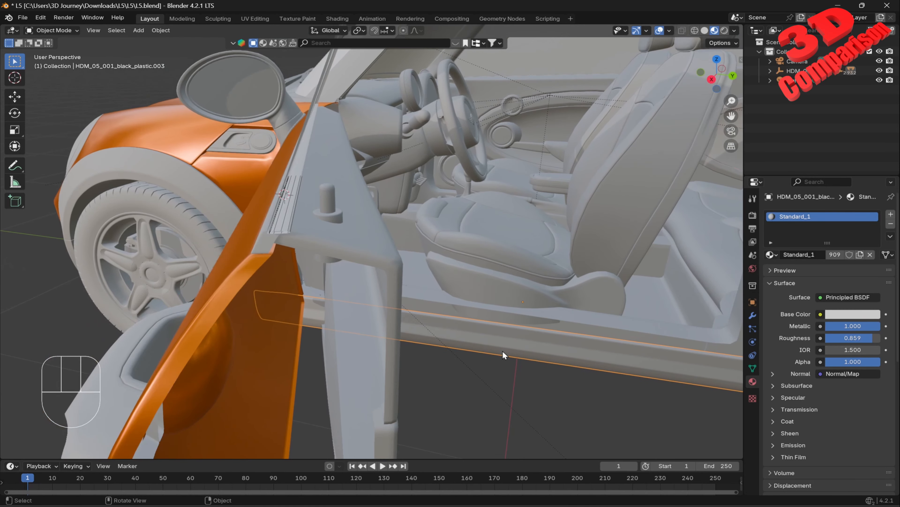
Try moving the chrome strip along the door's window edge to check its extent, and cancel the move.
{"action": "left_click", "coordinate": [503, 350]}
{"action": "key", "text": "Tab"}
{"action": "key", "text": "Tab"}
{"action": "middle_click_drag", "start_coordinate": [470, 348], "coordinate": [541, 355]}
{"action": "key", "text": "g"}
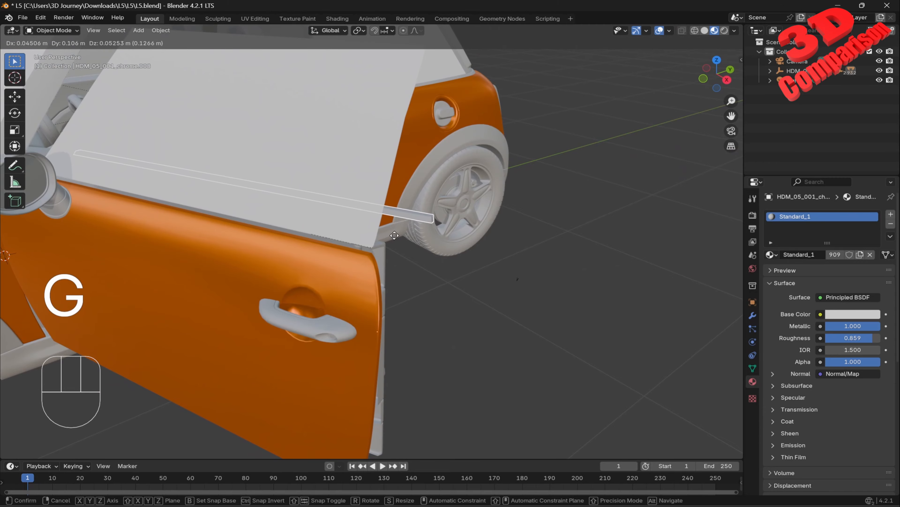
{"action": "key", "text": "Escape"}
{"action": "middle_click_drag", "start_coordinate": [393, 236], "coordinate": [306, 256]}
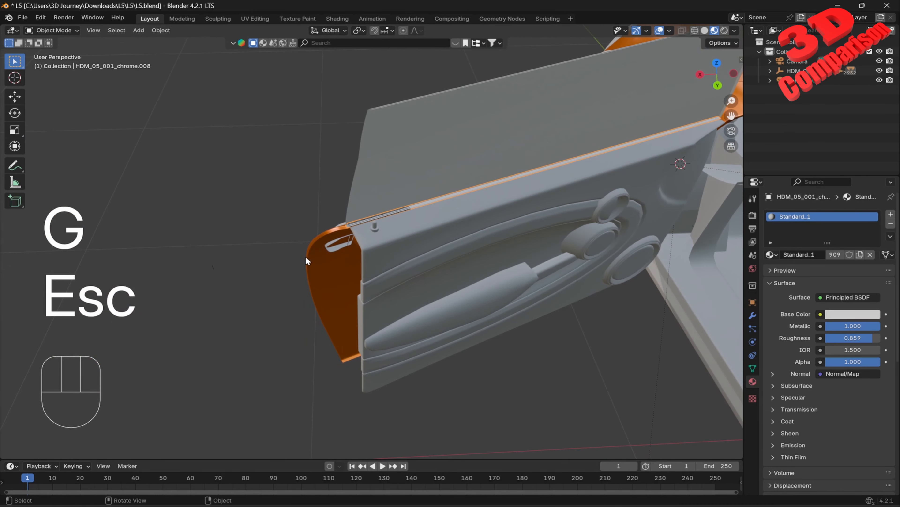
Examine the opened door's interior panel, chrome strip and window edge from inside and outside the car.
{"action": "key", "text": "Tab"}
{"action": "key", "text": "Tab"}
{"action": "left_click", "coordinate": [482, 338]}
{"action": "scroll", "coordinate": [494, 307], "scroll_direction": "down", "scroll_amount": 4}
{"action": "scroll", "coordinate": [493, 306], "scroll_direction": "down", "scroll_amount": 2}
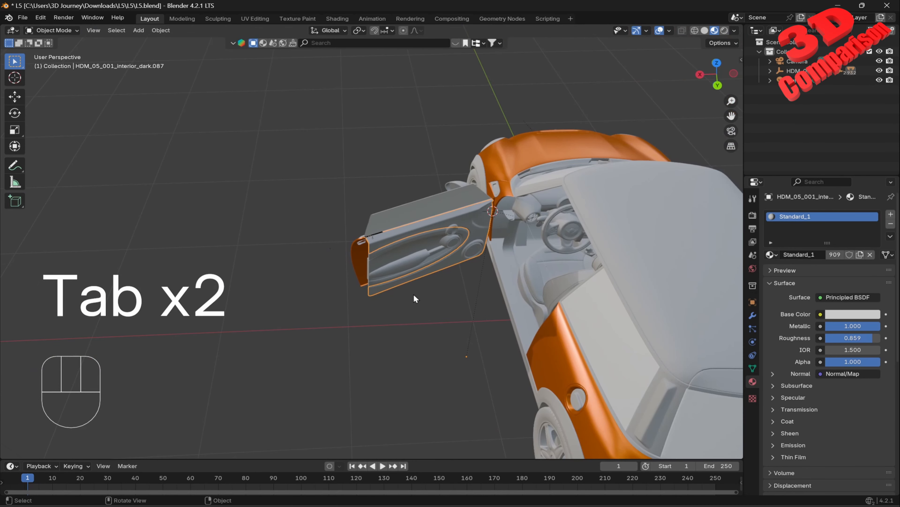
{"action": "middle_click_drag", "start_coordinate": [414, 293], "coordinate": [465, 297]}
{"action": "scroll", "coordinate": [486, 277], "scroll_direction": "up", "scroll_amount": 1}
{"action": "scroll", "coordinate": [486, 280], "scroll_direction": "up", "scroll_amount": 5}
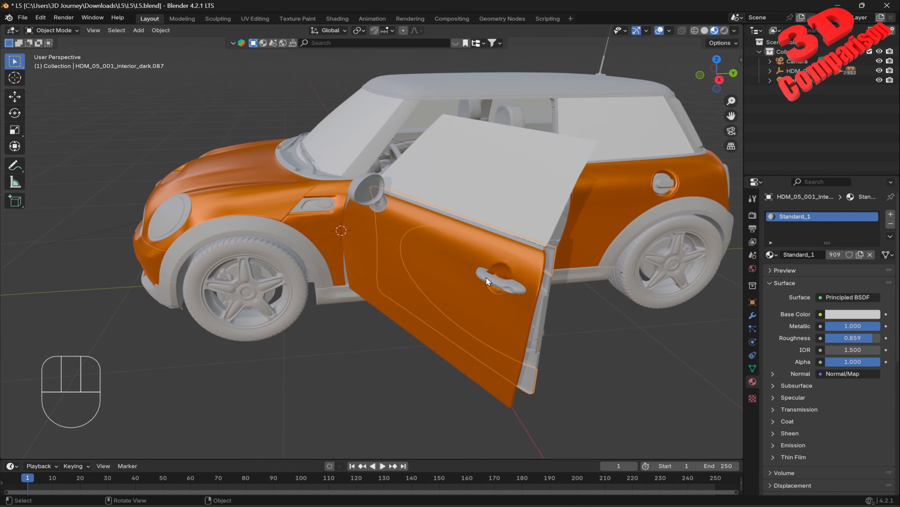
{"action": "middle_click_drag", "start_coordinate": [568, 271], "coordinate": [321, 246], "text": "shift"}
{"action": "scroll", "coordinate": [354, 250], "scroll_direction": "down", "scroll_amount": 6}
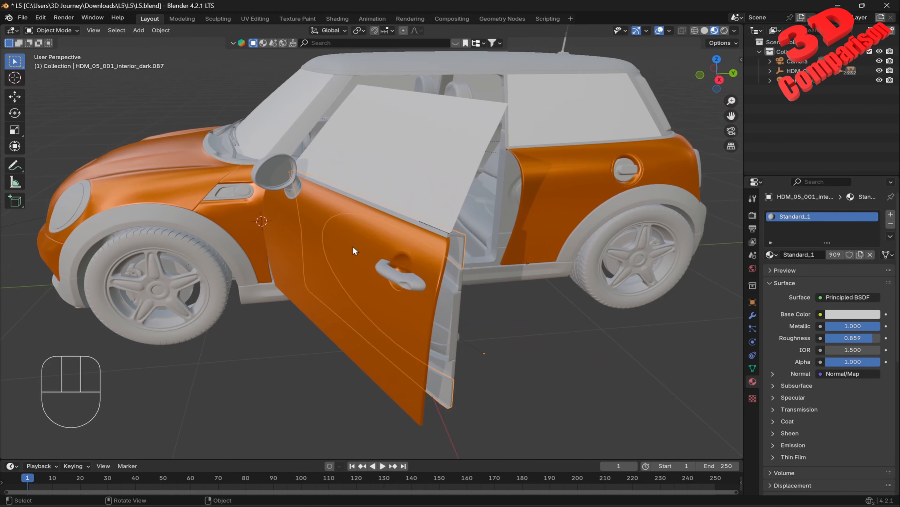
{"action": "left_click", "coordinate": [409, 236]}
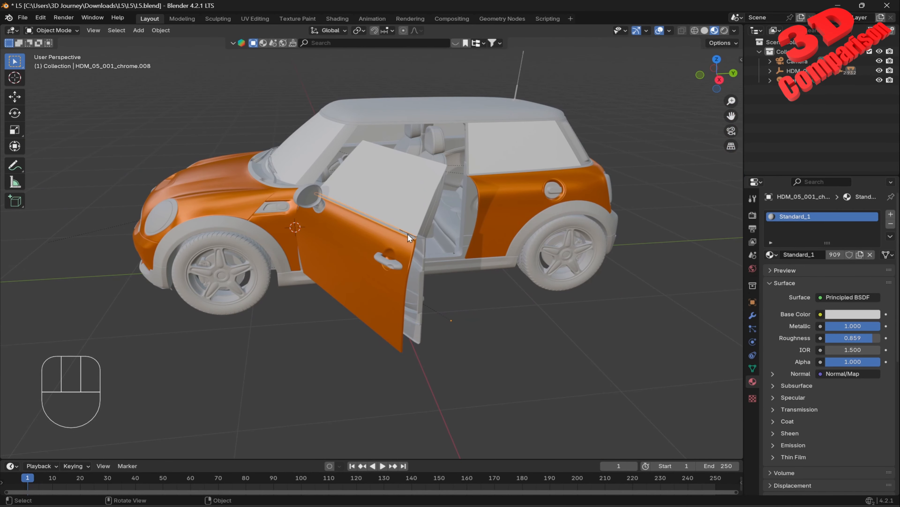
{"action": "scroll", "coordinate": [407, 234], "scroll_direction": "up", "scroll_amount": 7}
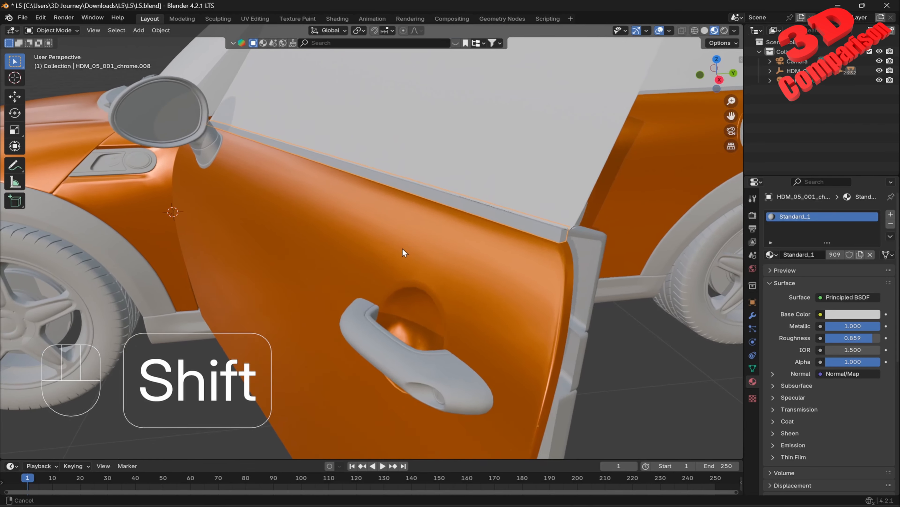
{"action": "middle_click_drag", "start_coordinate": [402, 248], "coordinate": [371, 249], "text": "shift"}
{"action": "scroll", "coordinate": [475, 263], "scroll_direction": "up", "scroll_amount": 3}
{"action": "middle_click_drag", "start_coordinate": [476, 263], "coordinate": [281, 257], "text": "shift"}
{"action": "scroll", "coordinate": [282, 257], "scroll_direction": "down", "scroll_amount": 4}
Open the glass strip beside the lock pin in Edit Mode and grow a face selection over its near segment.
{"action": "left_click", "coordinate": [237, 224]}
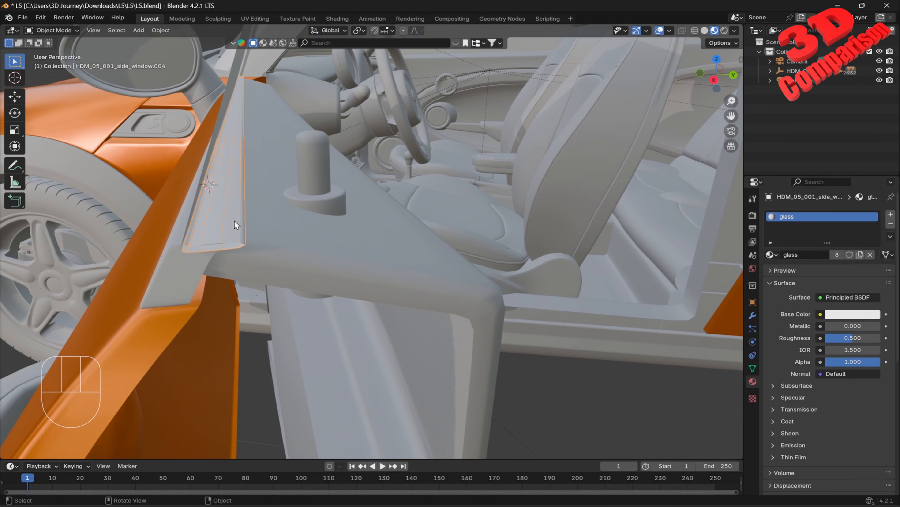
{"action": "key", "text": "Tab"}
{"action": "left_click", "coordinate": [226, 203]}
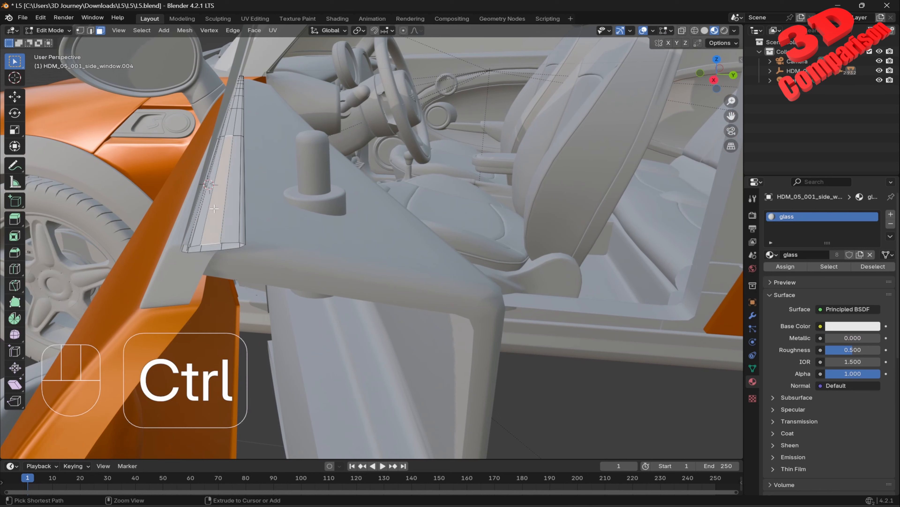
{"action": "key", "text": "ctrl+KP_Add"}
{"action": "key", "text": "ctrl+KP_Add"}
{"action": "key", "text": "ctrl+KP_Add"}
{"action": "key", "text": "ctrl+KP_Add"}
{"action": "key", "text": "ctrl+KP_Add"}
{"action": "key", "text": "ctrl+KP_Add"}
{"action": "key", "text": "ctrl+KP_Add"}
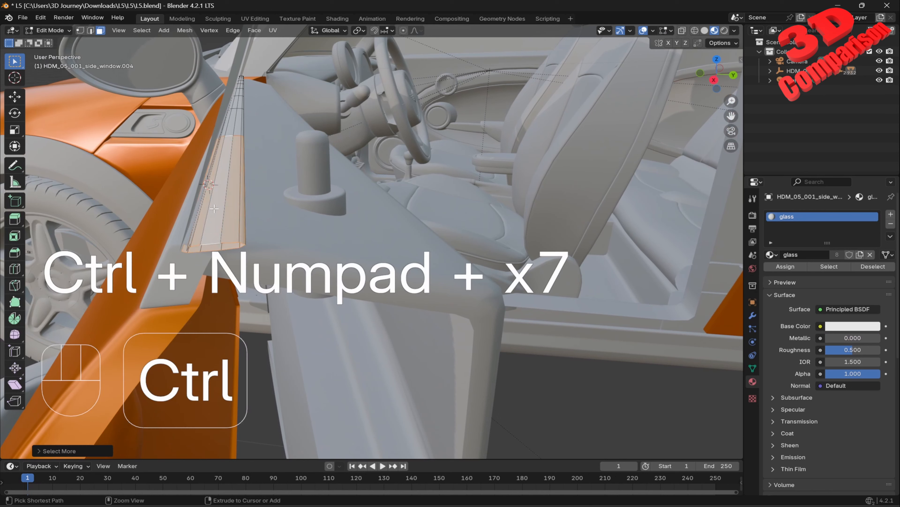
{"action": "key", "text": "ctrl+KP_Add"}
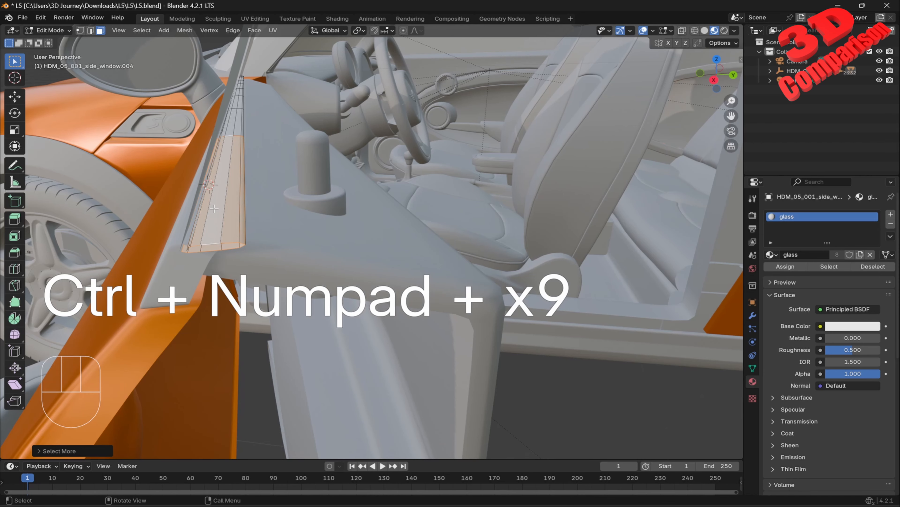
Try copying and deleting the strip segment's selected faces, and undo the deletion.
{"action": "key", "text": "ctrl+c"}
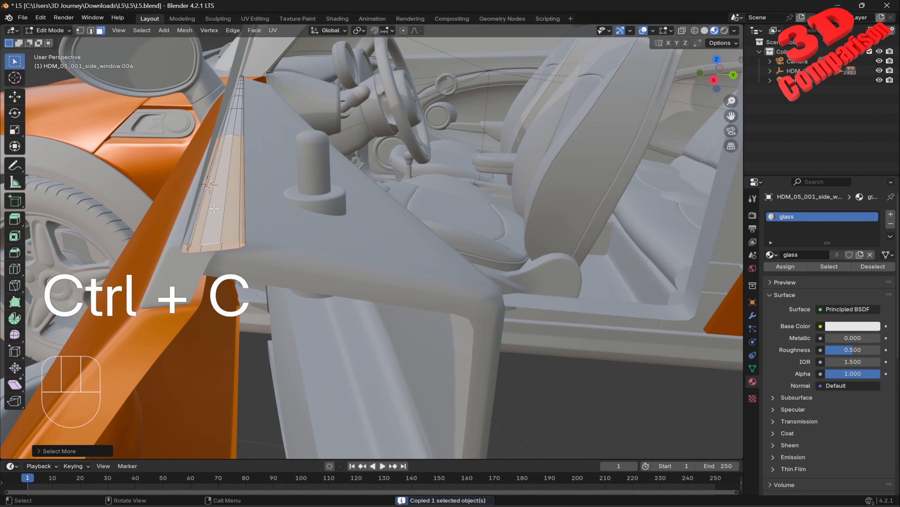
{"action": "key", "text": "Delete"}
{"action": "left_click", "coordinate": [188, 231]}
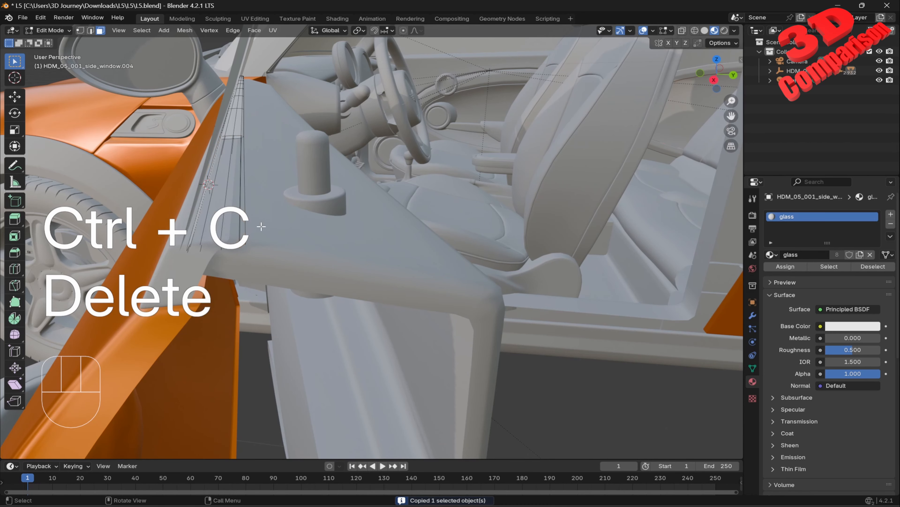
{"action": "middle_click_drag", "start_coordinate": [273, 193], "coordinate": [240, 183]}
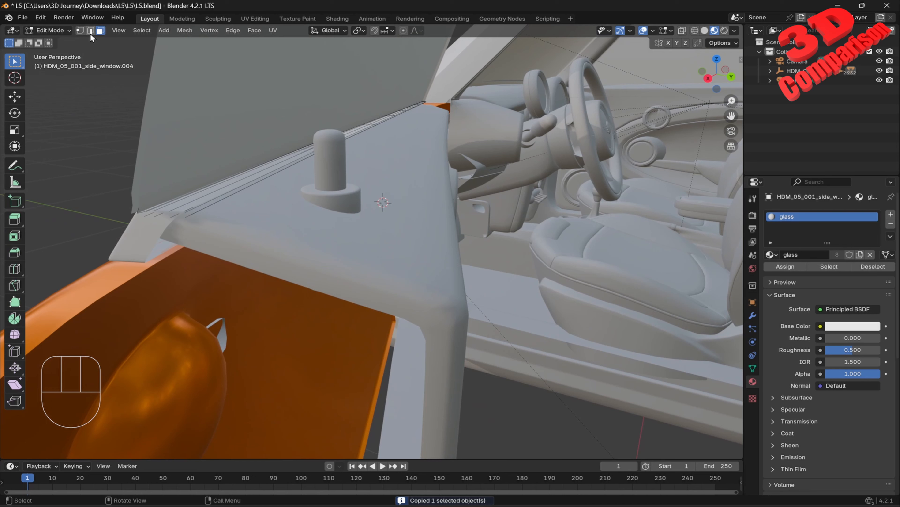
{"action": "key", "text": "ctrl+z"}
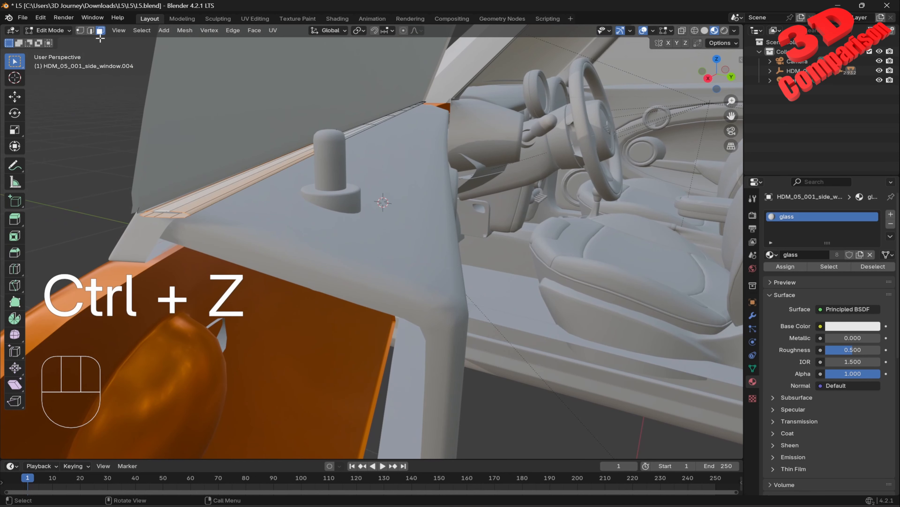
Switch to edge selection and delete the edges of the selected strip segment beside the lock pin.
{"action": "left_click", "coordinate": [91, 31]}
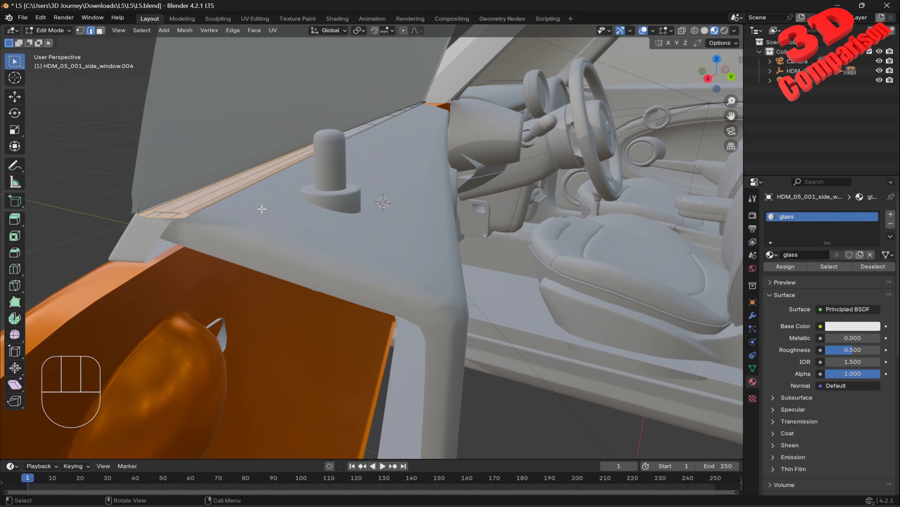
{"action": "key", "text": "Delete"}
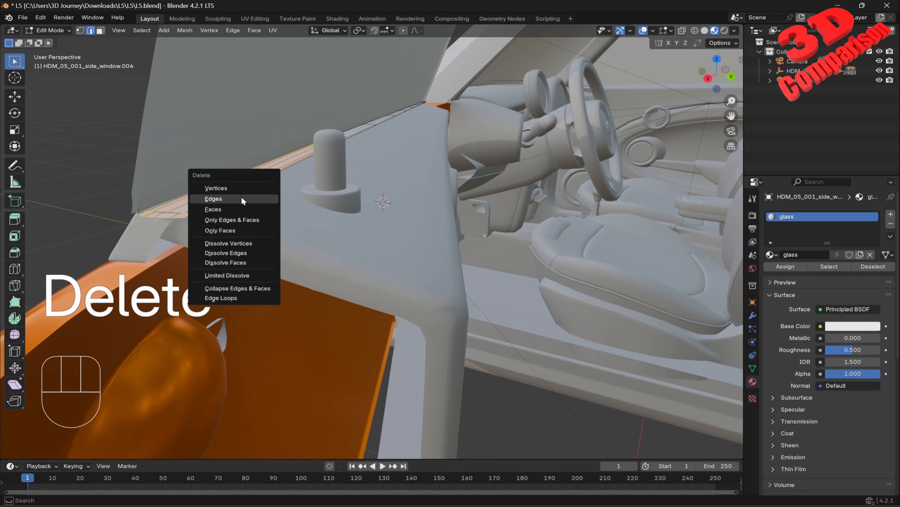
{"action": "left_click", "coordinate": [242, 197]}
Select the leftover loose edges of the glass strip beside the lock pin and delete them.
{"action": "middle_click_drag", "start_coordinate": [288, 177], "coordinate": [192, 152]}
{"action": "left_click_drag", "start_coordinate": [179, 146], "coordinate": [599, 244]}
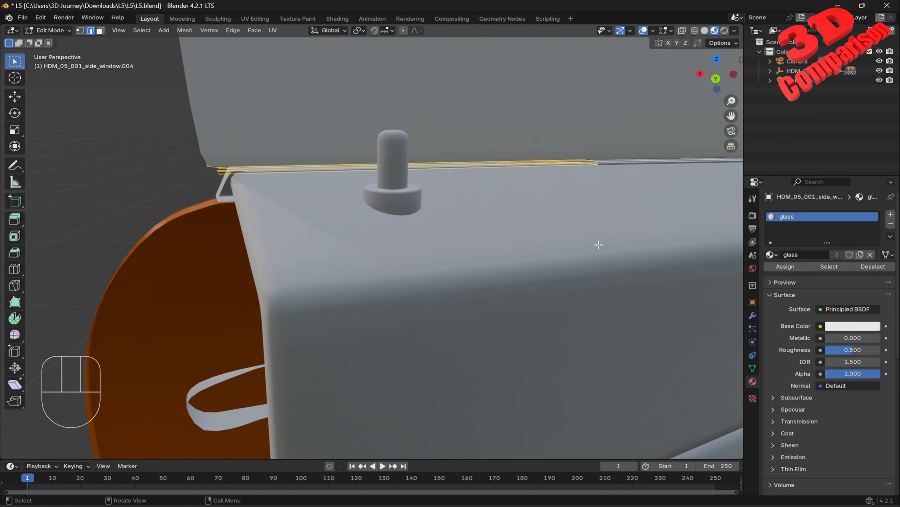
{"action": "key", "text": "x"}
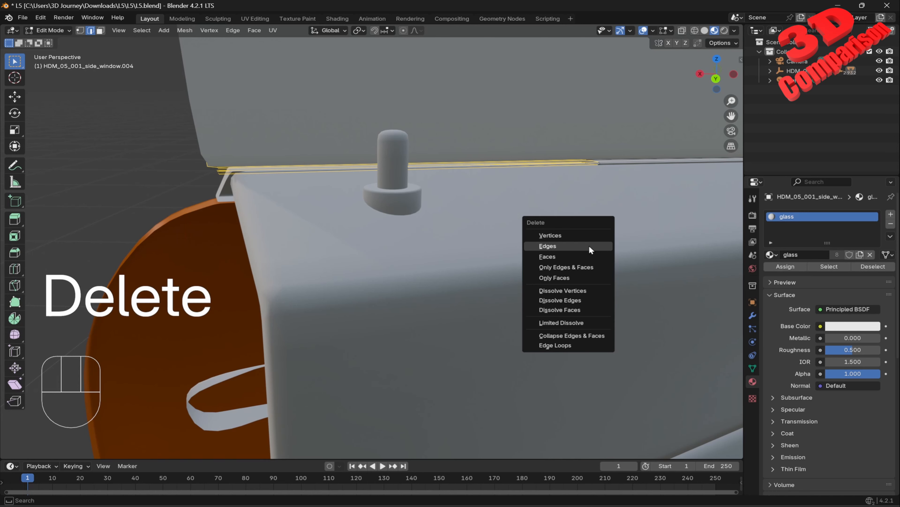
{"action": "left_click", "coordinate": [564, 247]}
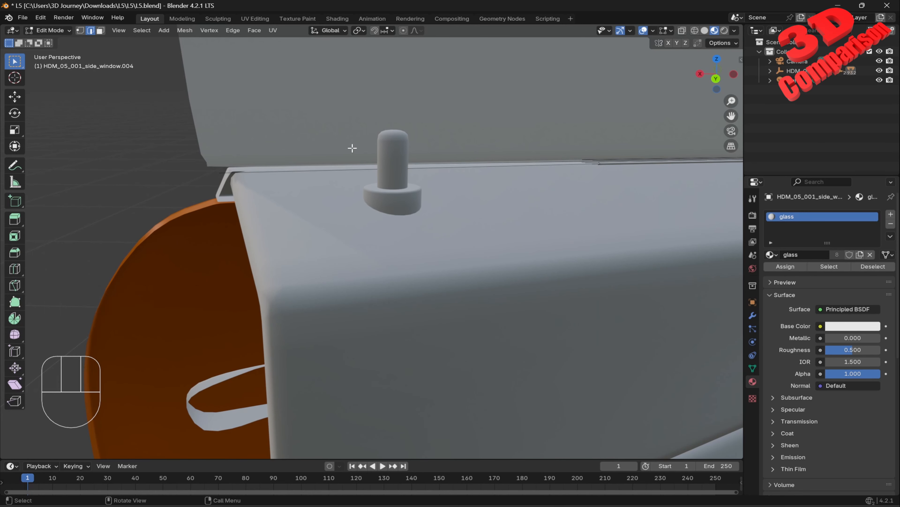
{"action": "key", "text": "x"}
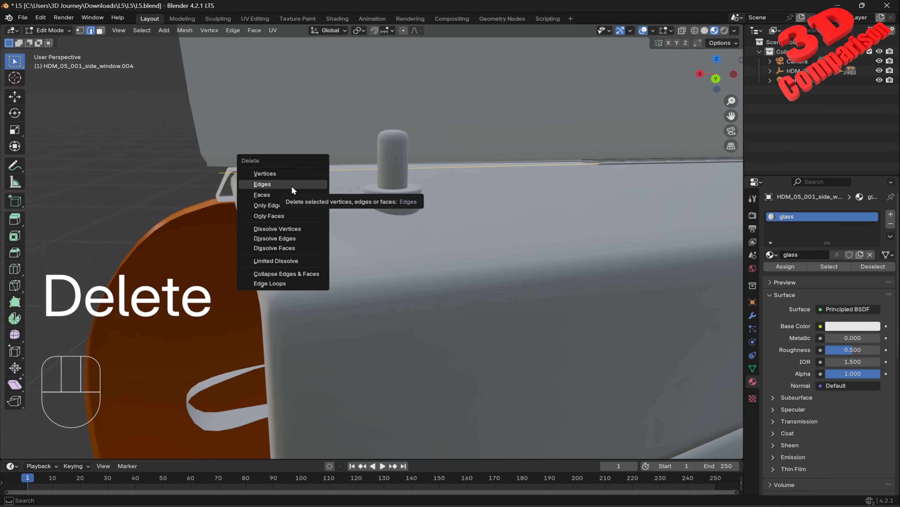
{"action": "left_click", "coordinate": [298, 176]}
Check the trimmed glass strip along the door's window edge in Object Mode and Edit Mode.
{"action": "mouse_move", "coordinate": [490, 192]}
{"action": "middle_mouse_down"}
{"action": "mouse_move", "coordinate": [511, 195]}
{"action": "mouse_move", "coordinate": [496, 196]}
{"action": "middle_mouse_up"}
{"action": "key", "text": "Tab"}
{"action": "key", "text": "Tab"}
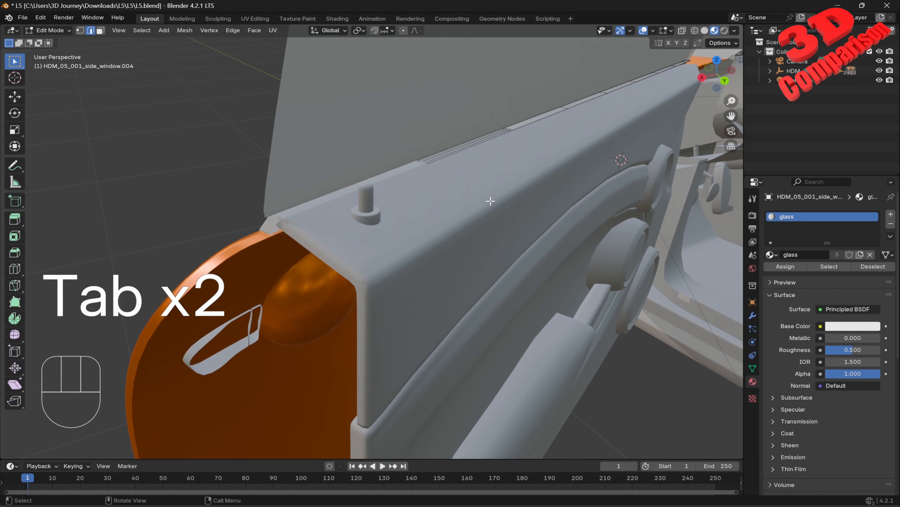
{"action": "scroll", "coordinate": [490, 201], "scroll_direction": "down", "scroll_amount": 5}
{"action": "key", "text": "Tab"}
{"action": "middle_click_drag", "start_coordinate": [511, 228], "coordinate": [577, 269]}
{"action": "middle_click_drag", "start_coordinate": [487, 332], "coordinate": [387, 296]}
{"action": "key", "text": "Tab"}
{"action": "middle_click_drag", "start_coordinate": [446, 245], "coordinate": [452, 247]}
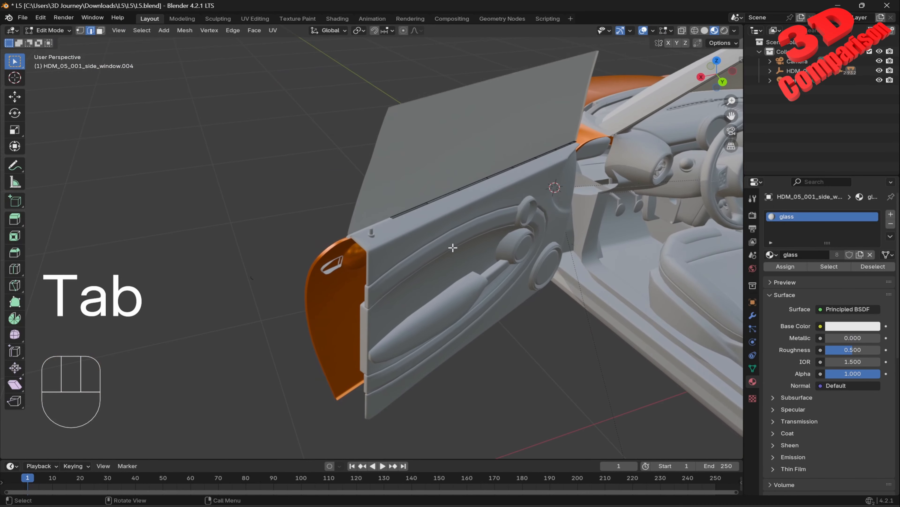